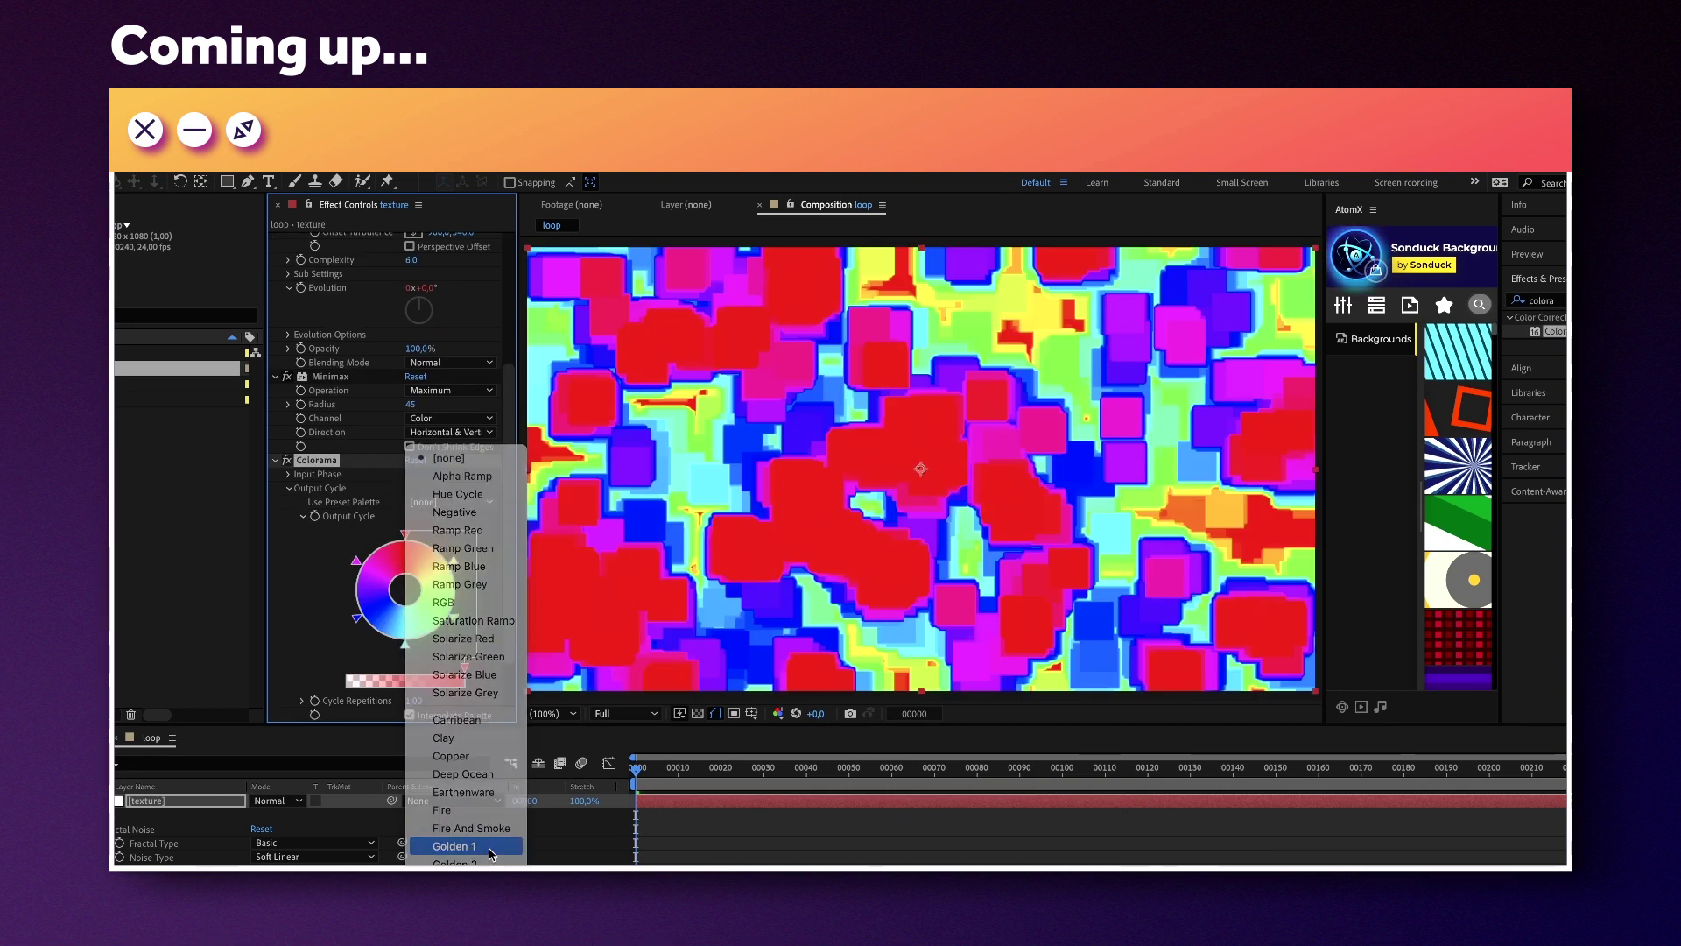
- Start a new 1920×1080 composition at 24 fps lasting 240 frames
click(490, 852)
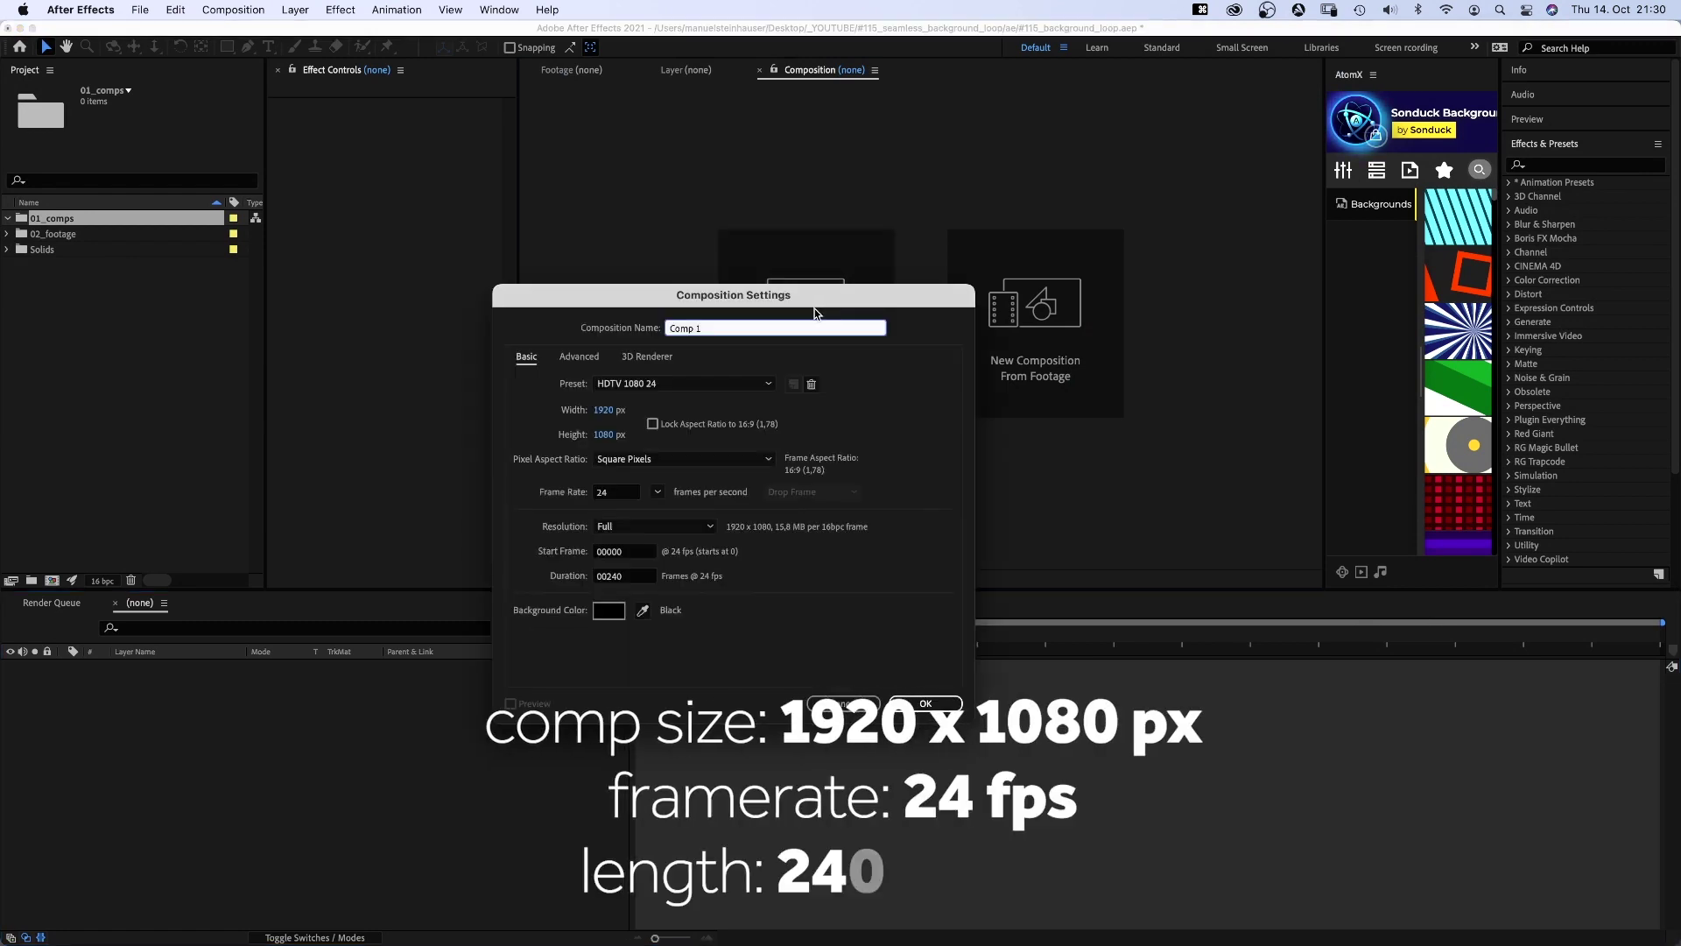
text(loop)
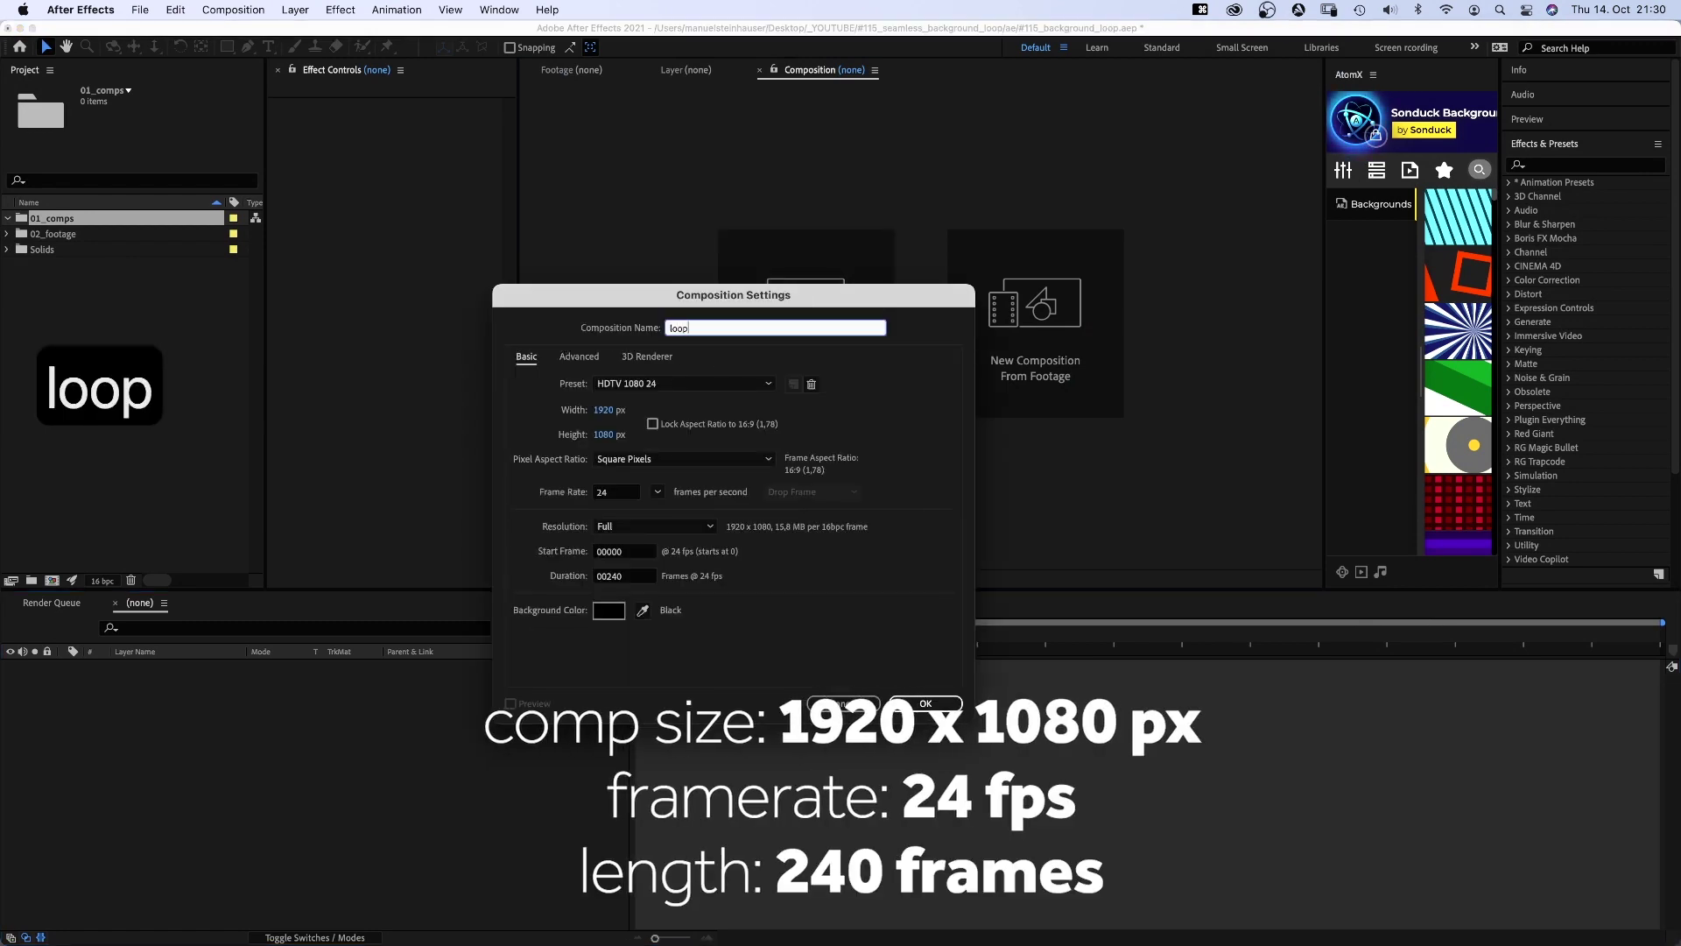
- Name the comp 'loop' and add a full-frame white solid called 'texture'
click(925, 705)
key(super+y)
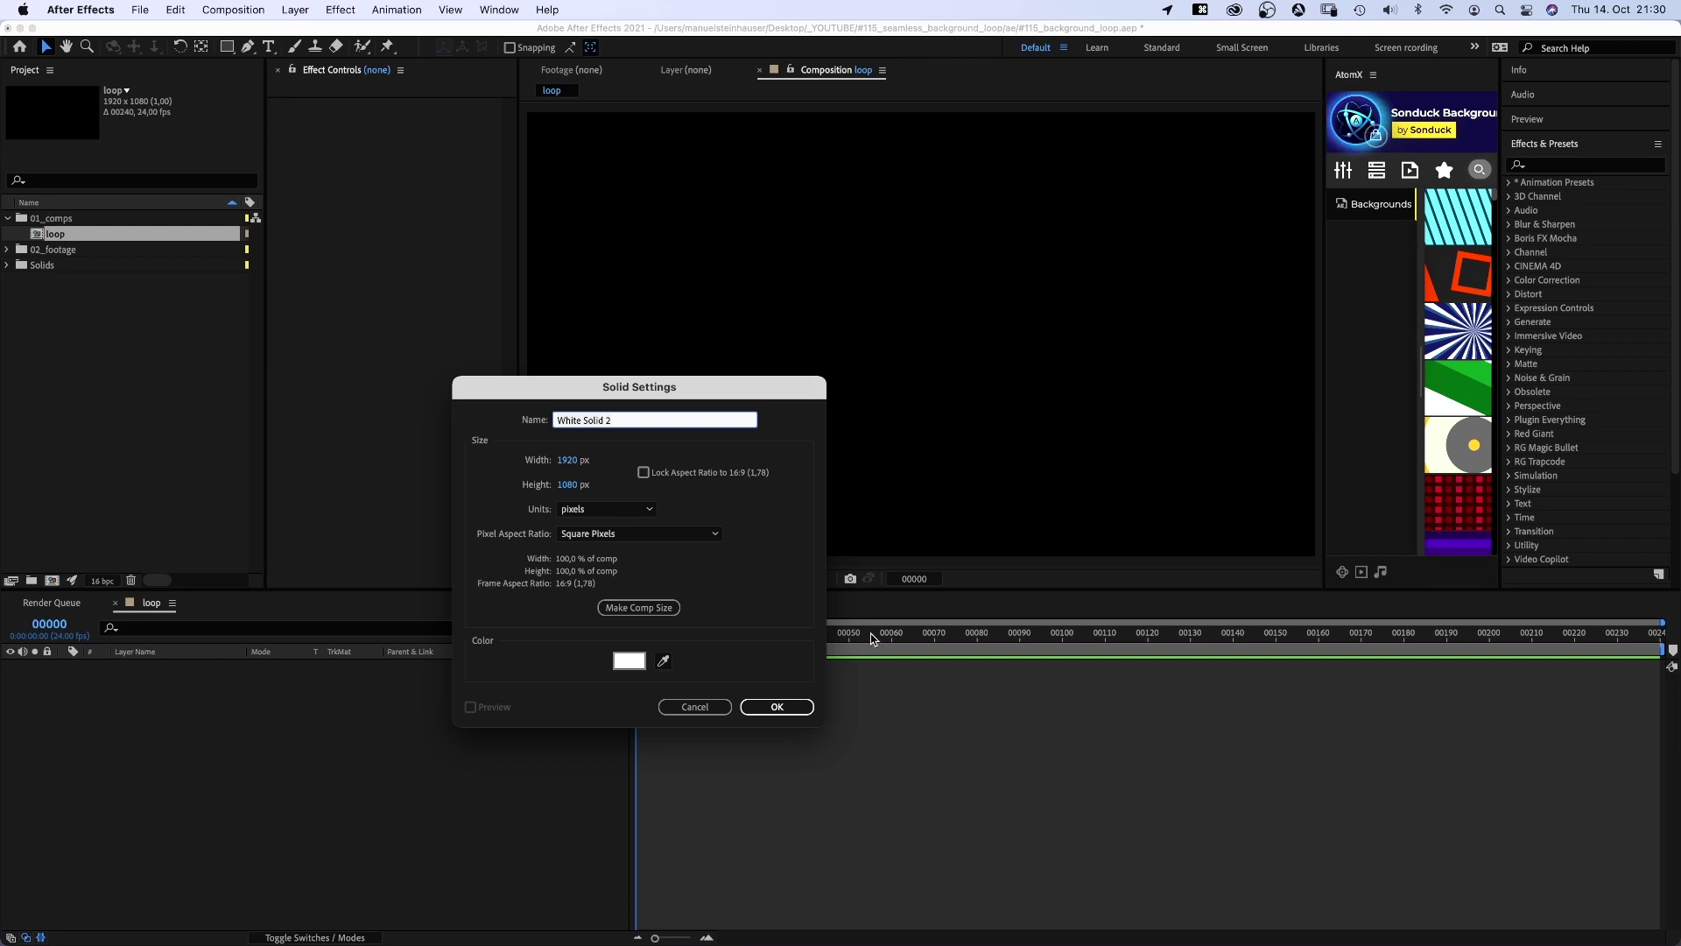
text(texture)
key(Return)
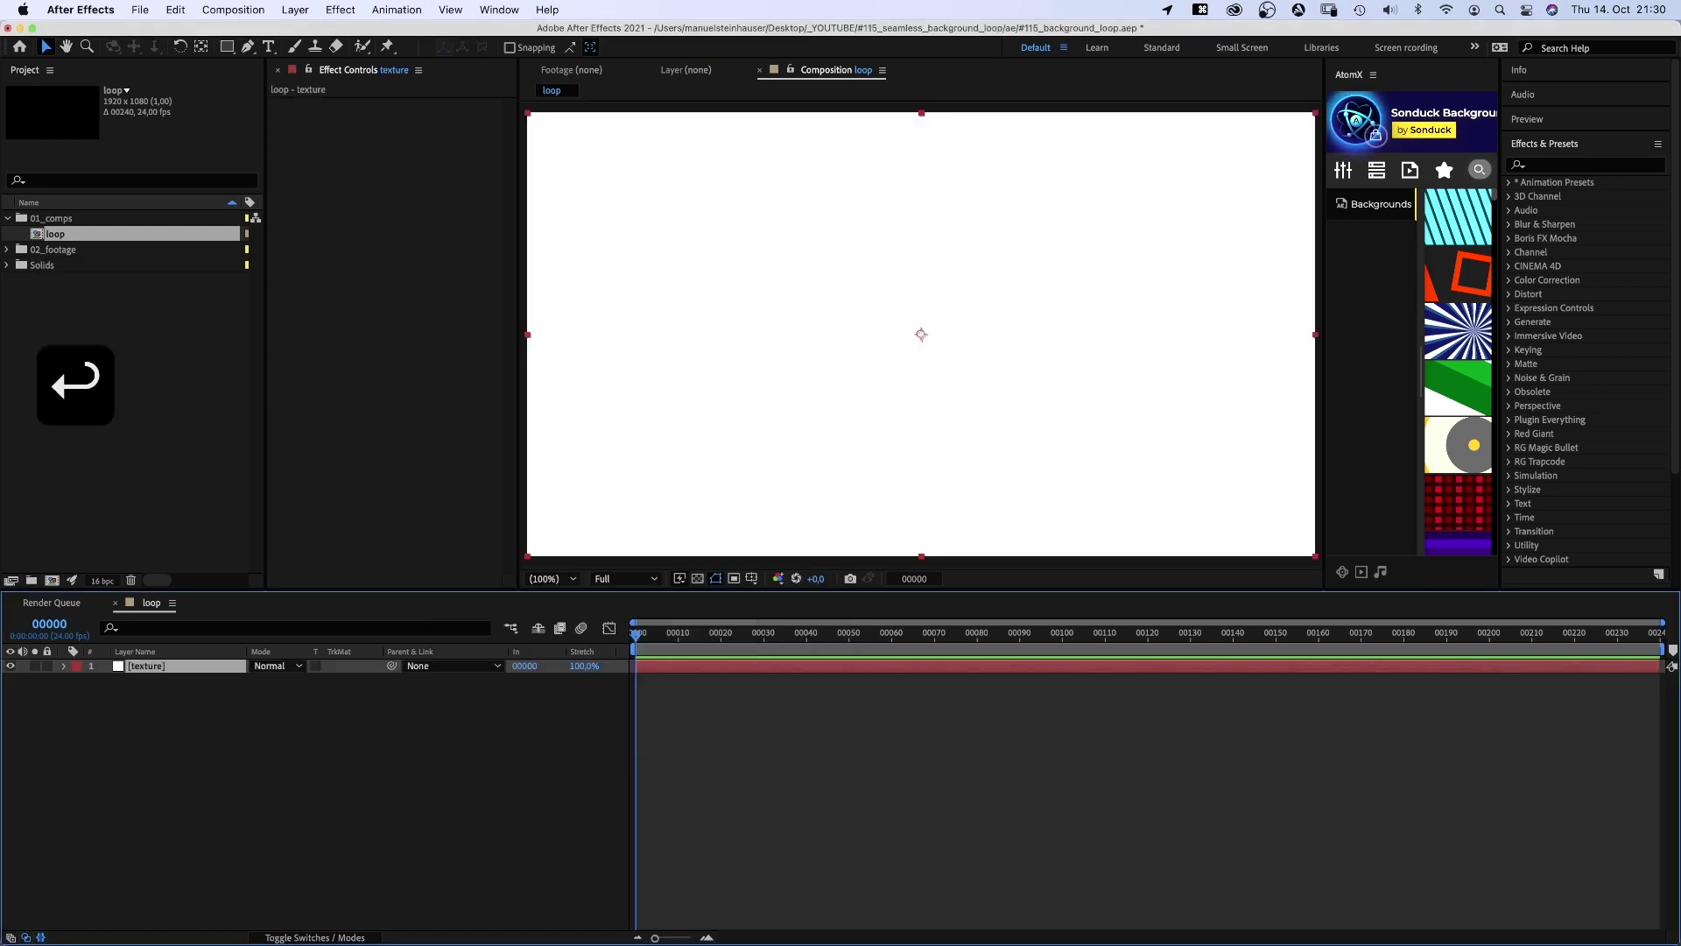
- Apply Fractal Noise to texture with Contrast 340, Brightness -39 and Scale 200
click(1555, 168)
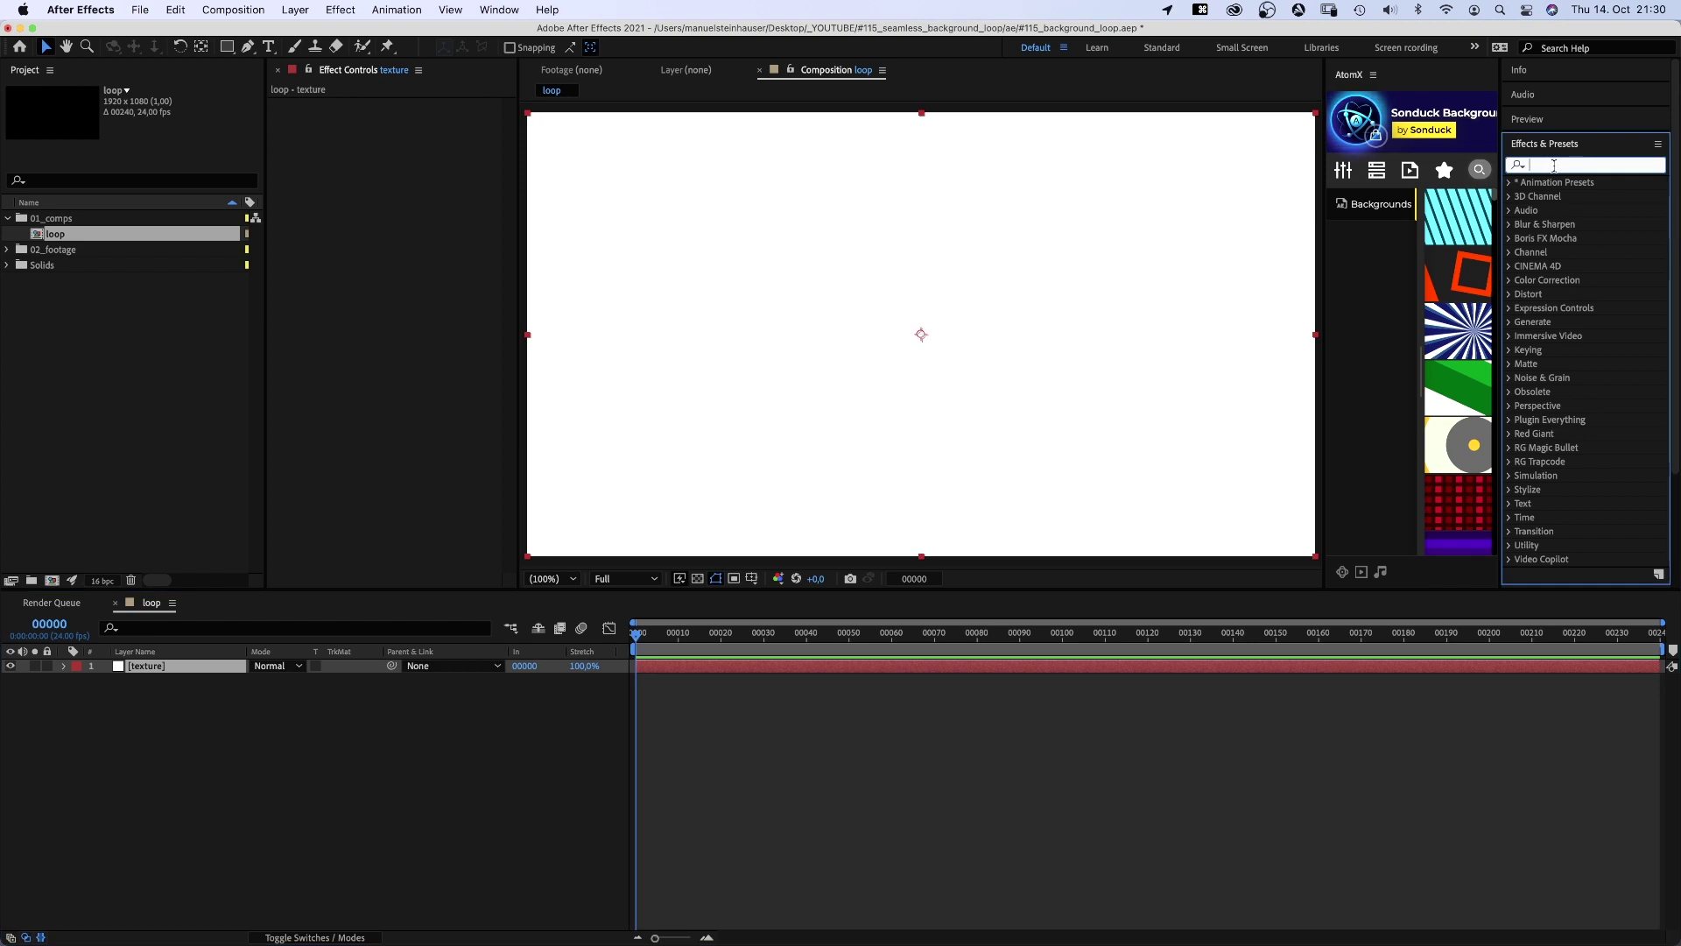
text(fra)
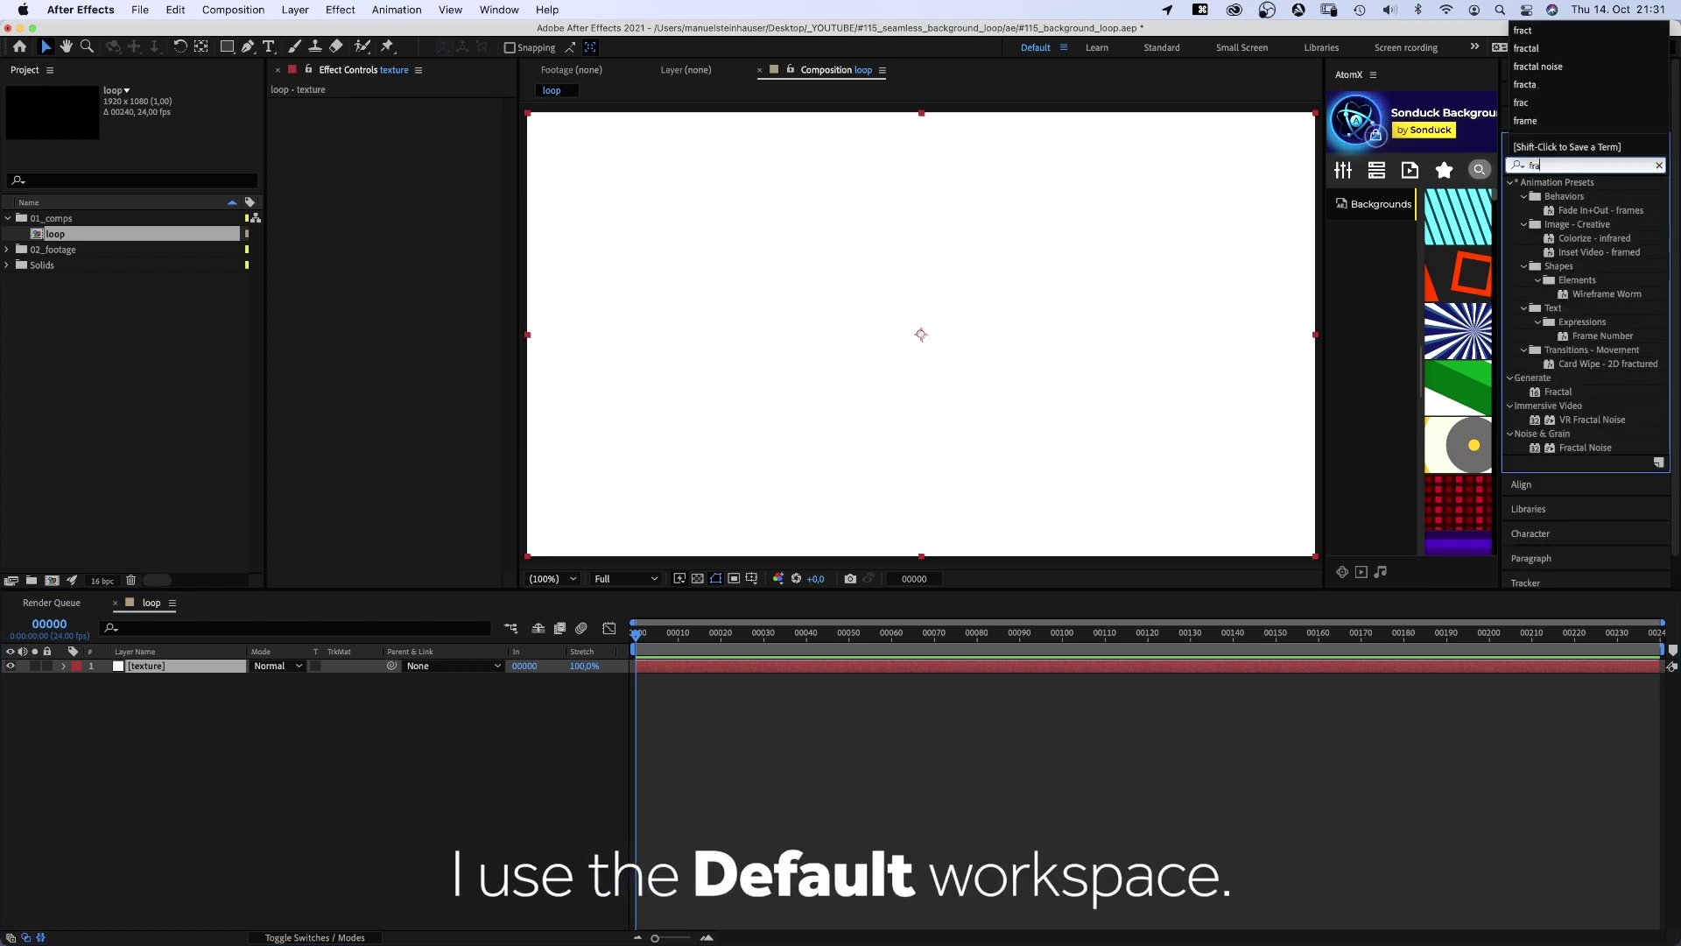
text(ctal)
double_click(1583, 251)
text(340)
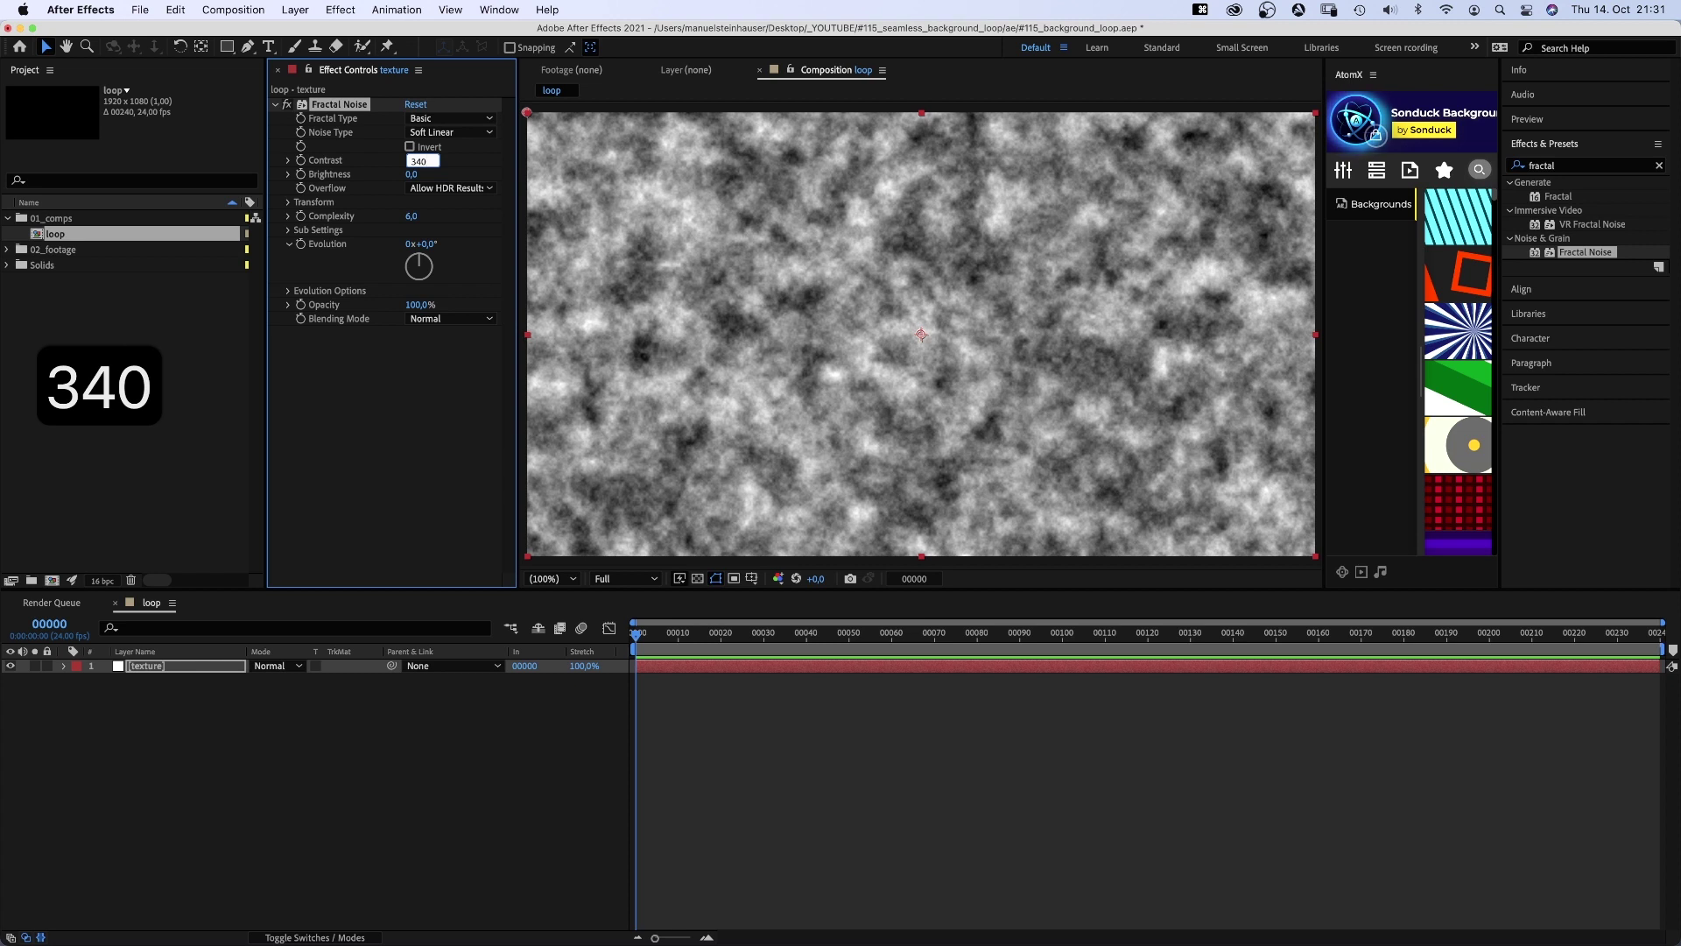
key(Return)
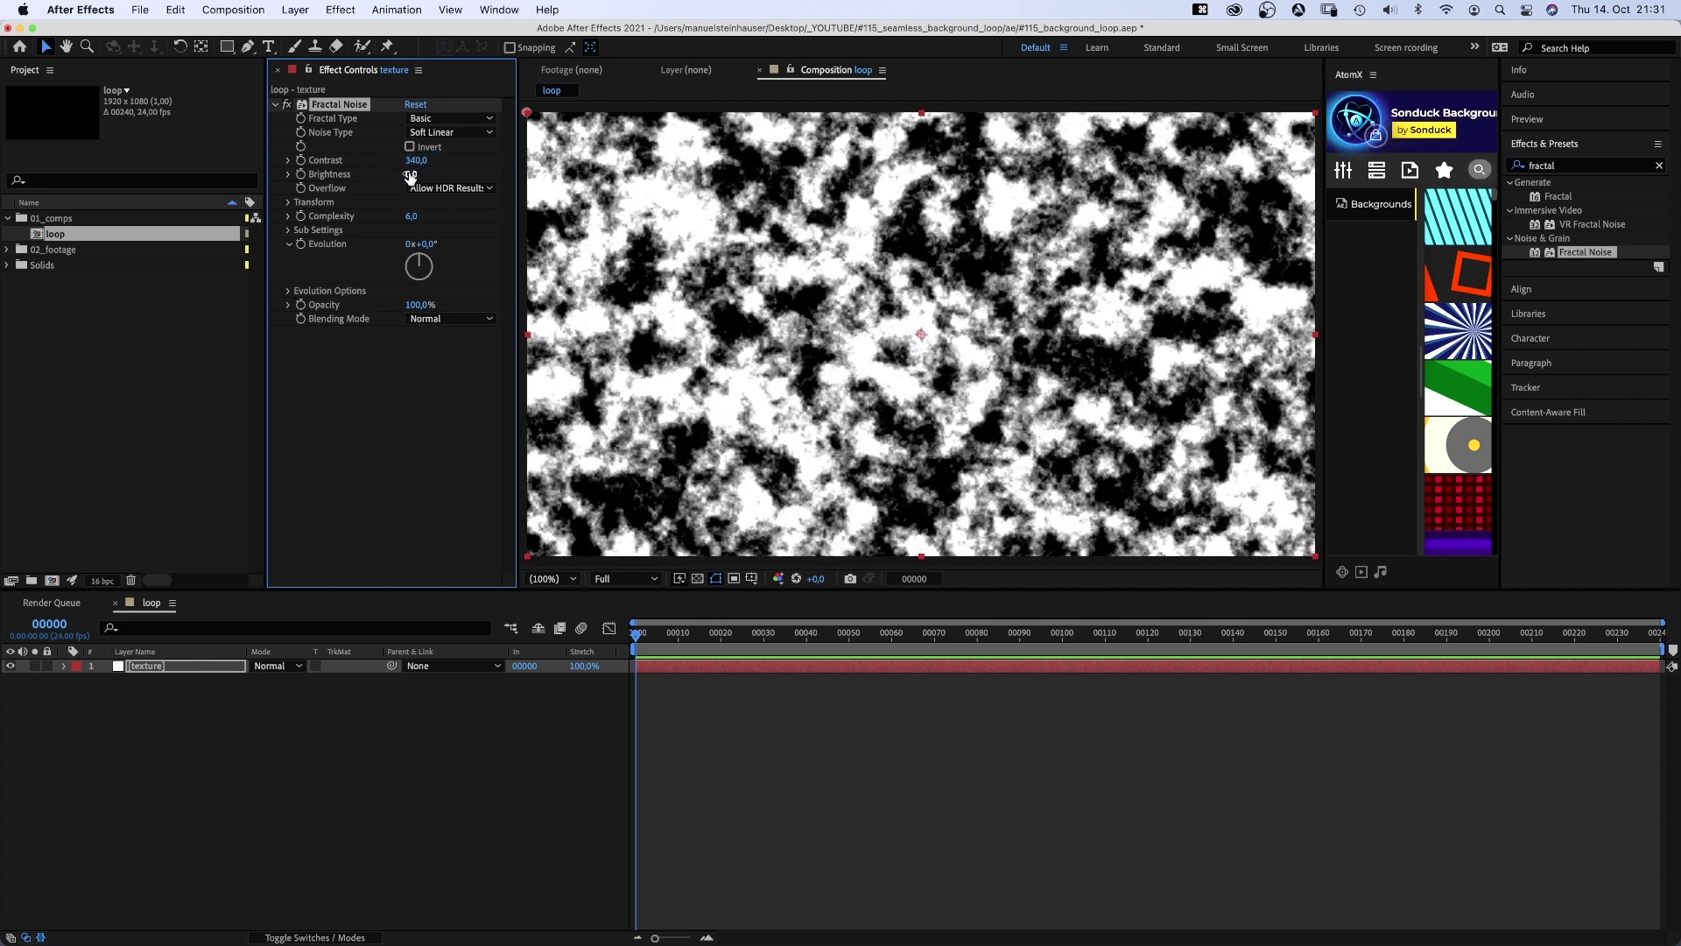
drag(410, 176, 374, 175)
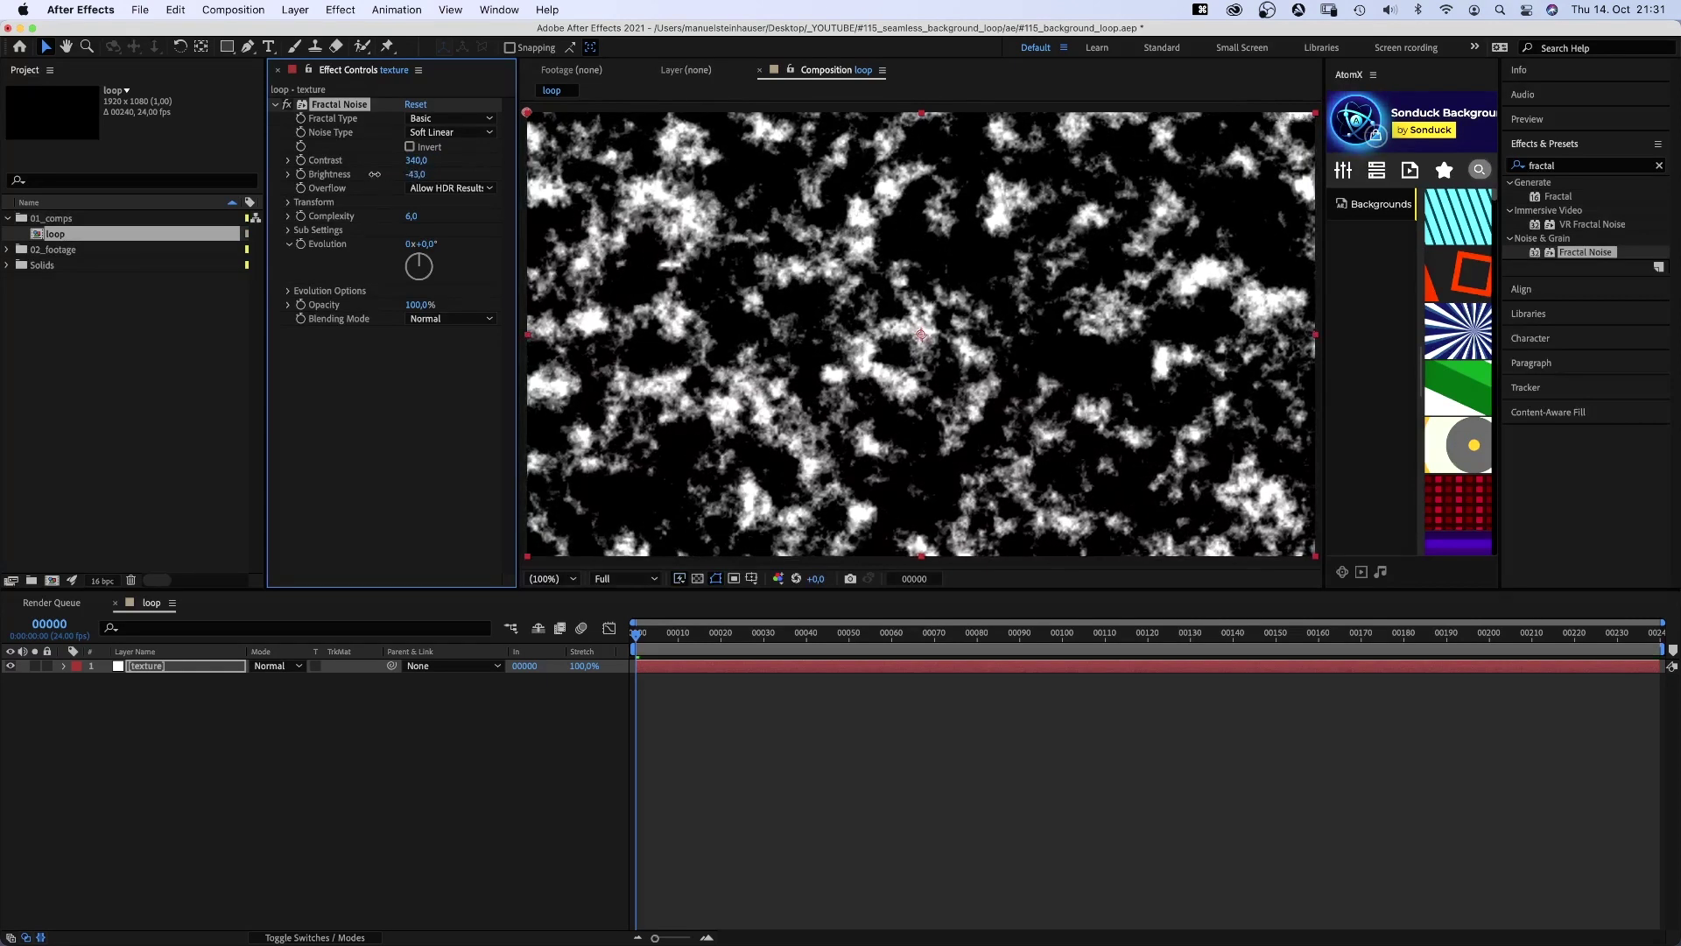
click(286, 202)
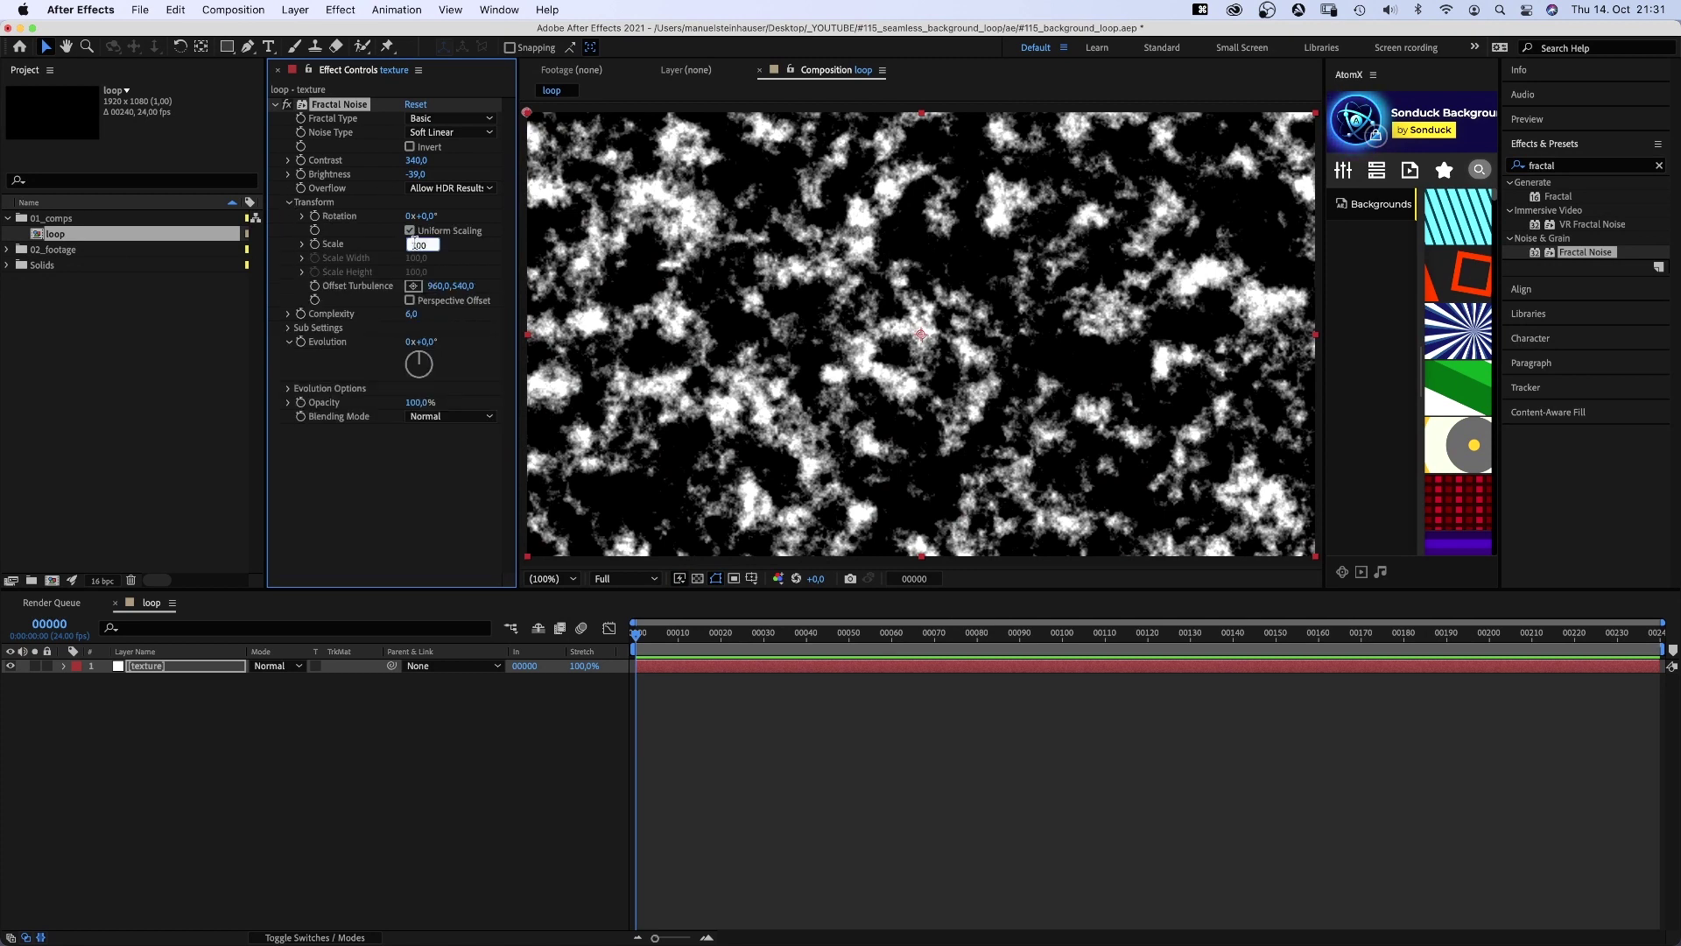
text(200)
key(Return)
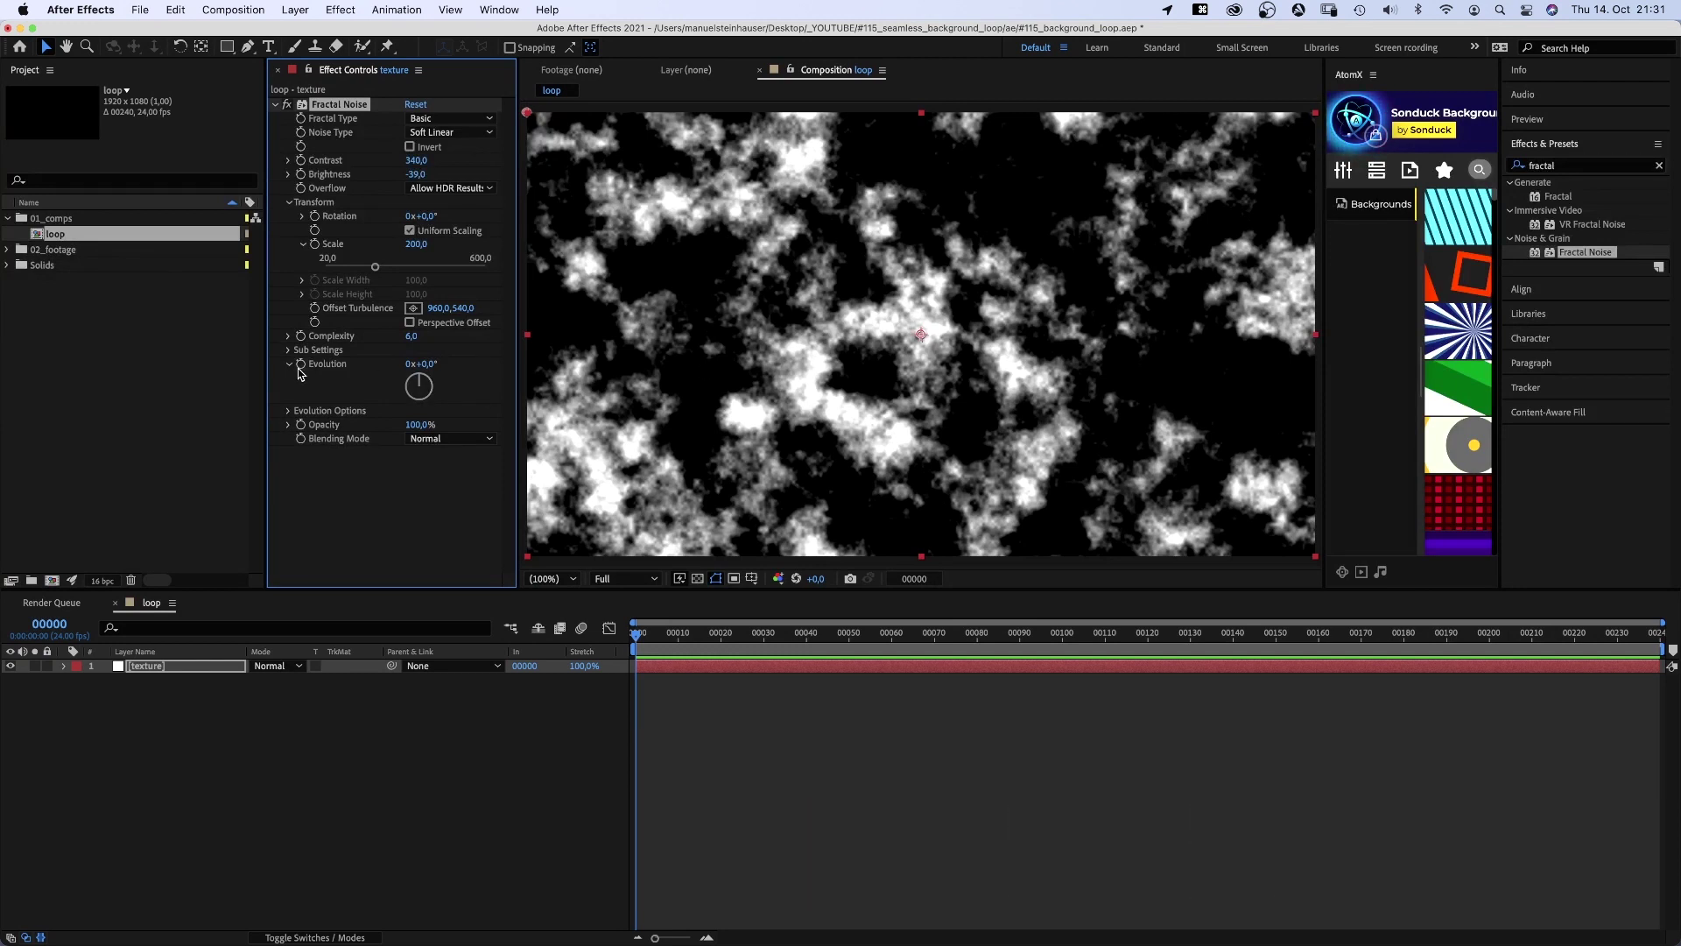
- Drive Fractal Noise Evolution with the expression time*50 and preview the animation
alt+click(301, 363)
text(ti)
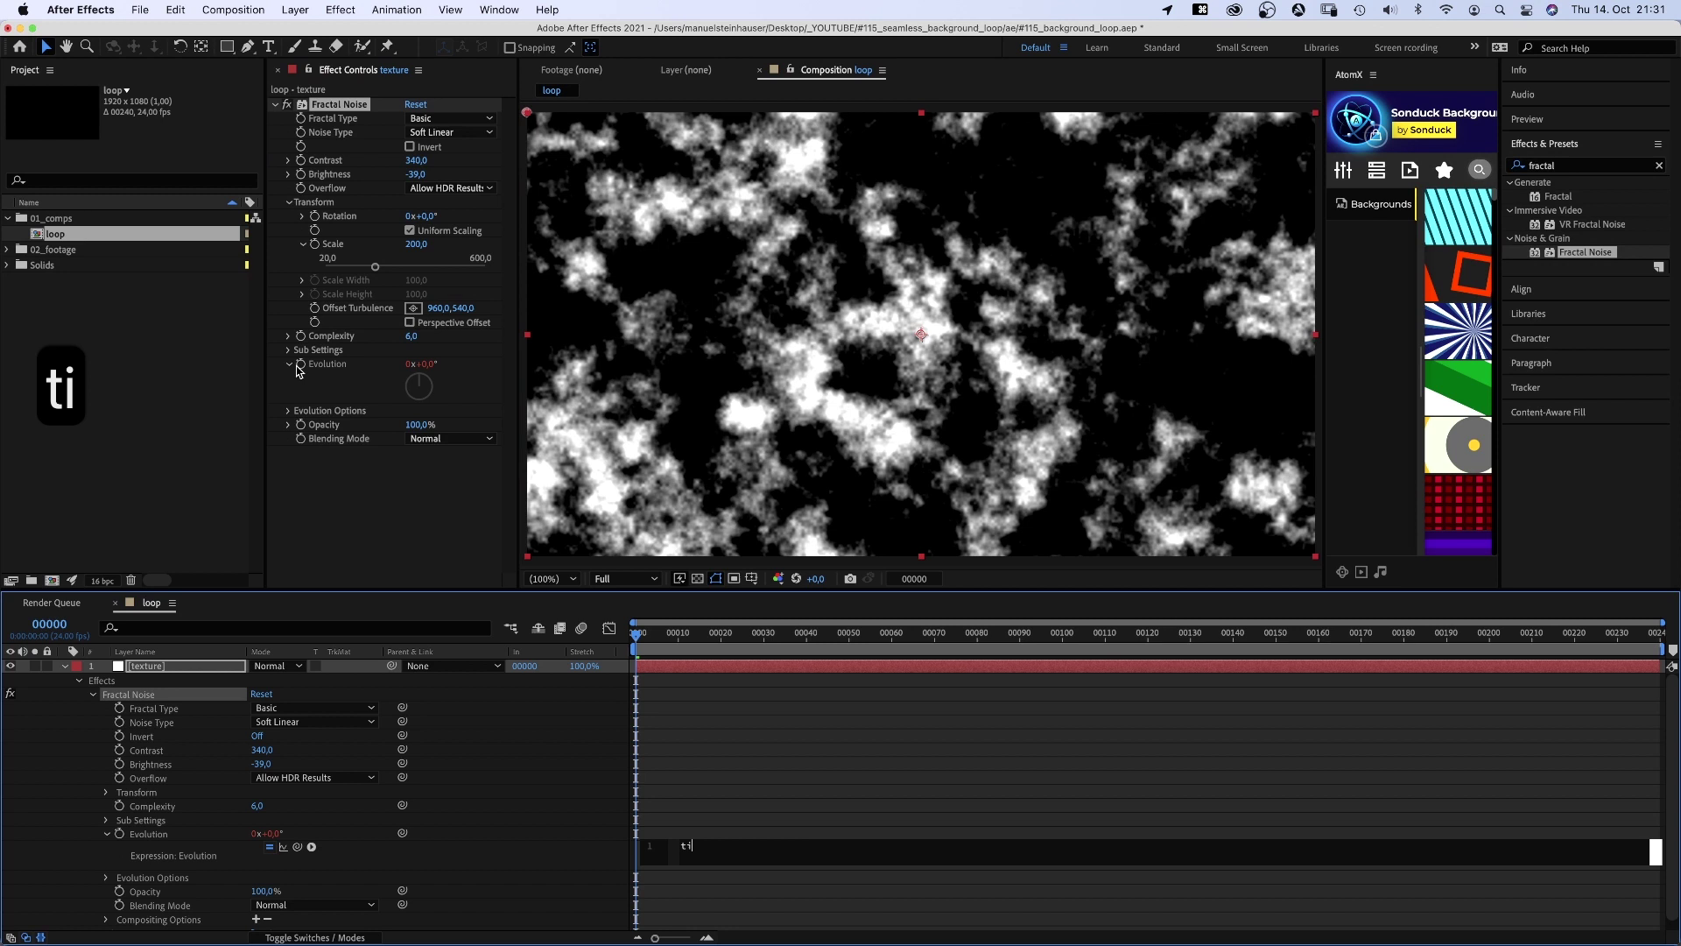
text(me*50)
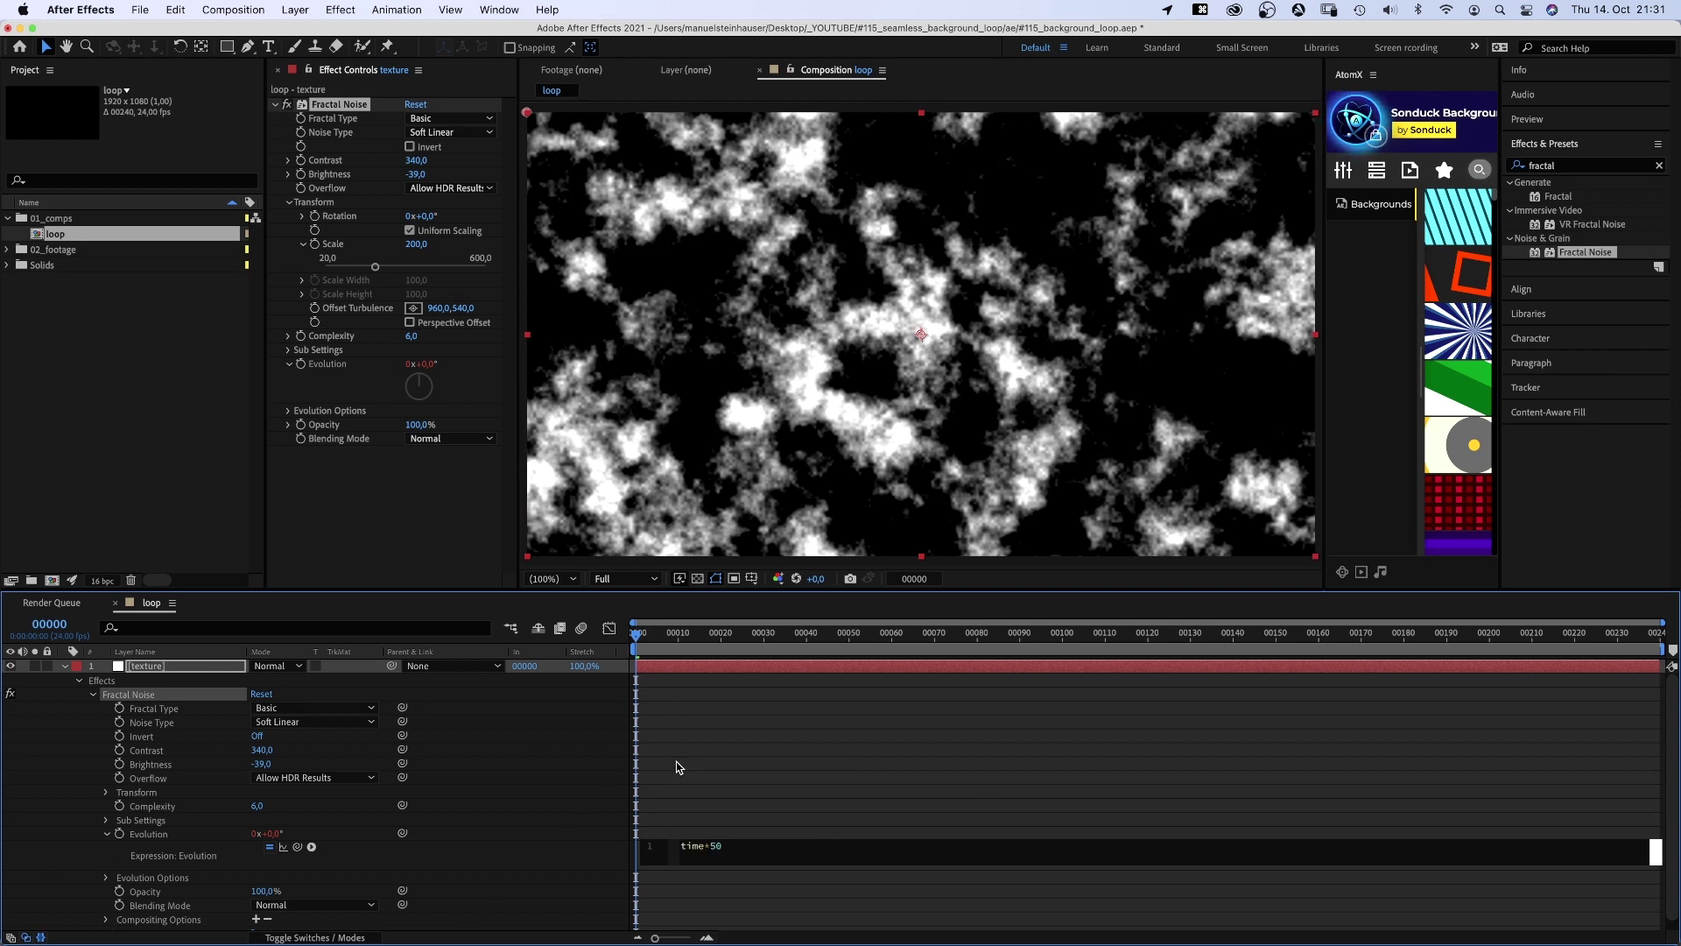
click(677, 756)
key(KP_0)
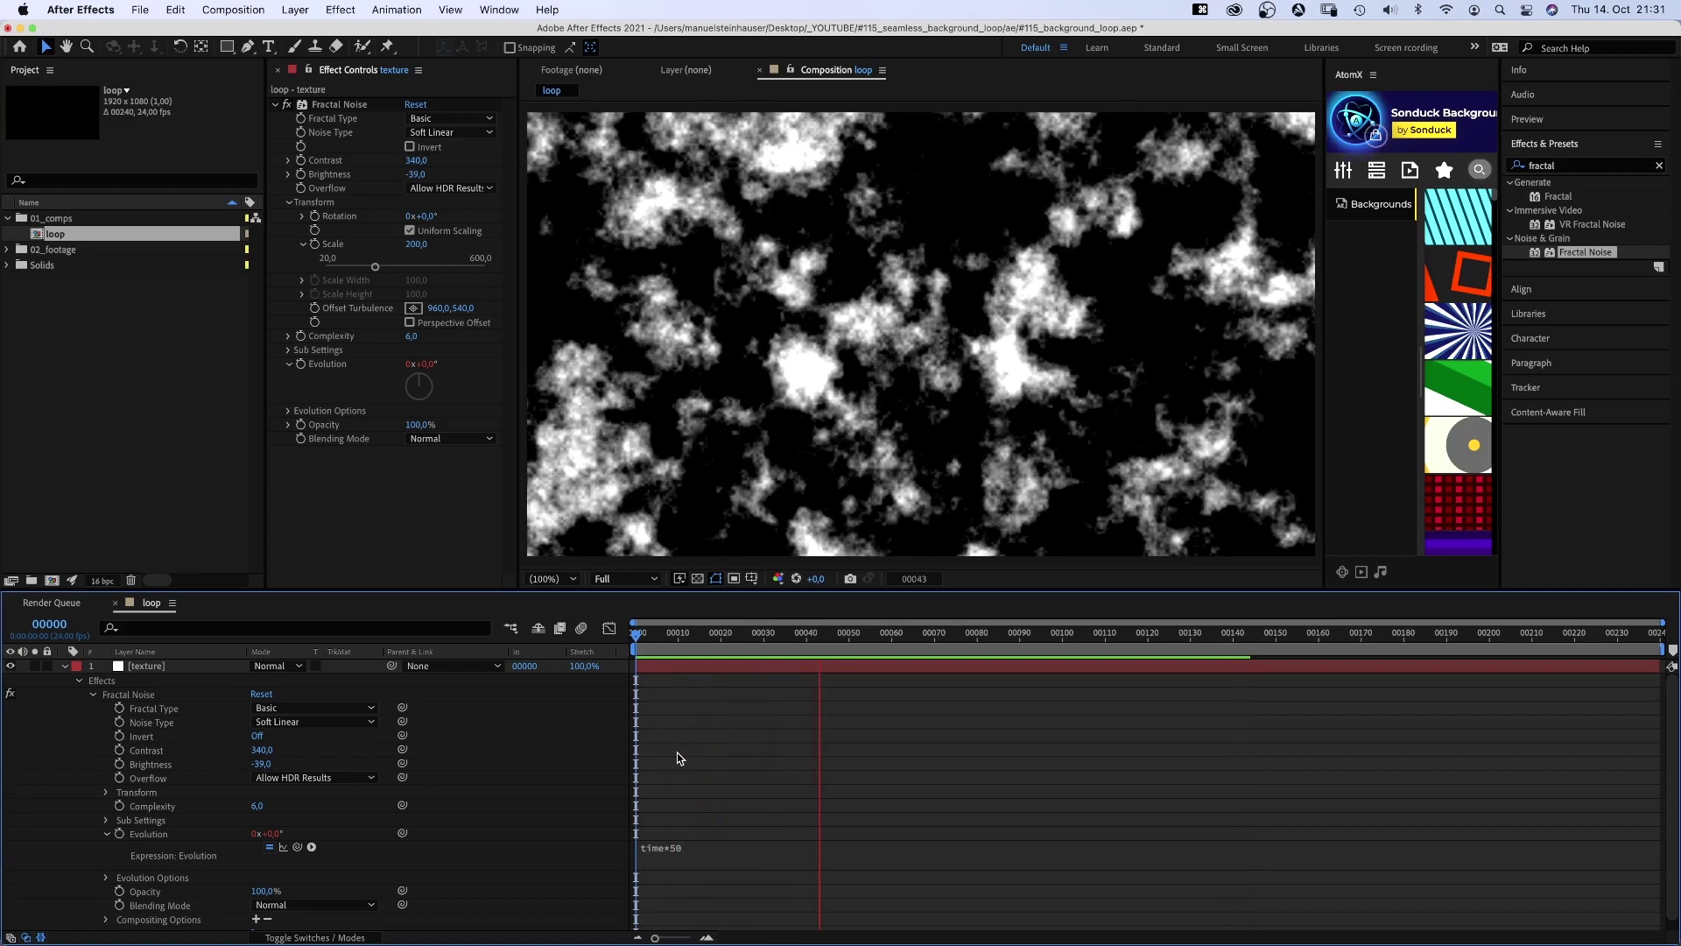
- Add Minimax with radius 45 to texture and preview the blocky result
click(1573, 166)
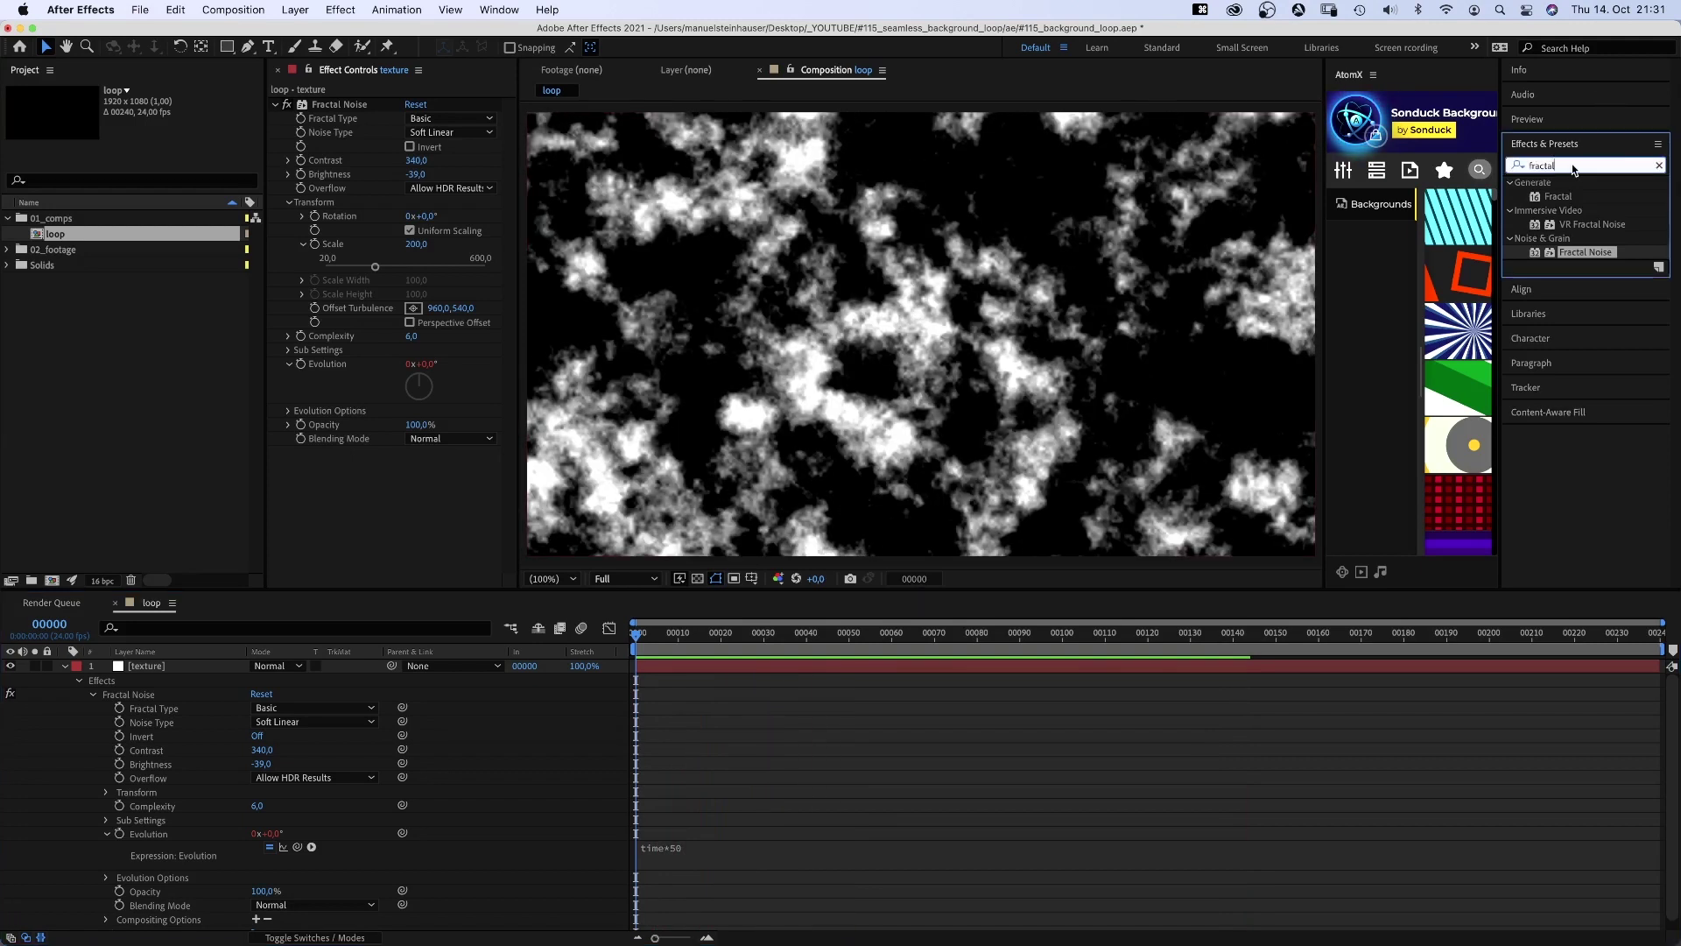
text(mini)
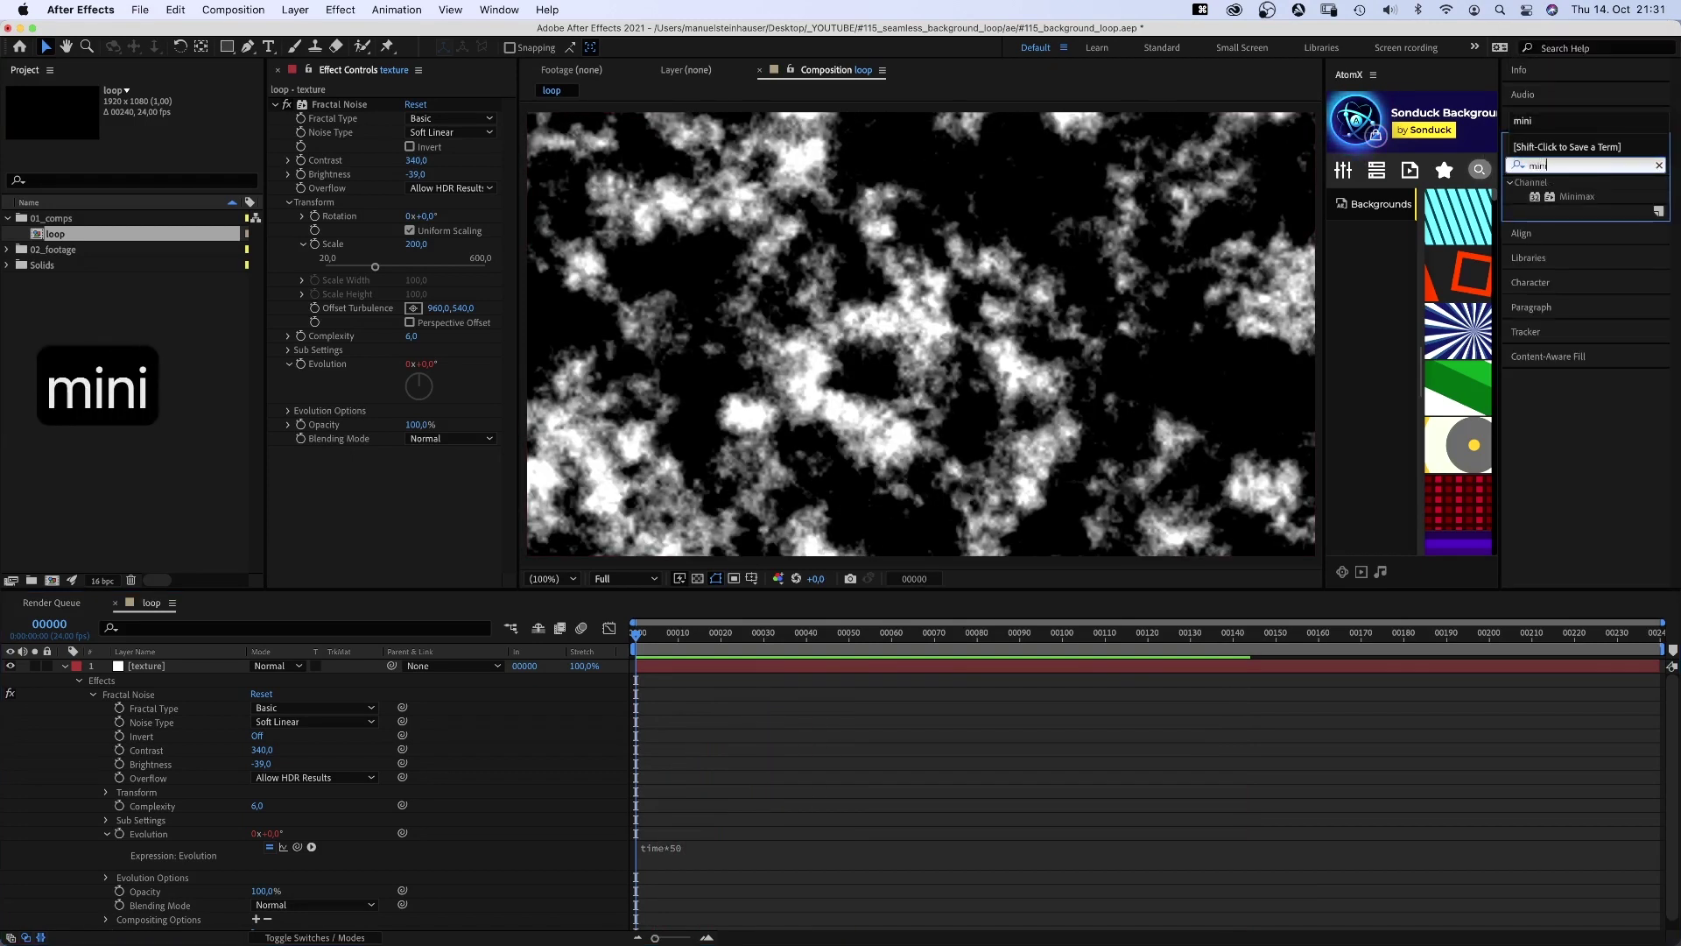
drag(1576, 197, 380, 464)
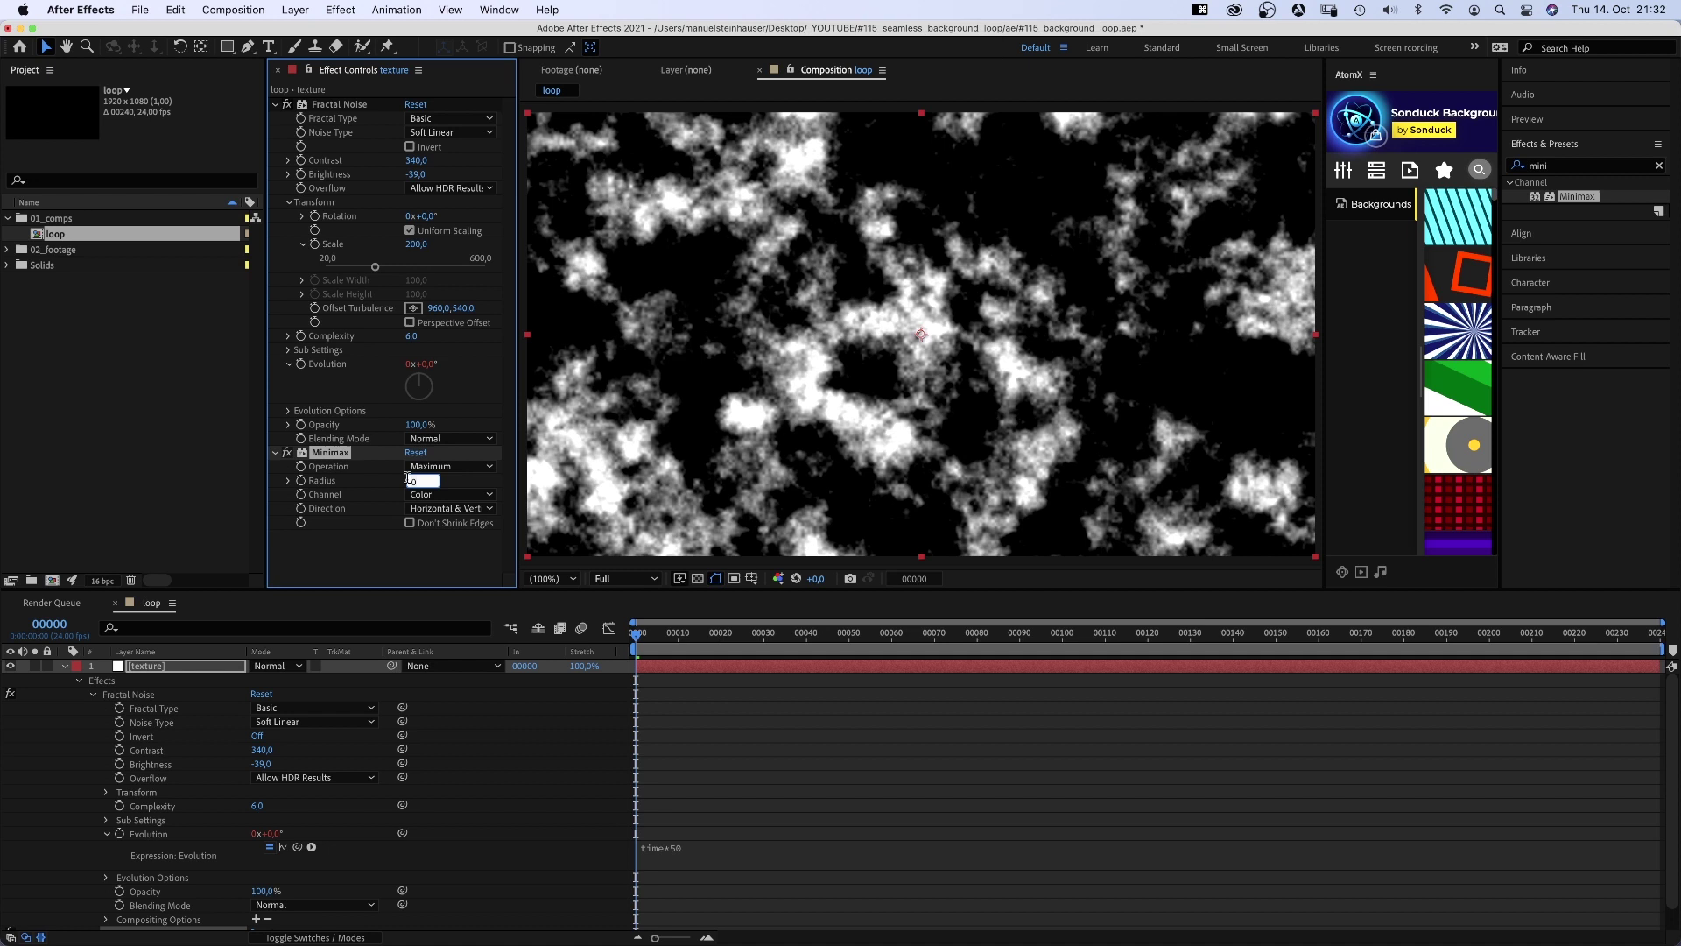
text(45)
key(Return)
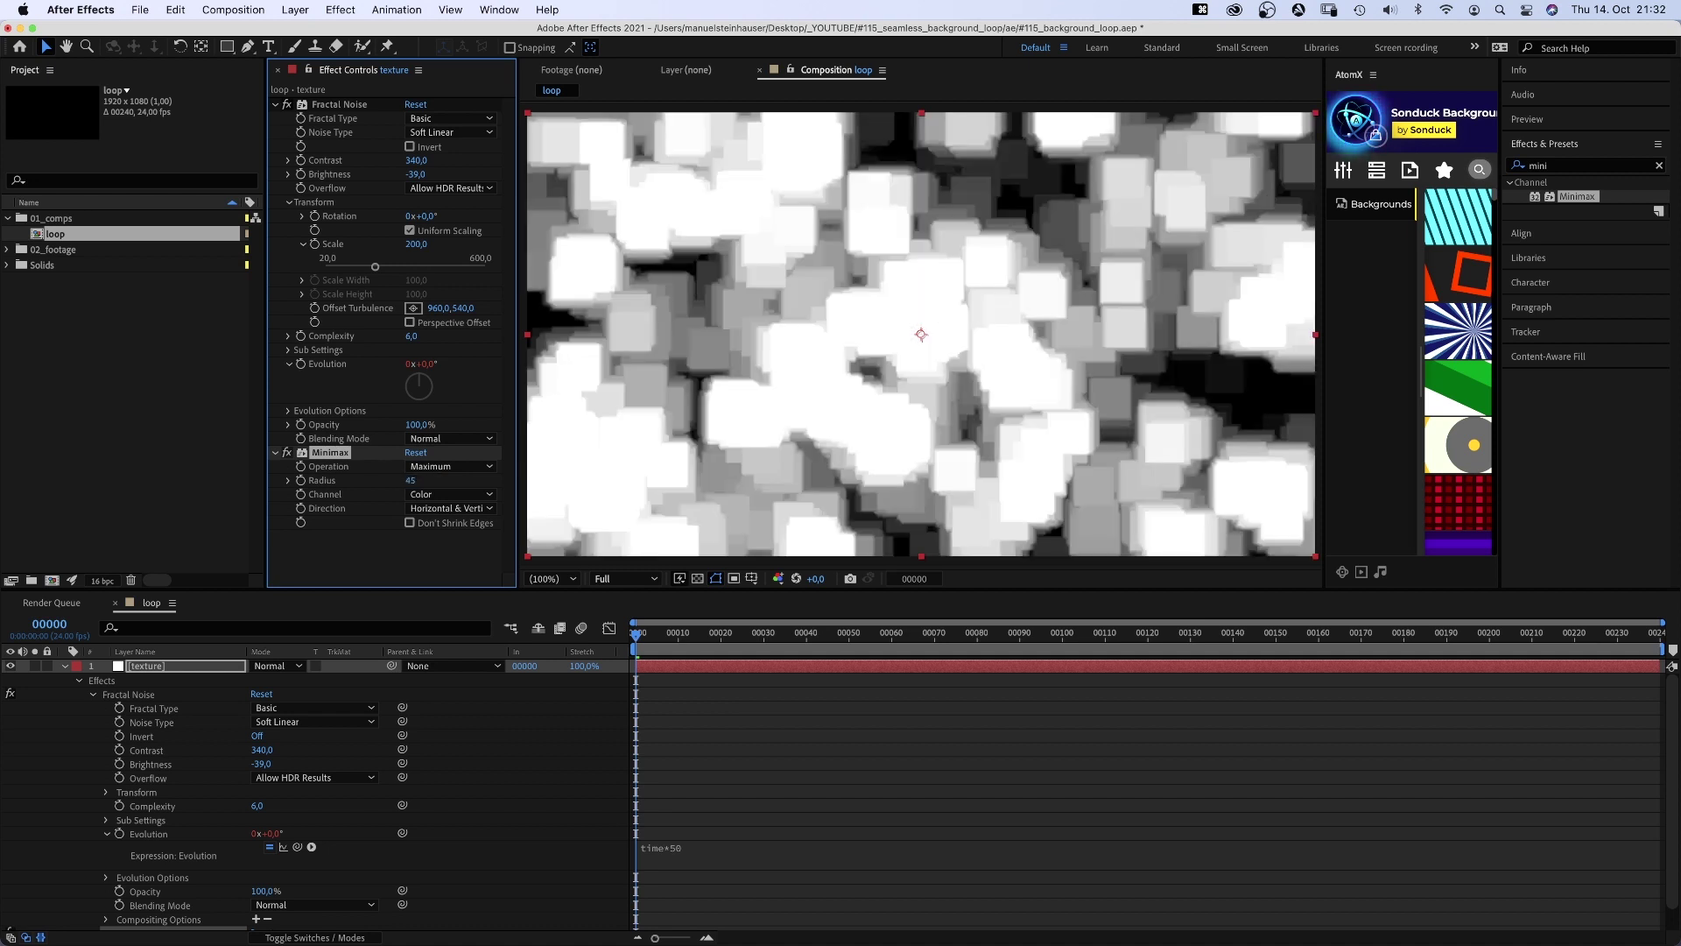
key(0)
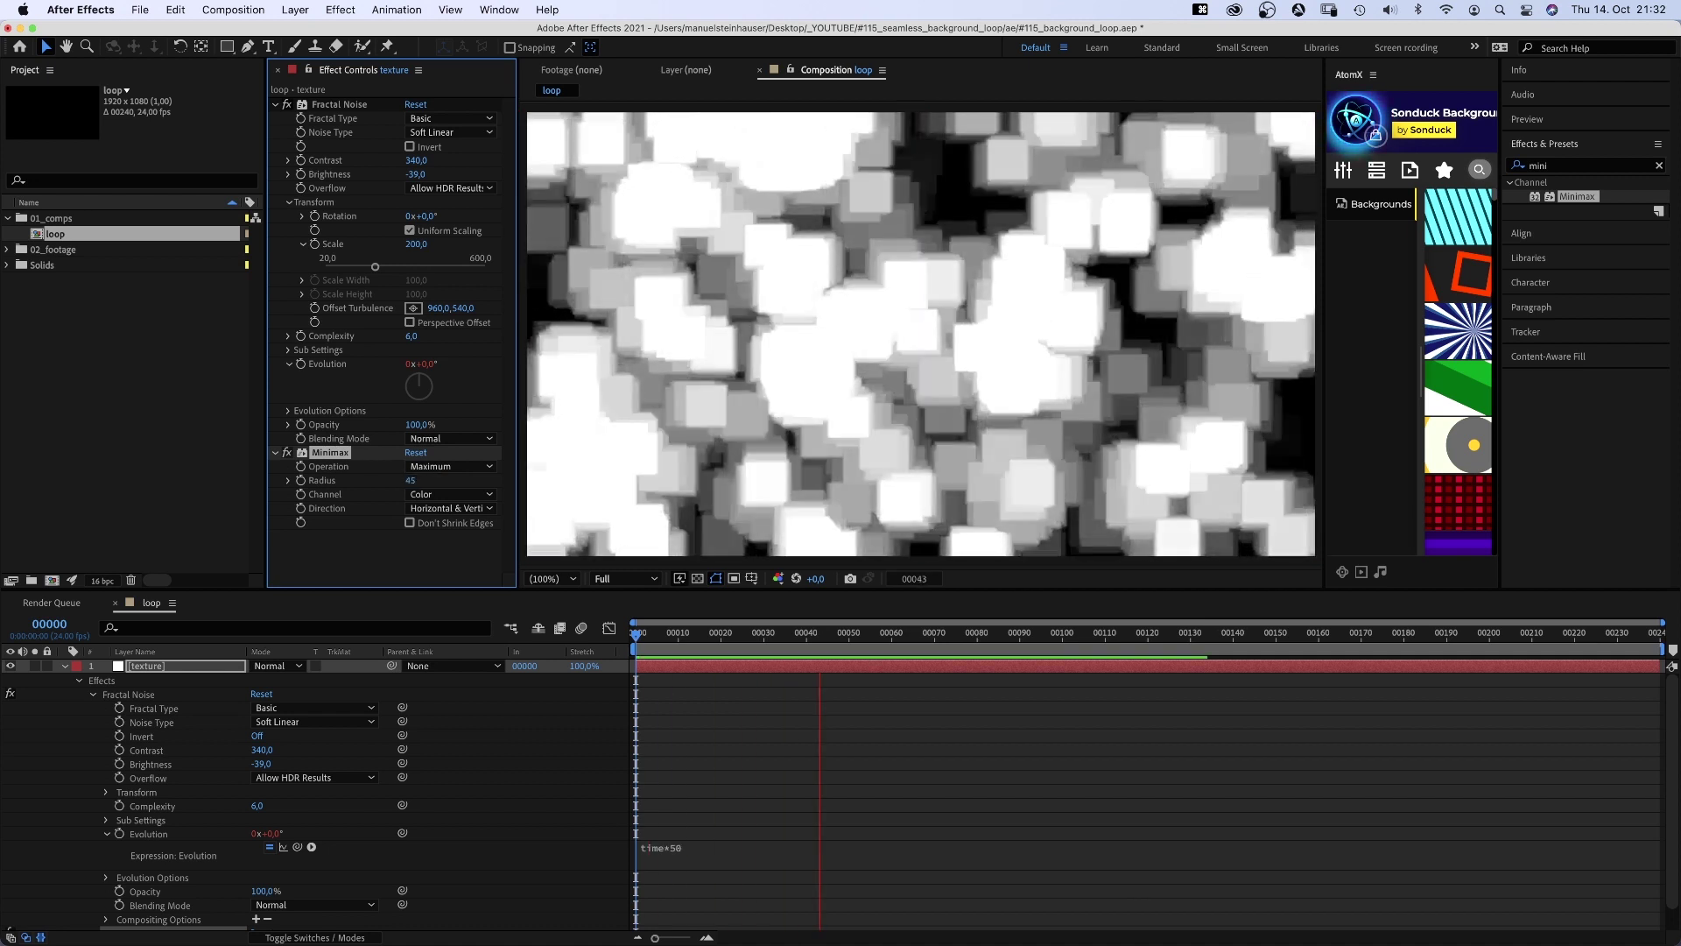
key(0)
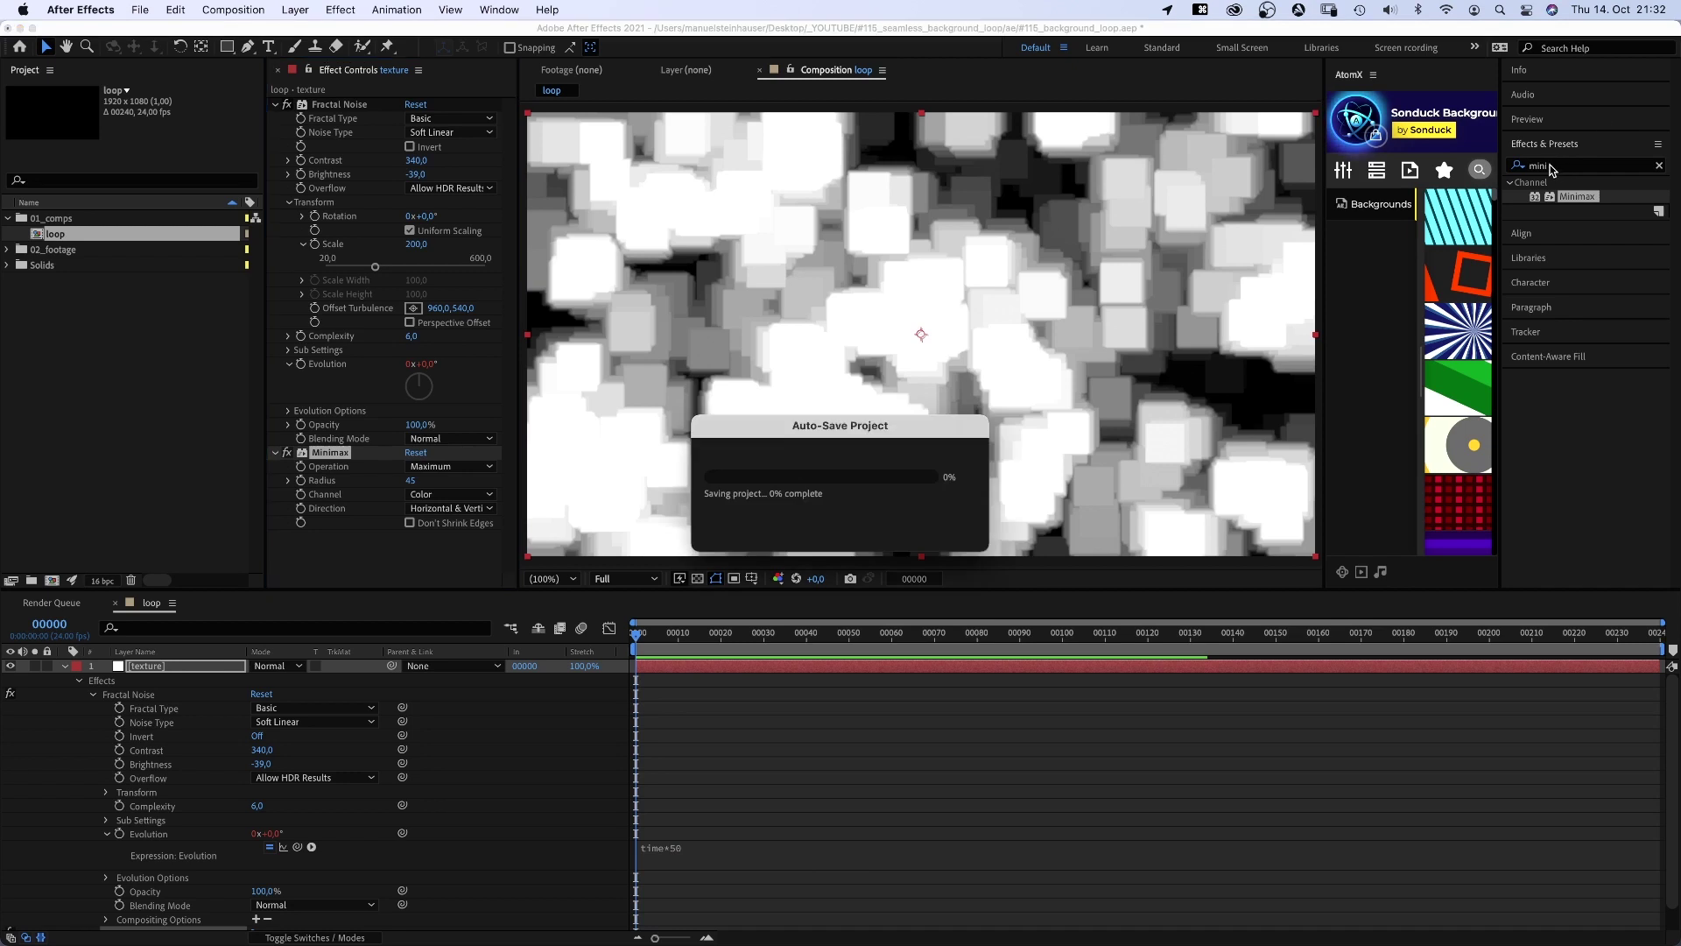
- Apply Colorama to texture using the Golden 1 output cycle palette
click(1555, 164)
text(colora)
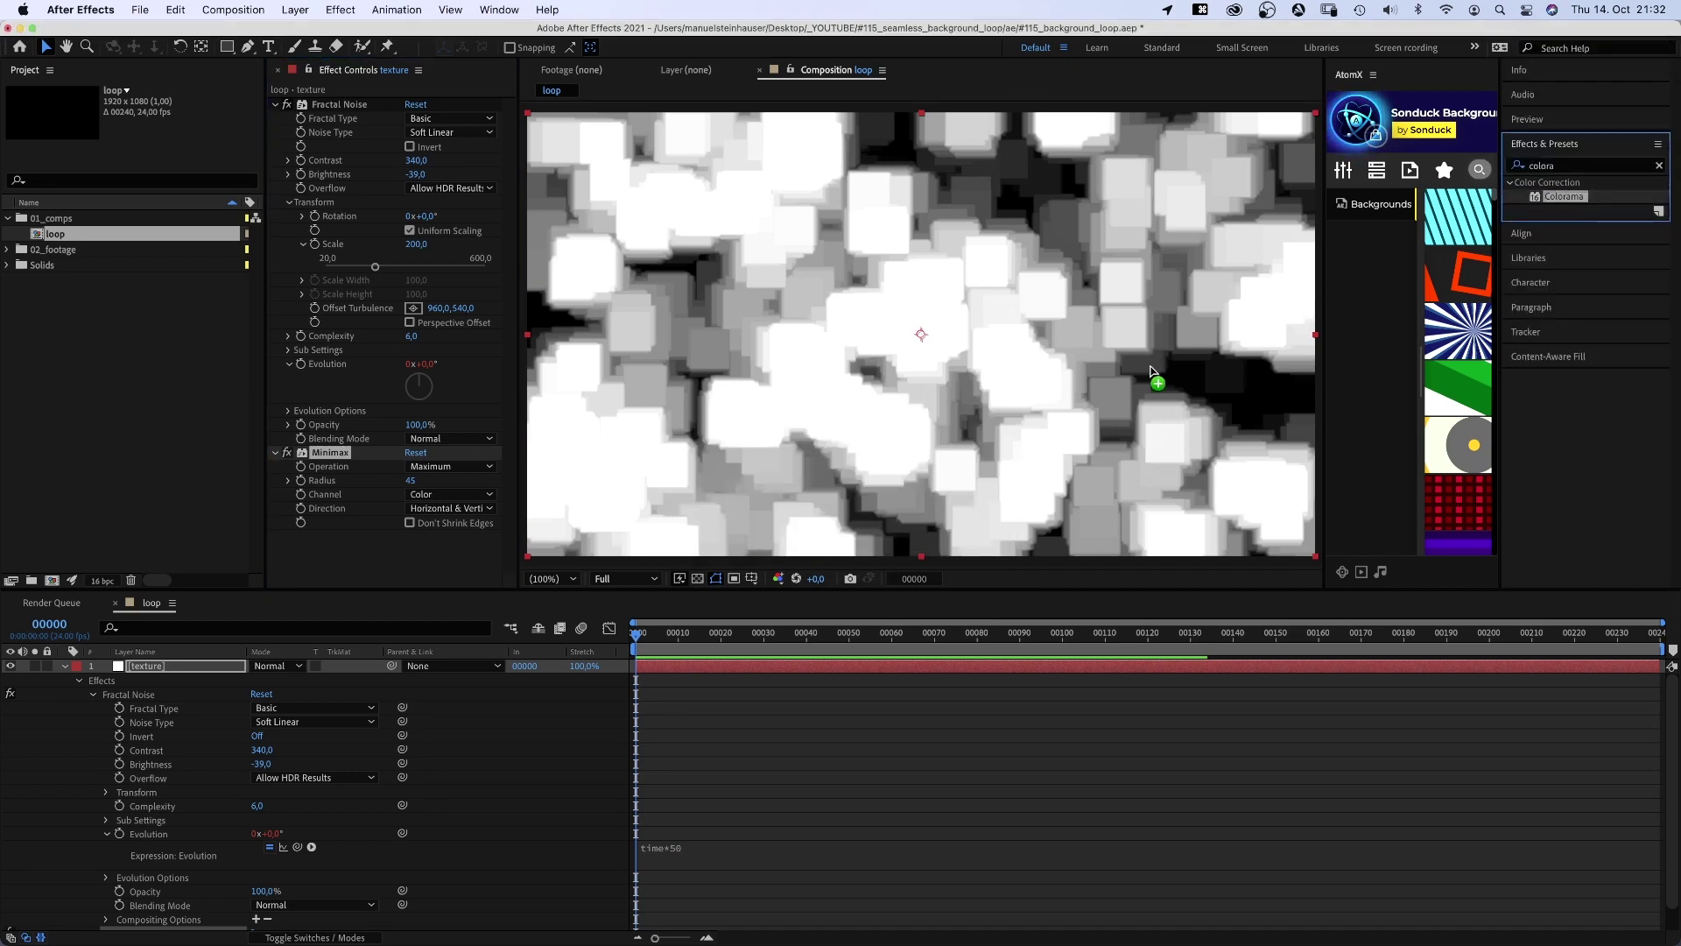
drag(1550, 197, 341, 565)
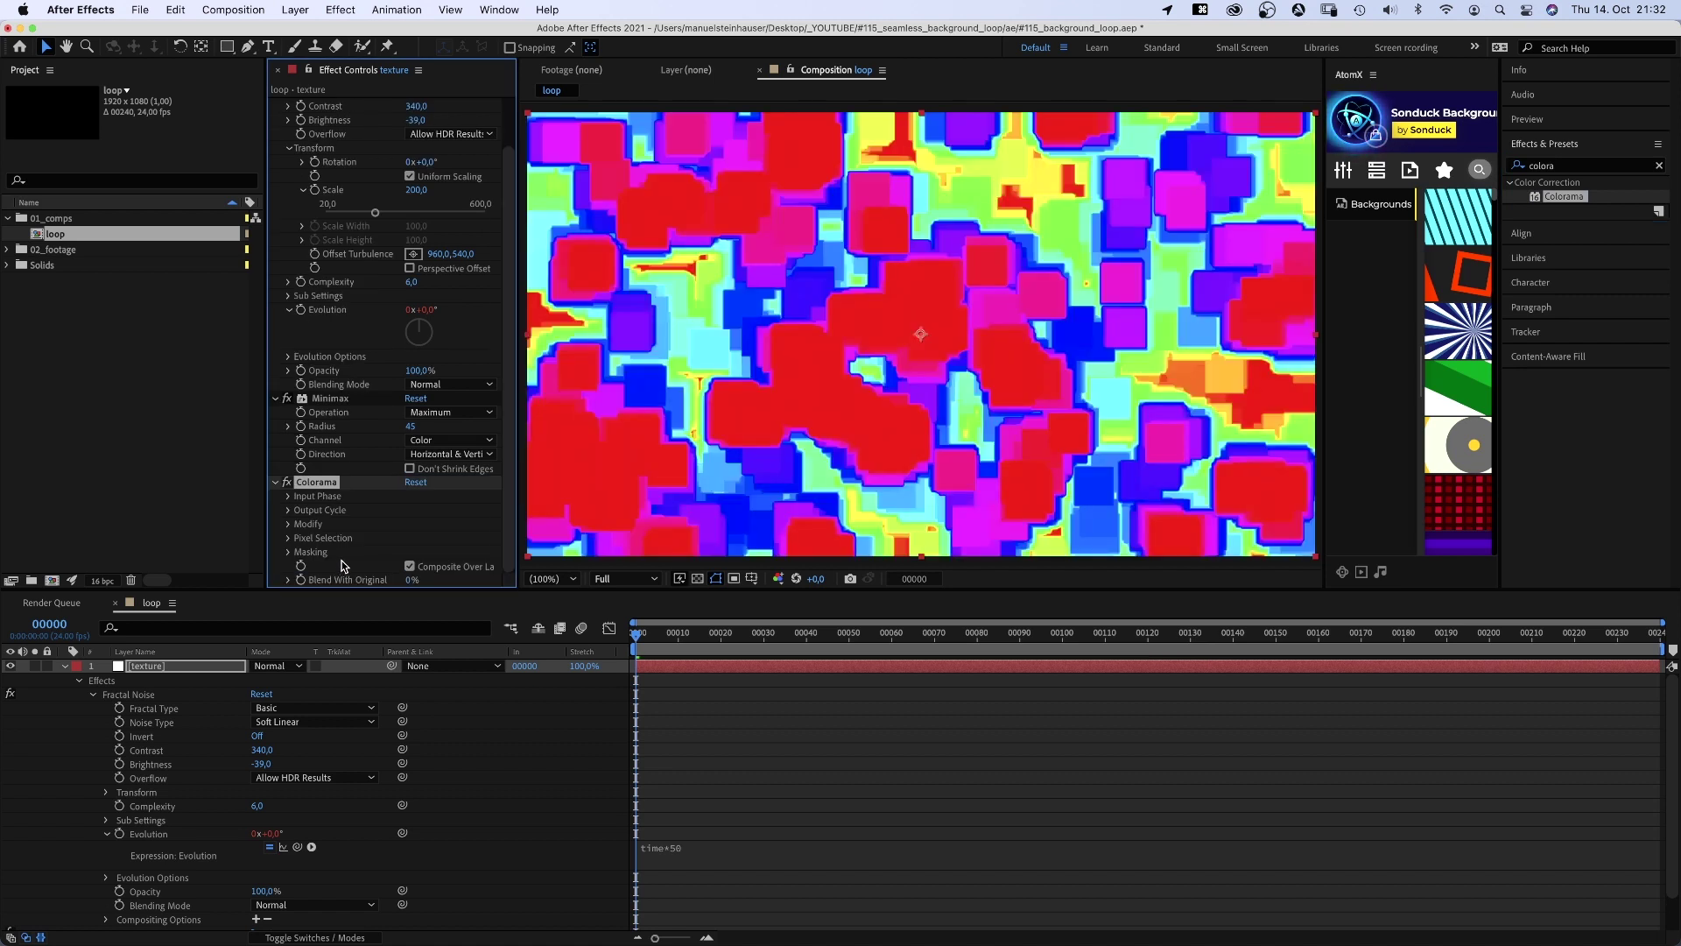
click(289, 511)
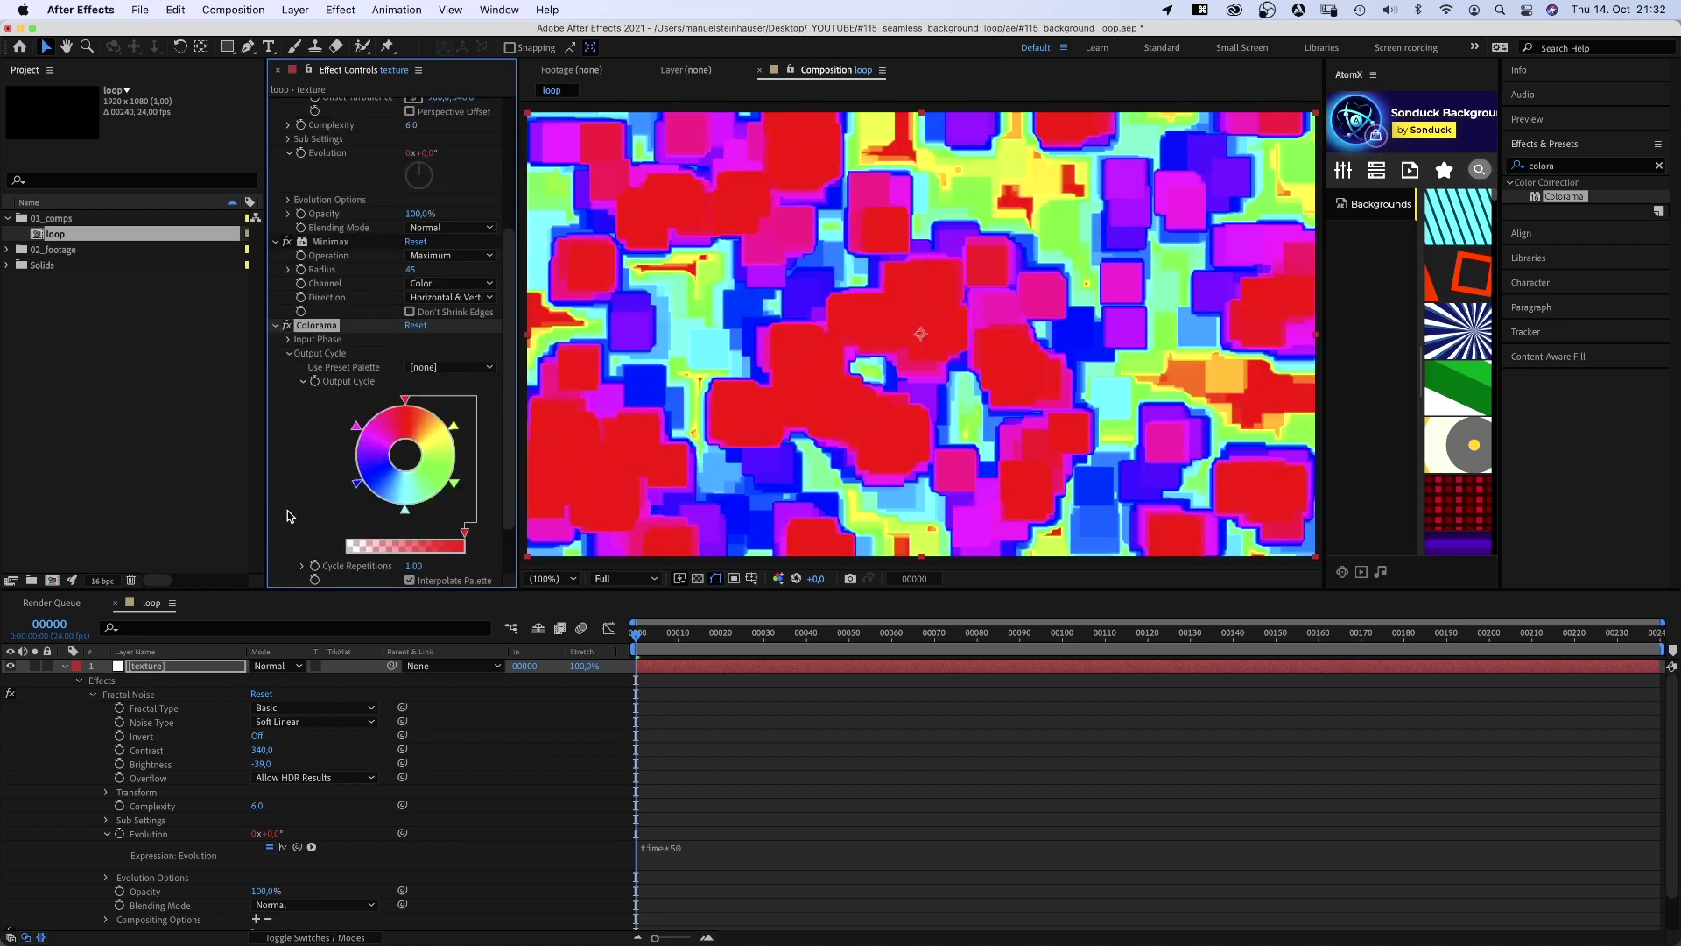
click(451, 366)
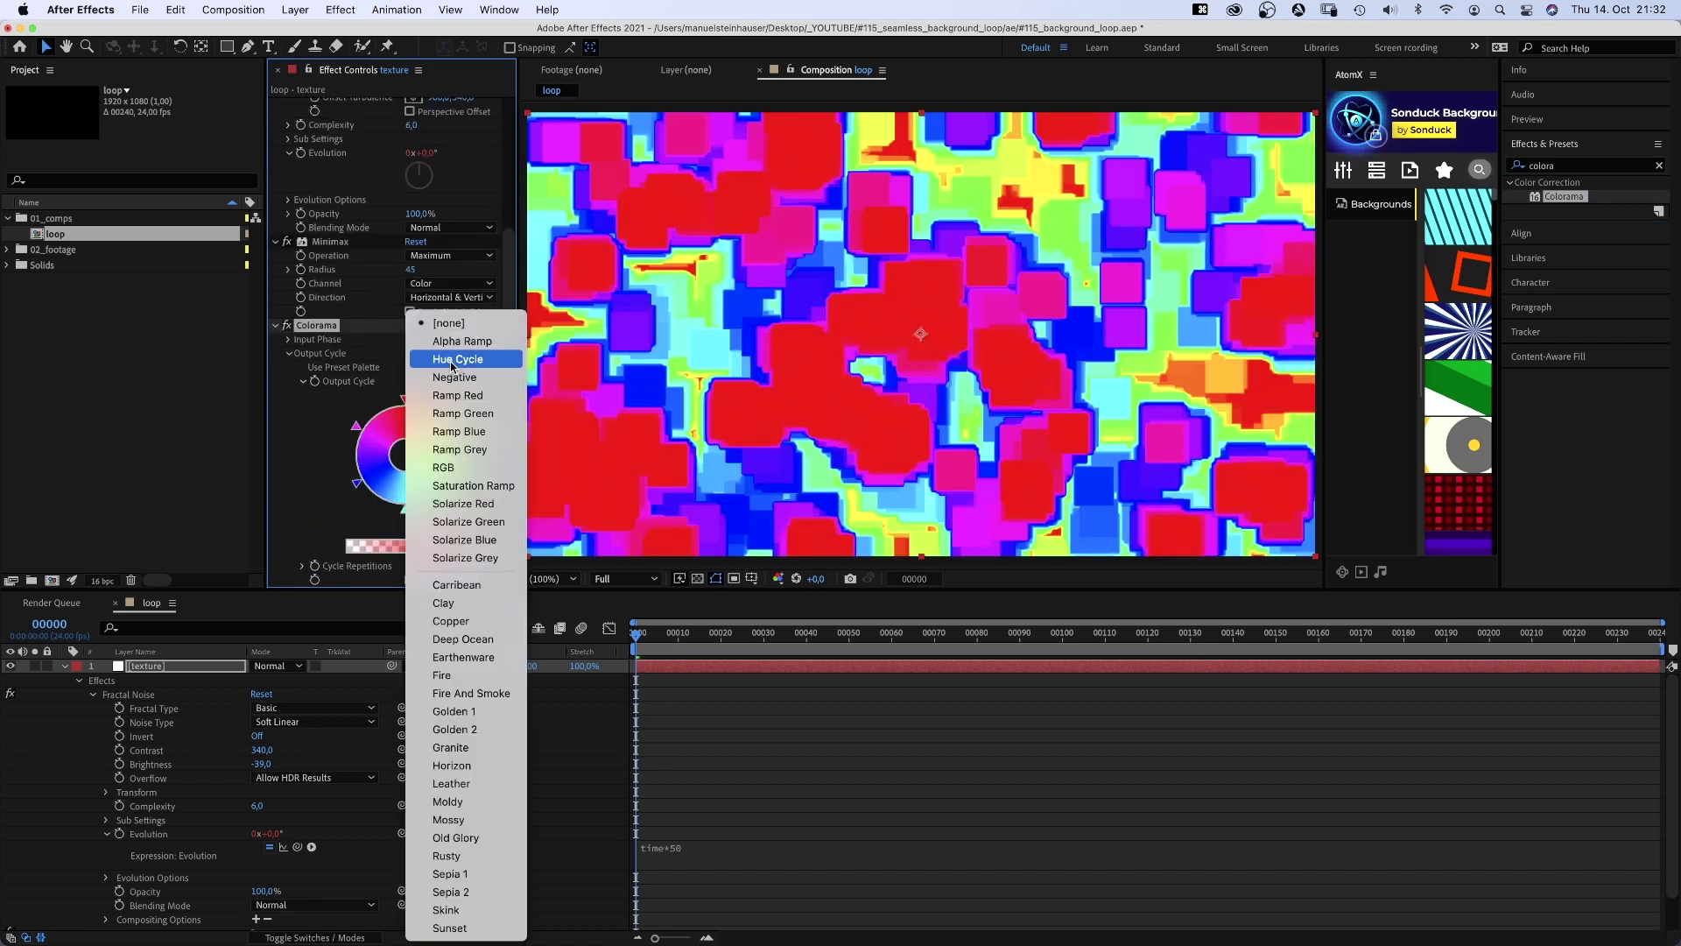
click(489, 712)
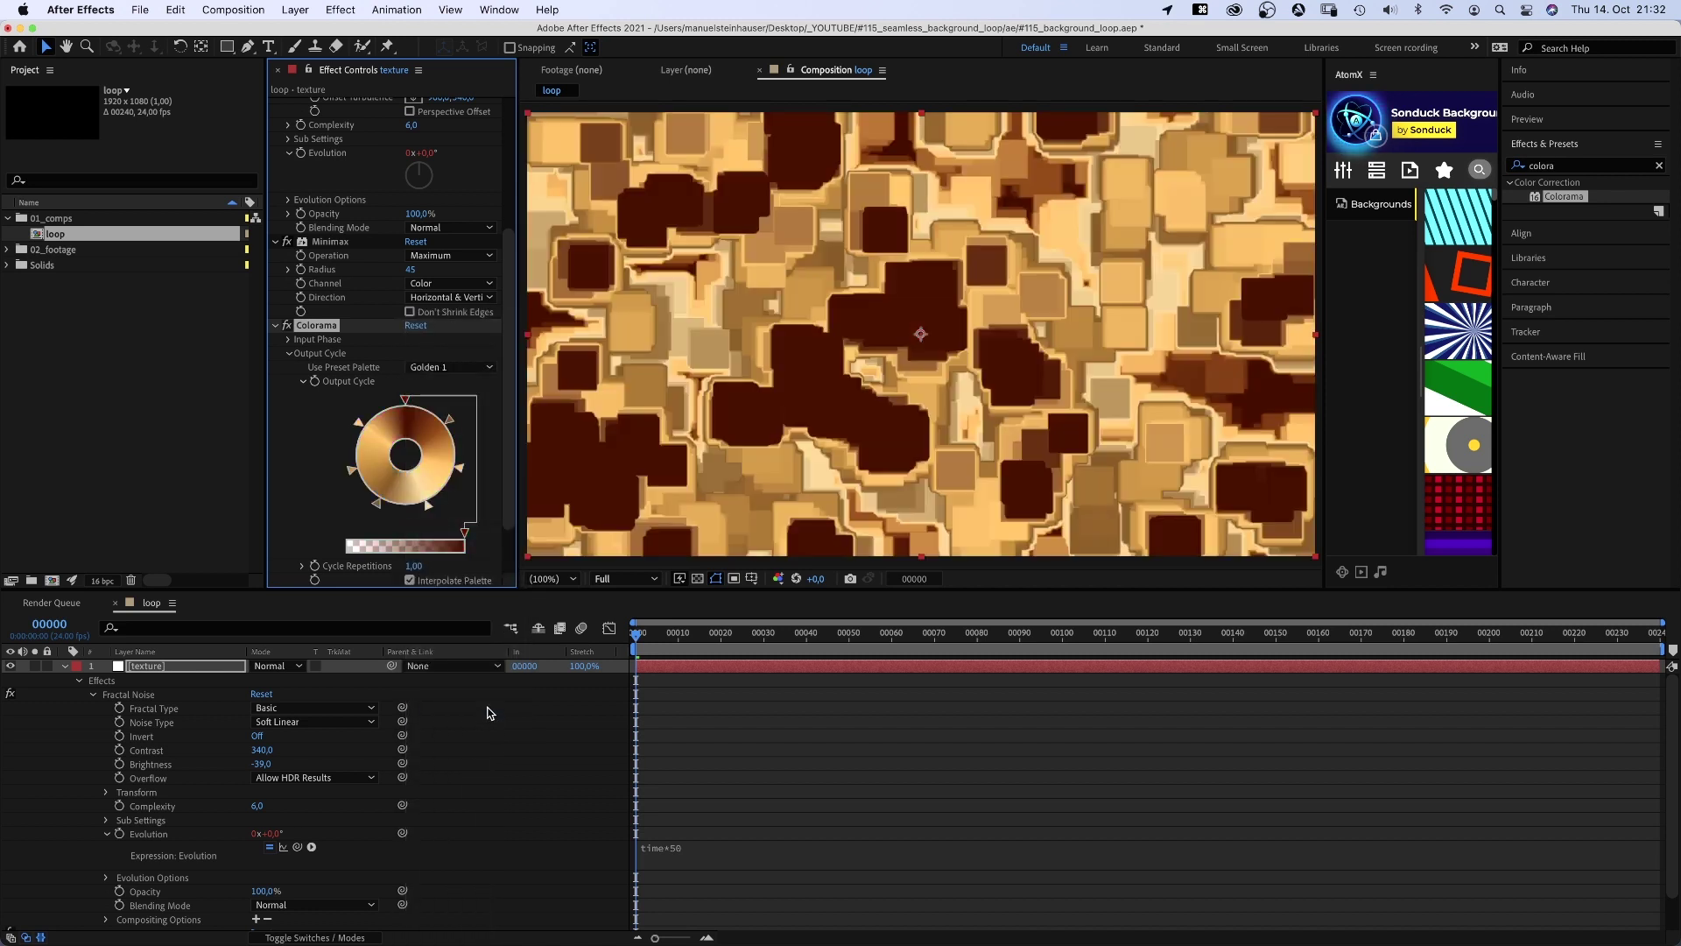
- Set two Output Cycle colours to purple for dark tones and a magenta tint
double_click(405, 403)
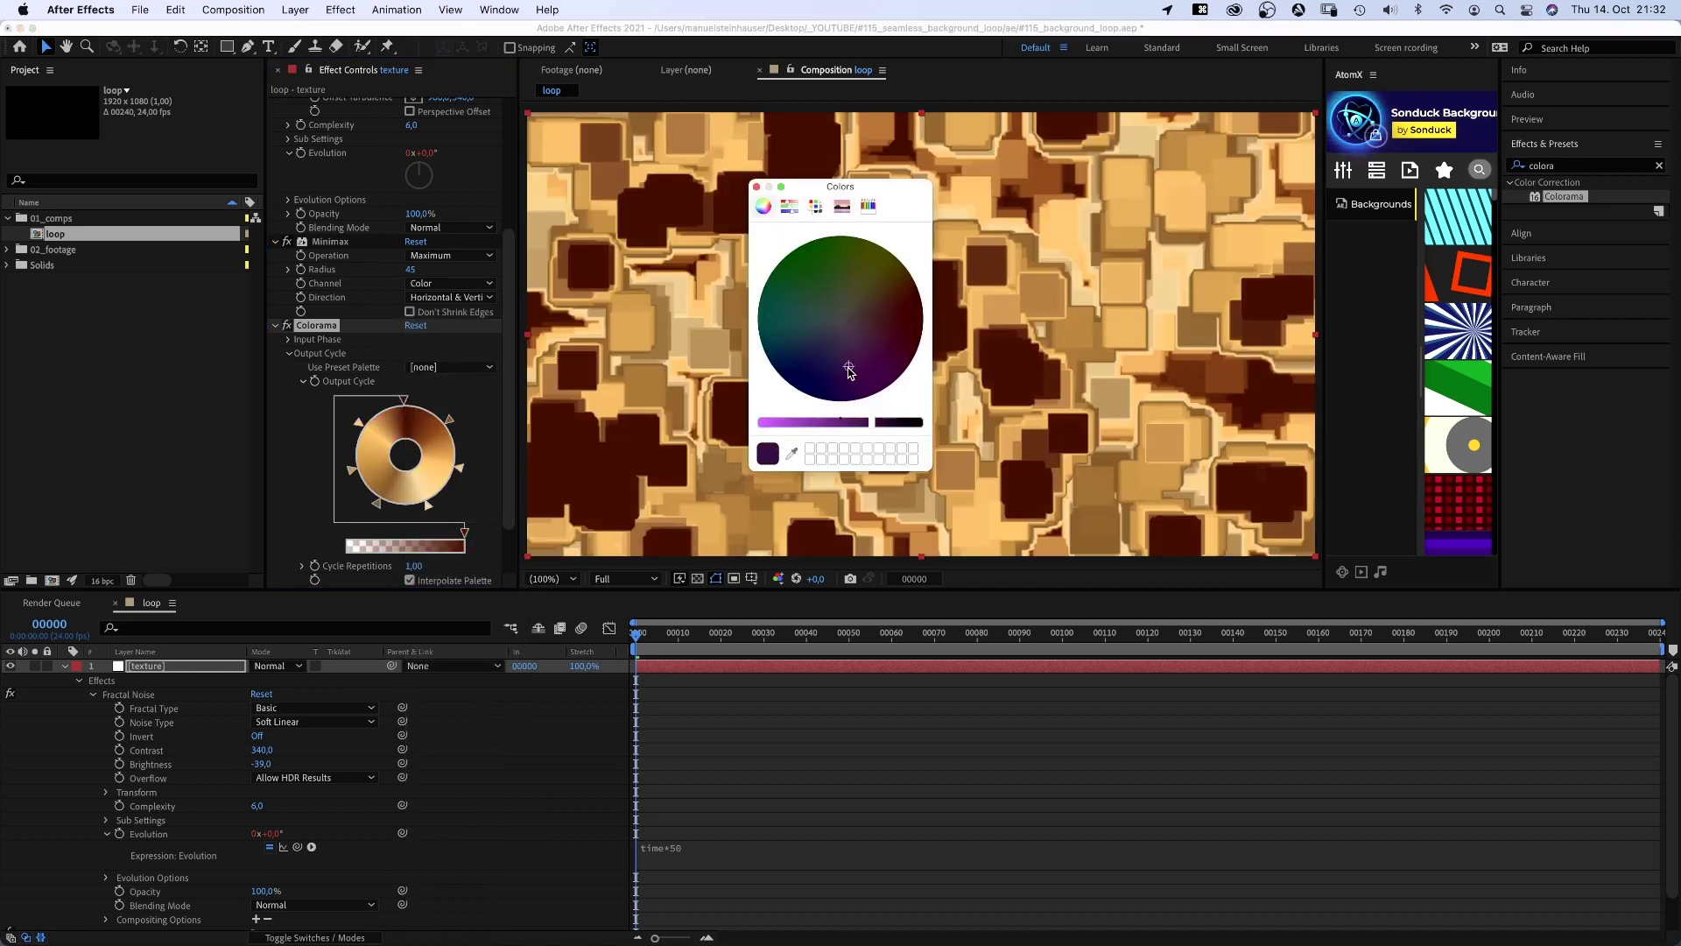
click(756, 188)
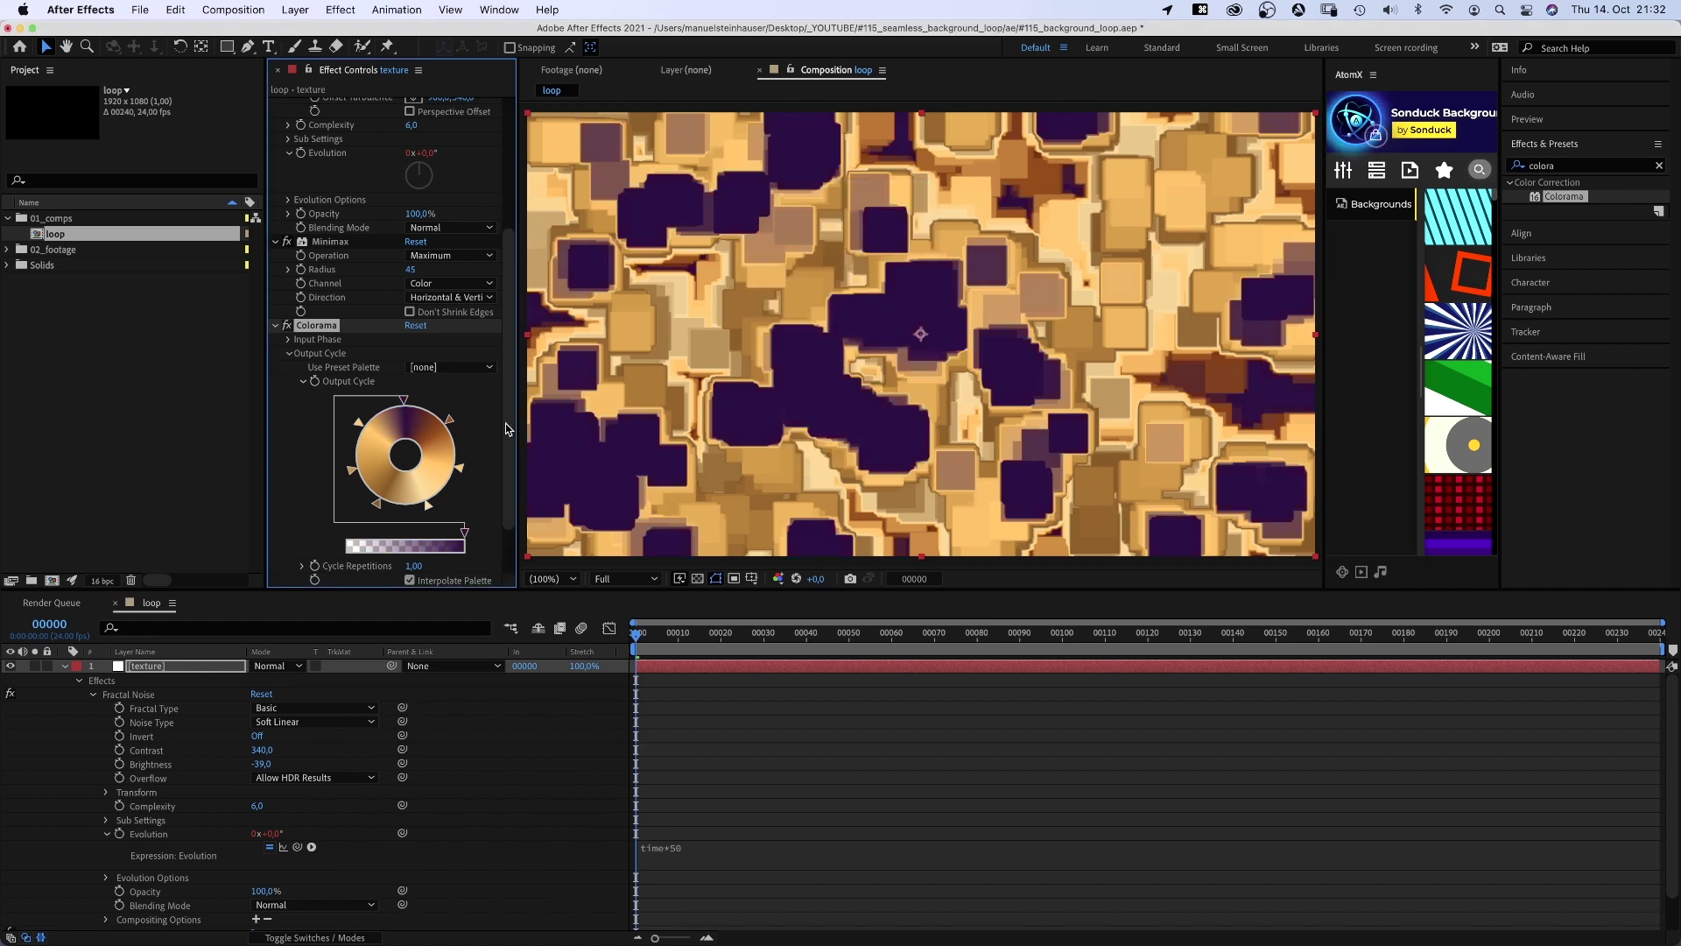
double_click(451, 423)
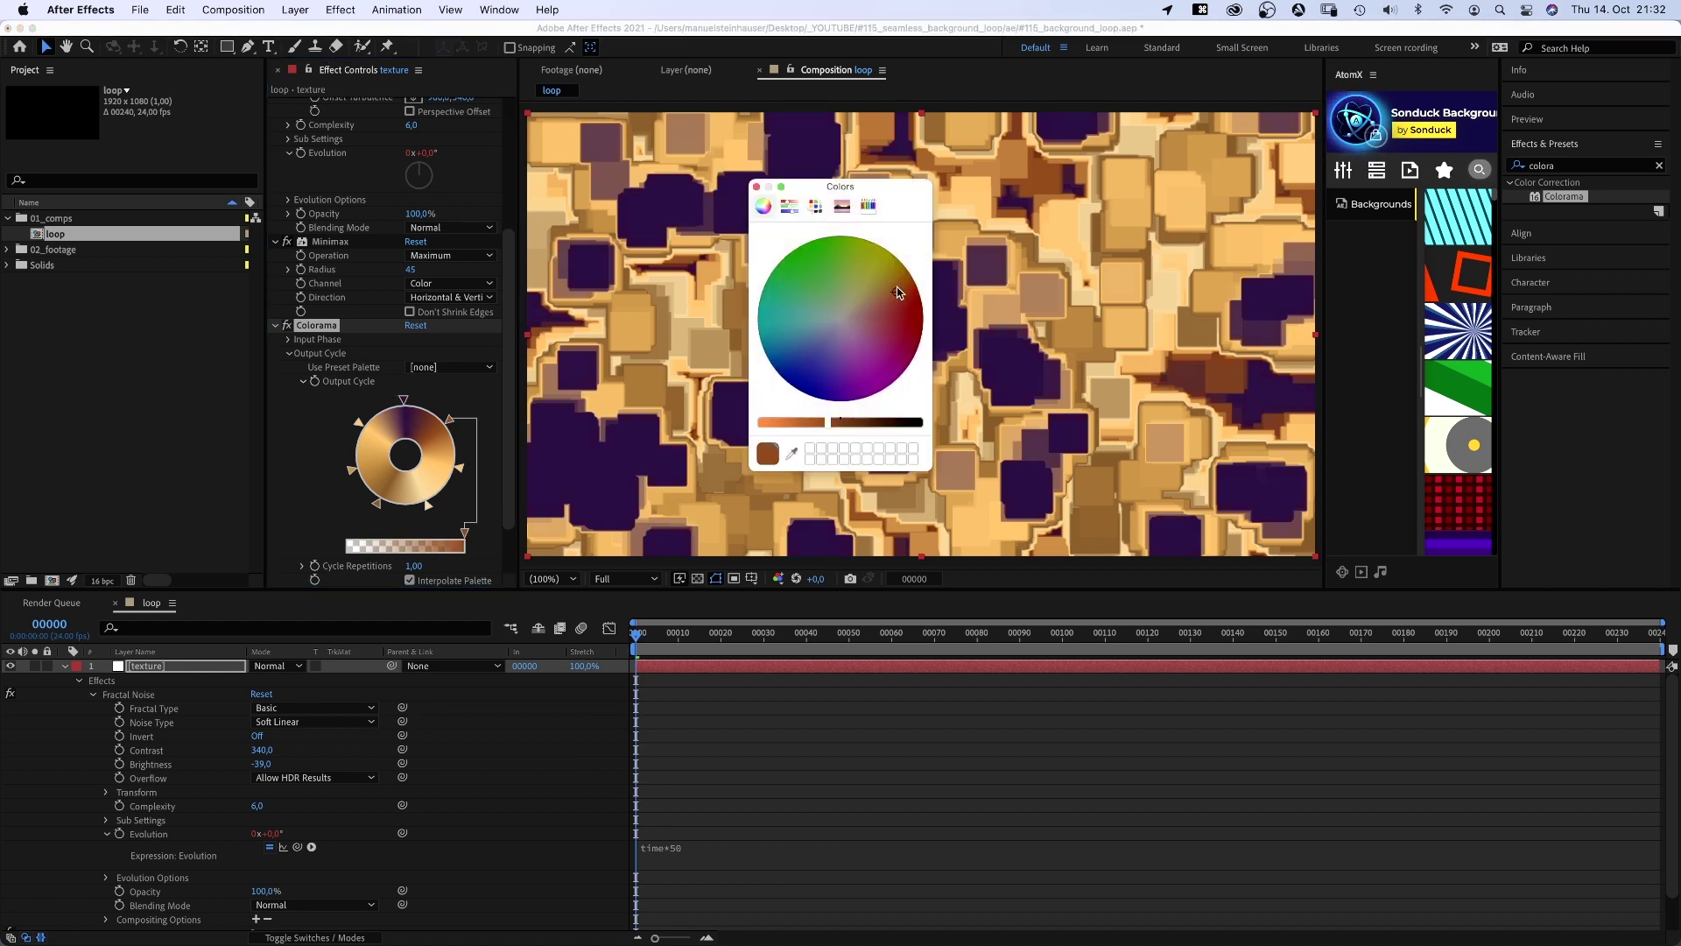
click(758, 188)
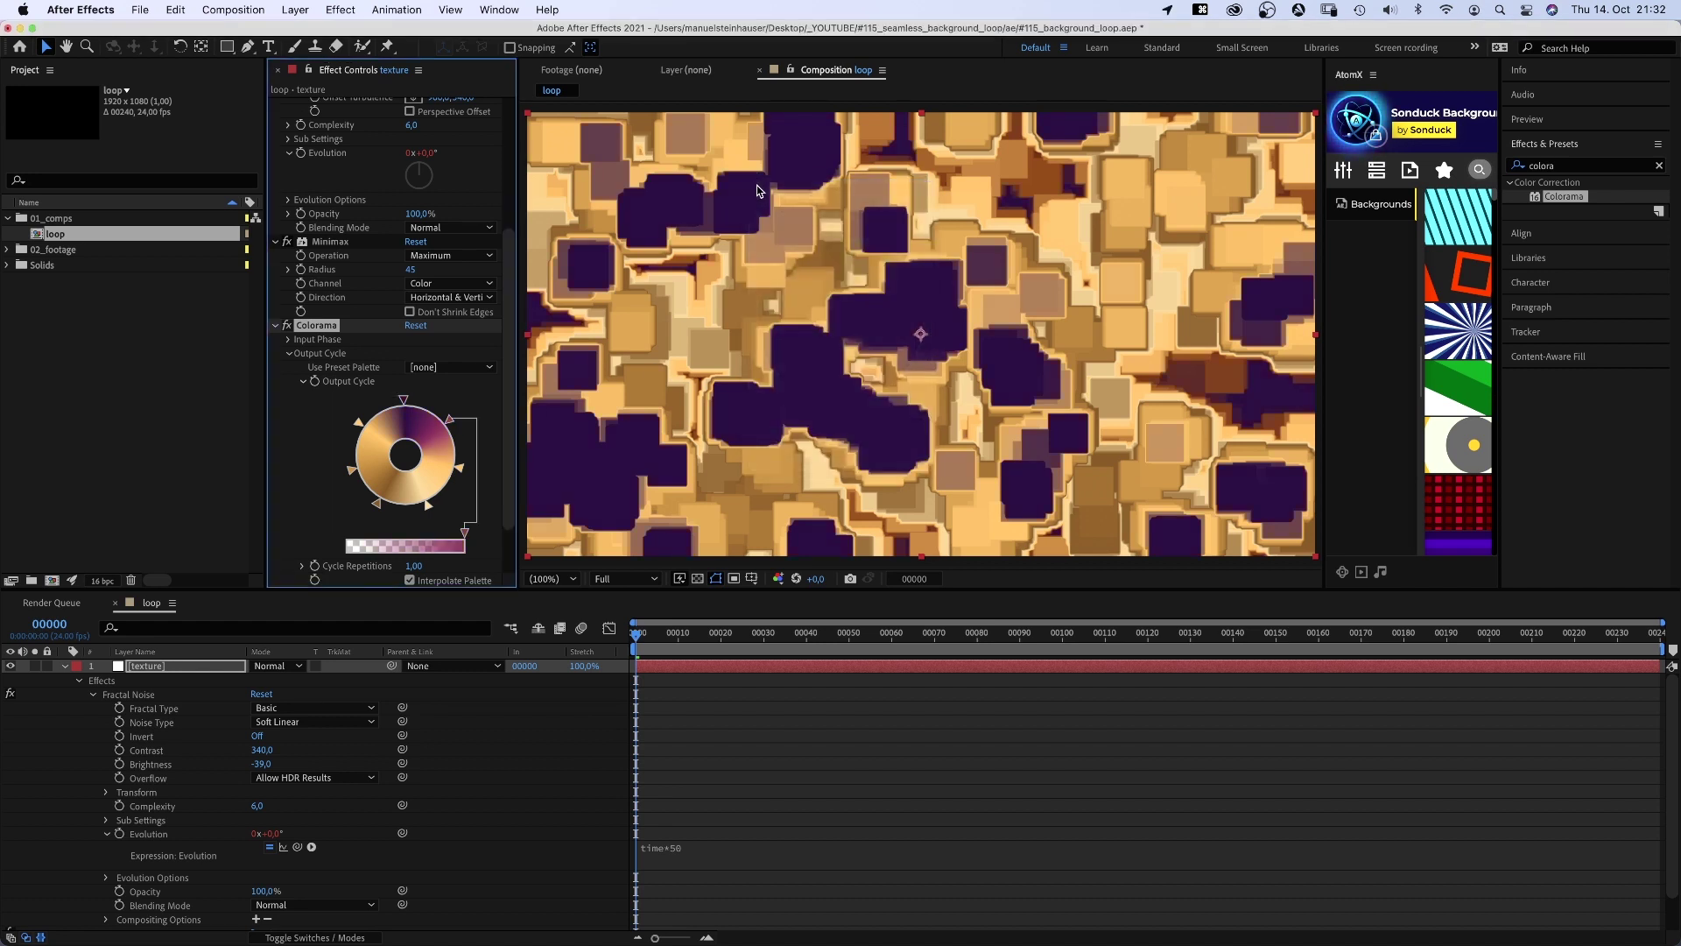
- Tint two more Output Cycle colours magenta and pink, then preview the loop
double_click(378, 511)
drag(880, 332, 872, 356)
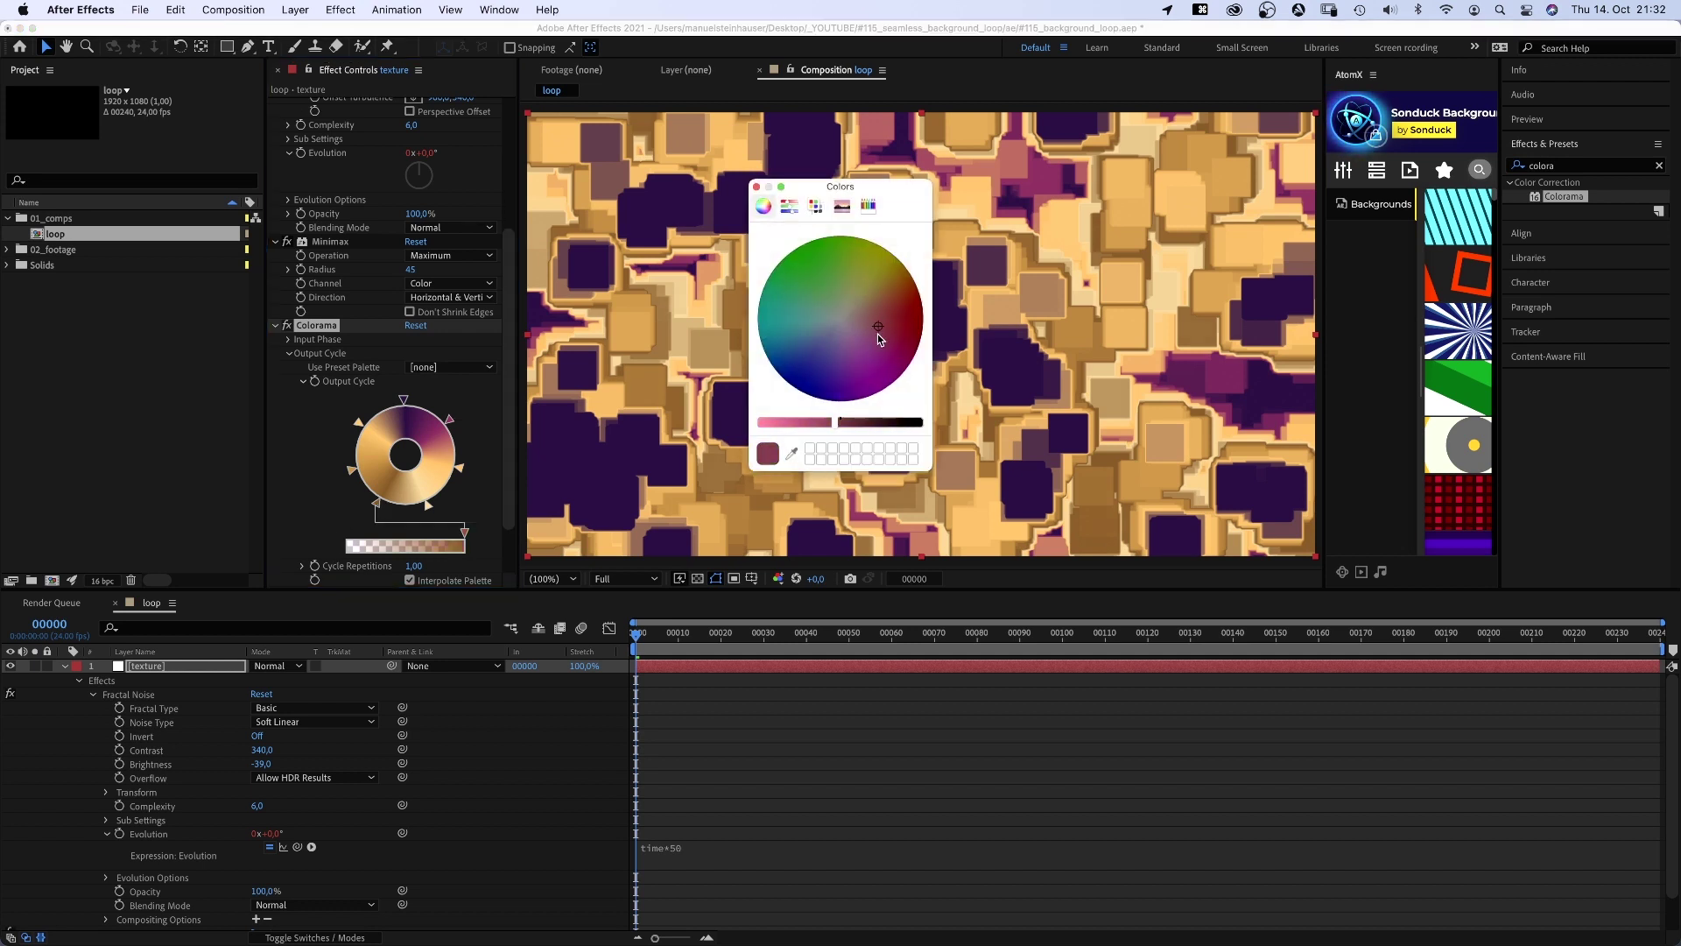
click(752, 186)
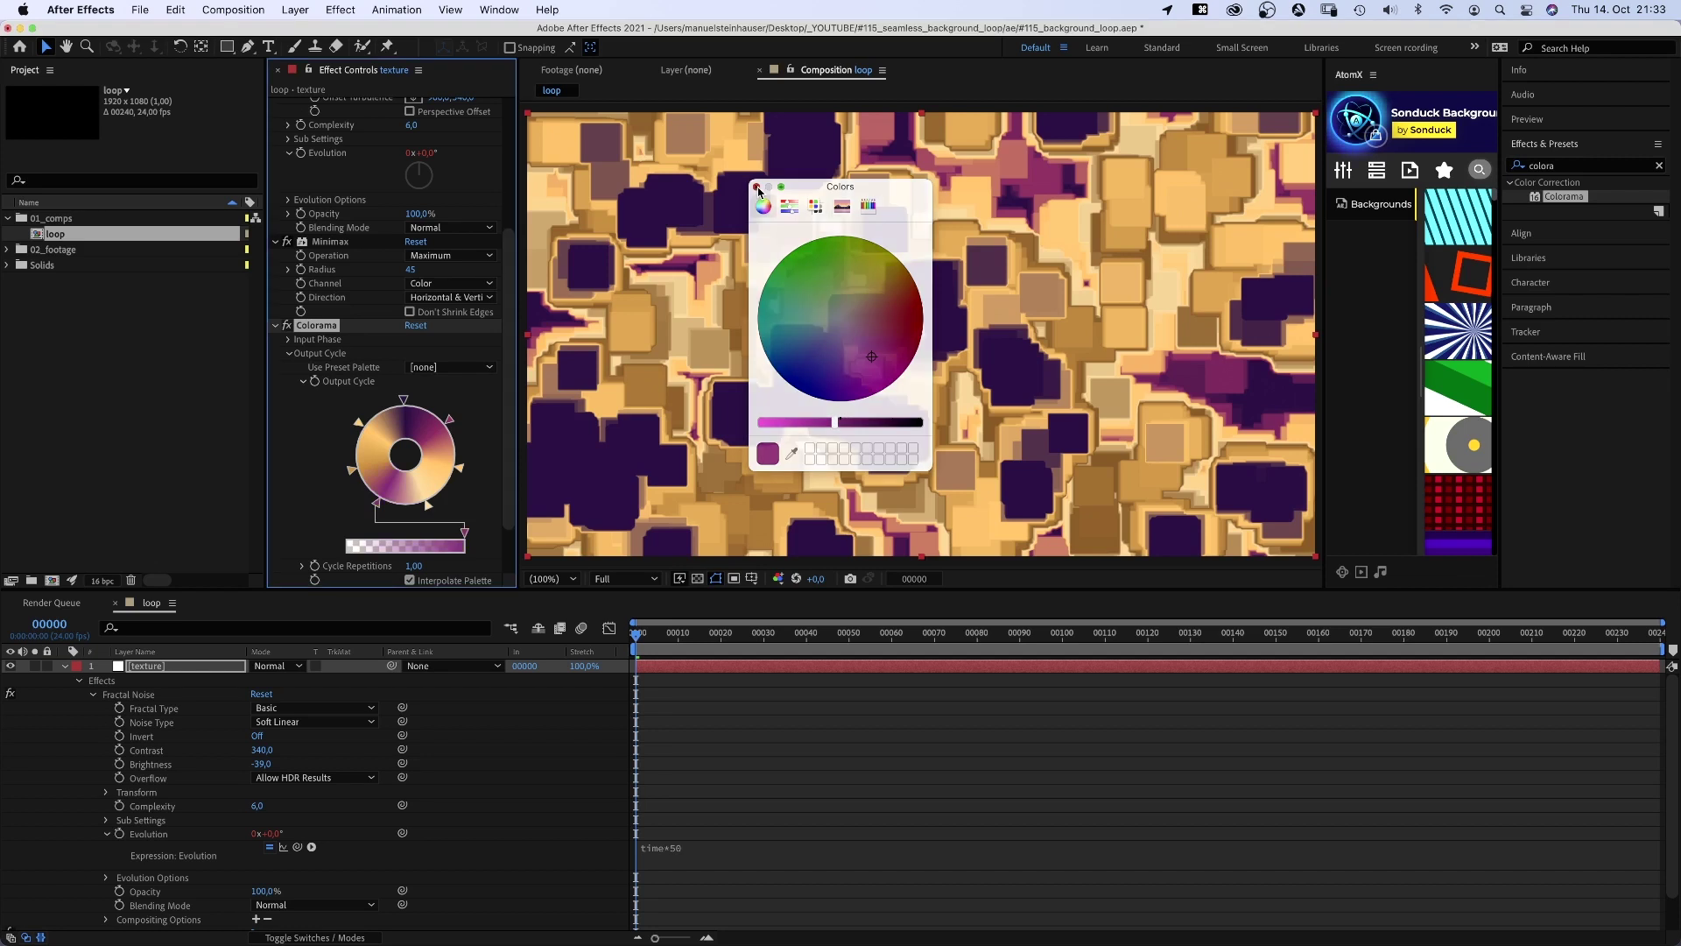
double_click(352, 476)
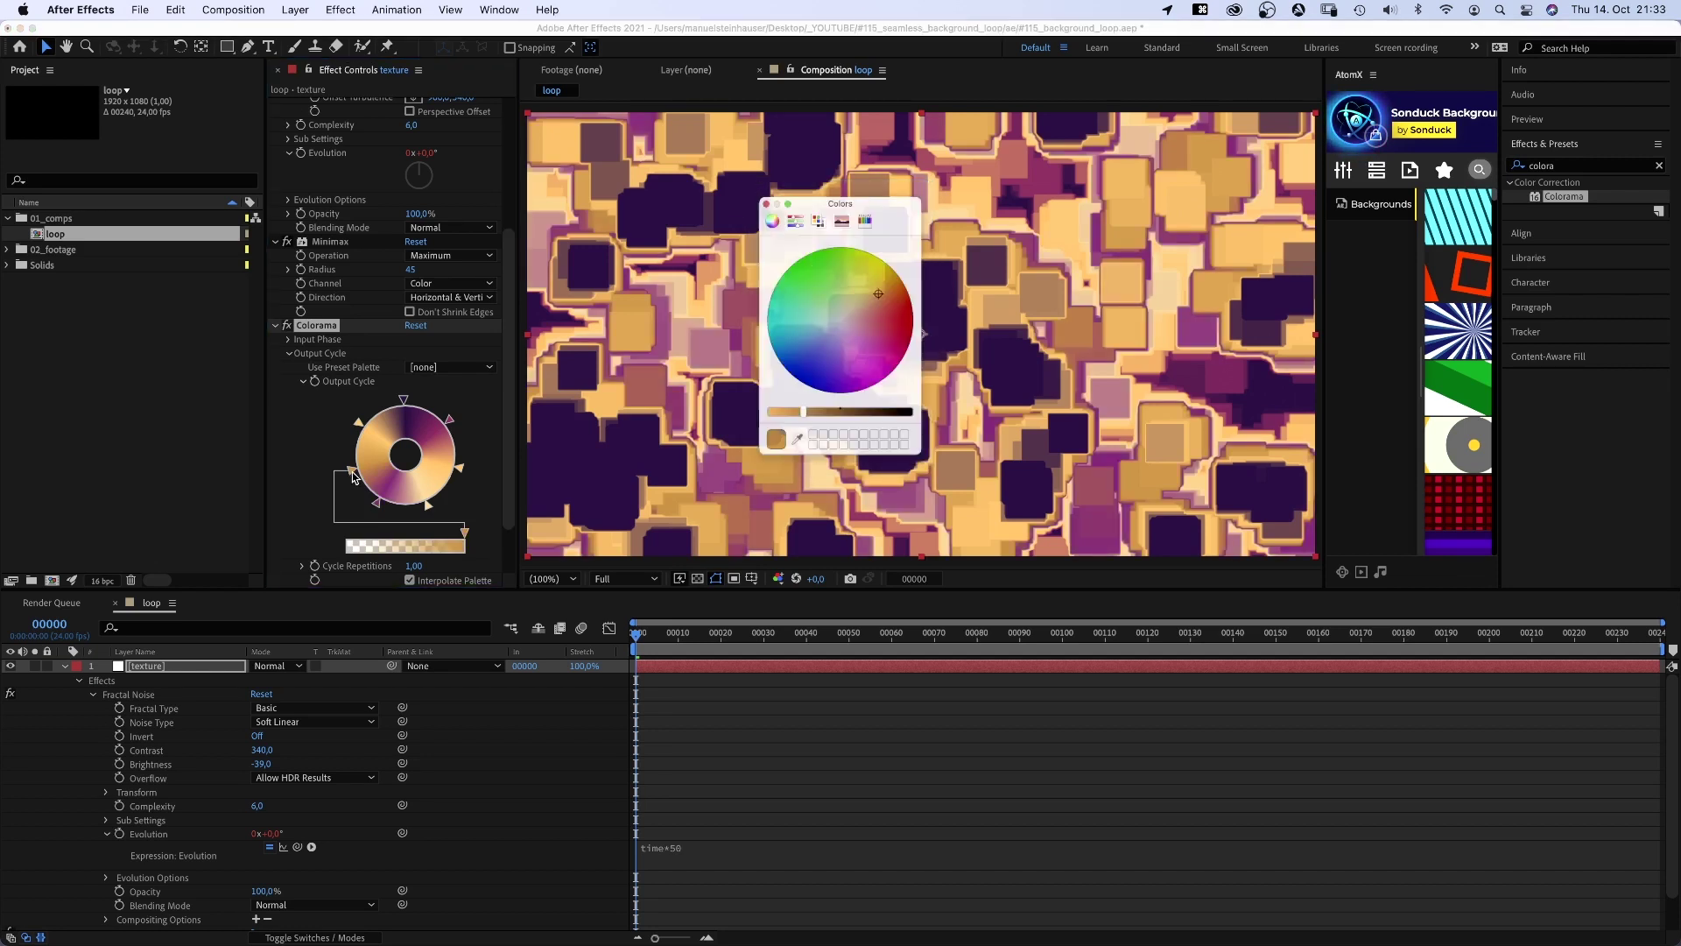
click(874, 335)
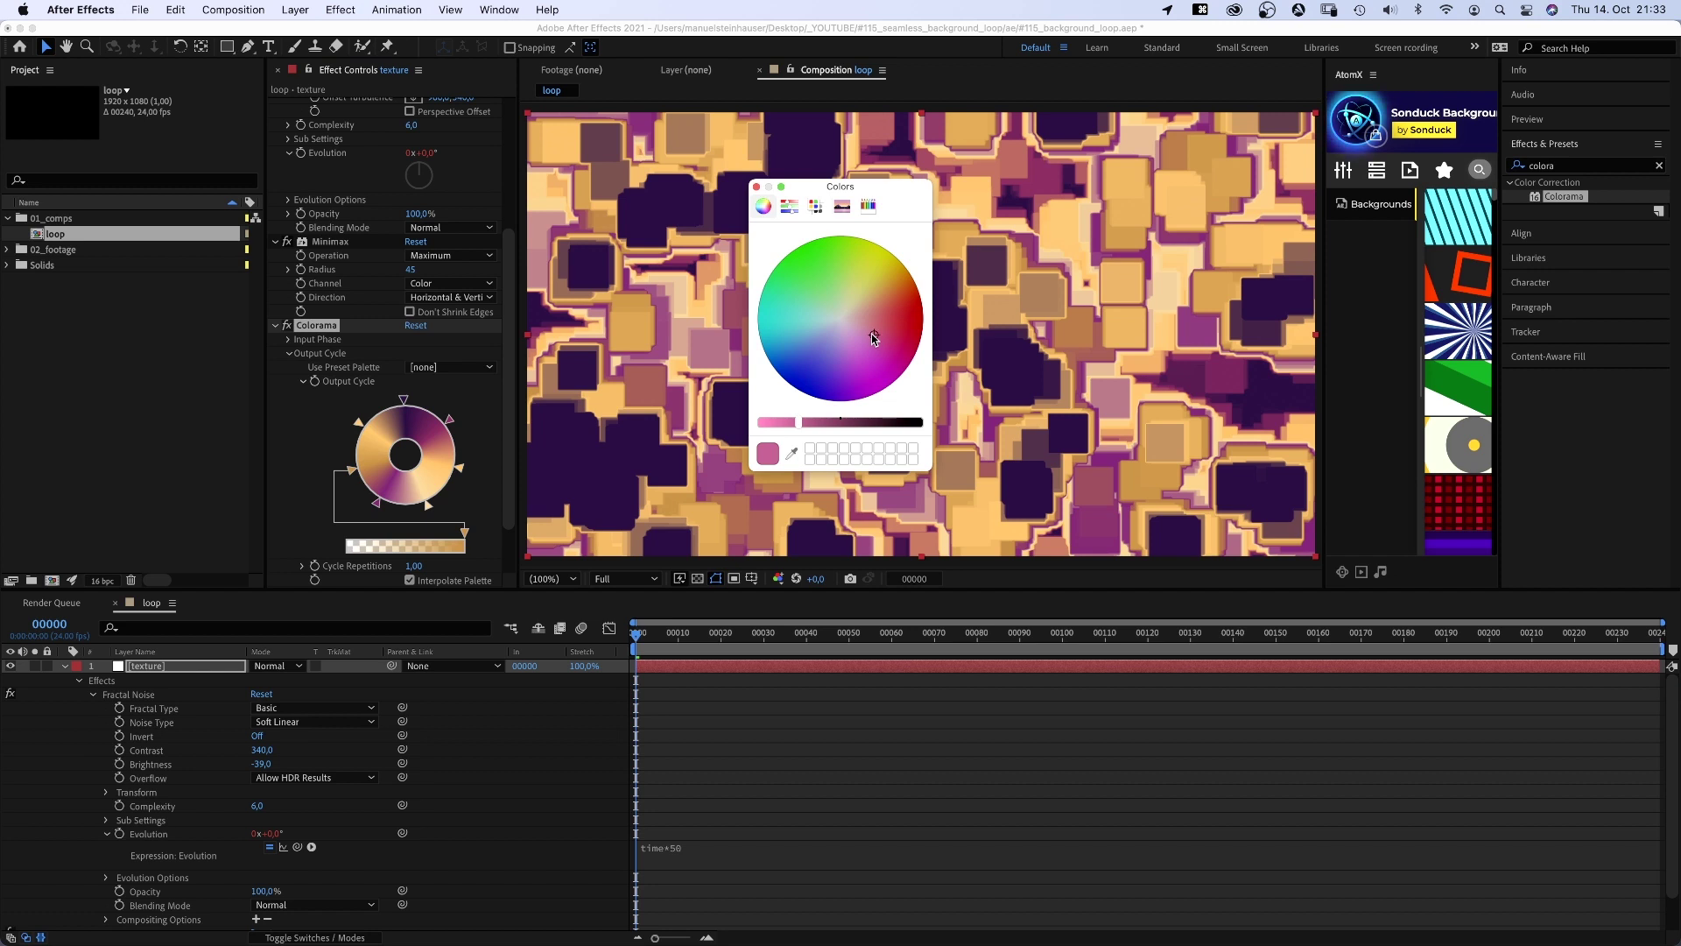
click(757, 188)
key(KP_0)
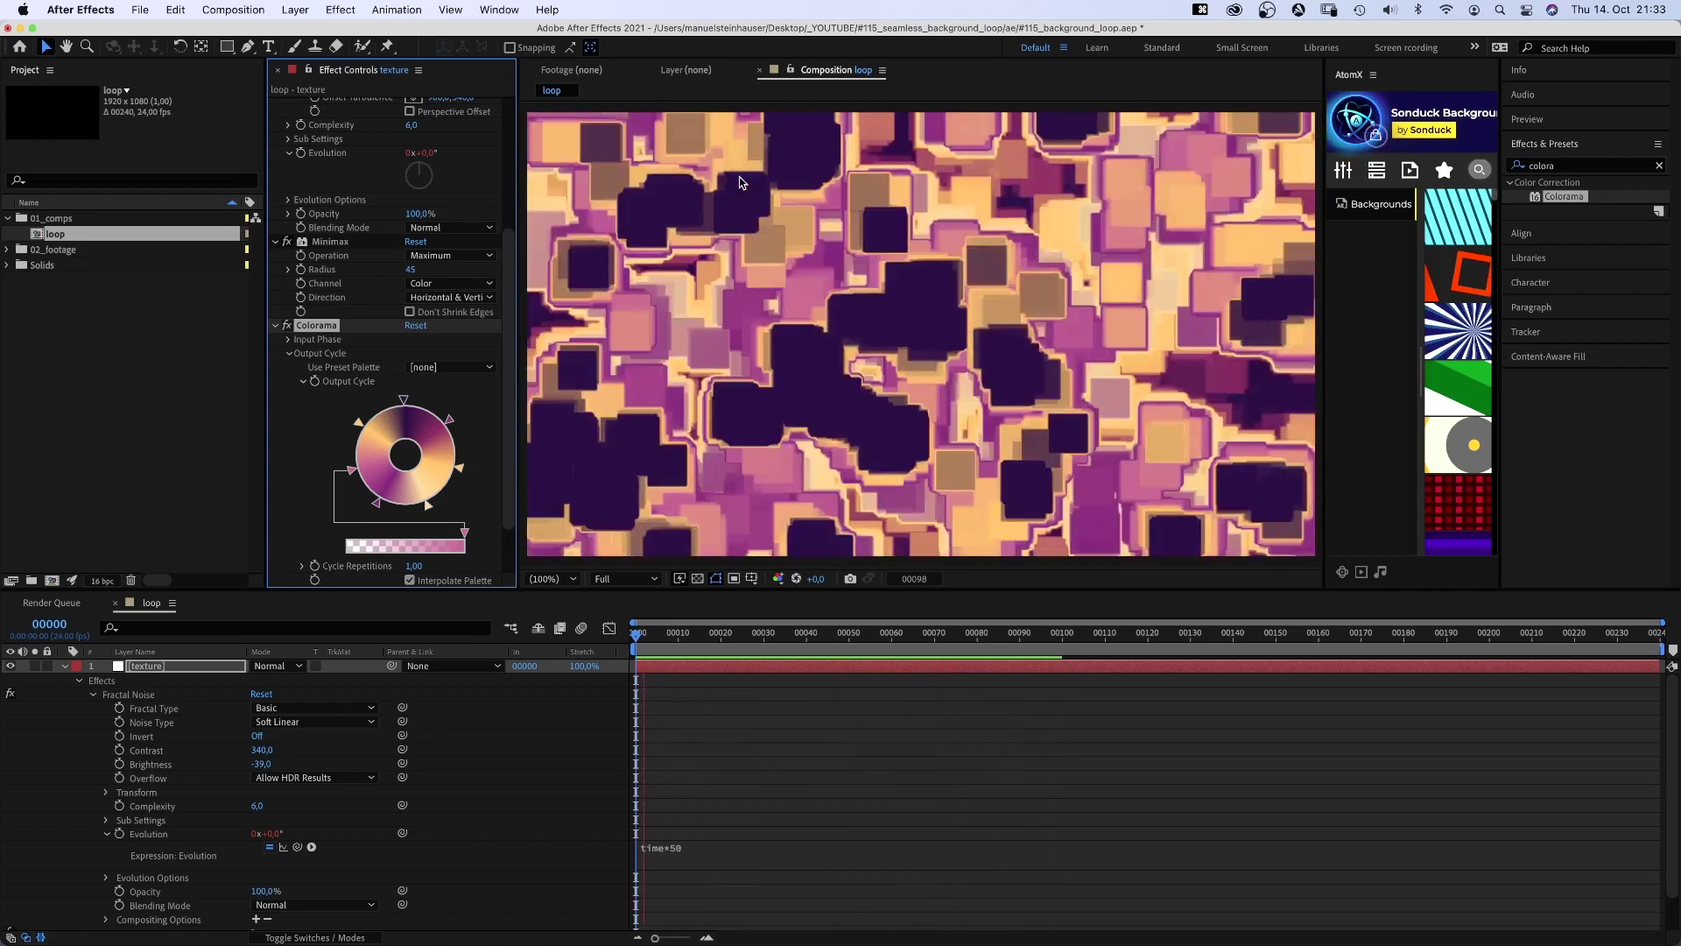
- Apply the yellow-red swirl Gradient 2 background from the Sonduck Background Pack
key(KP_0)
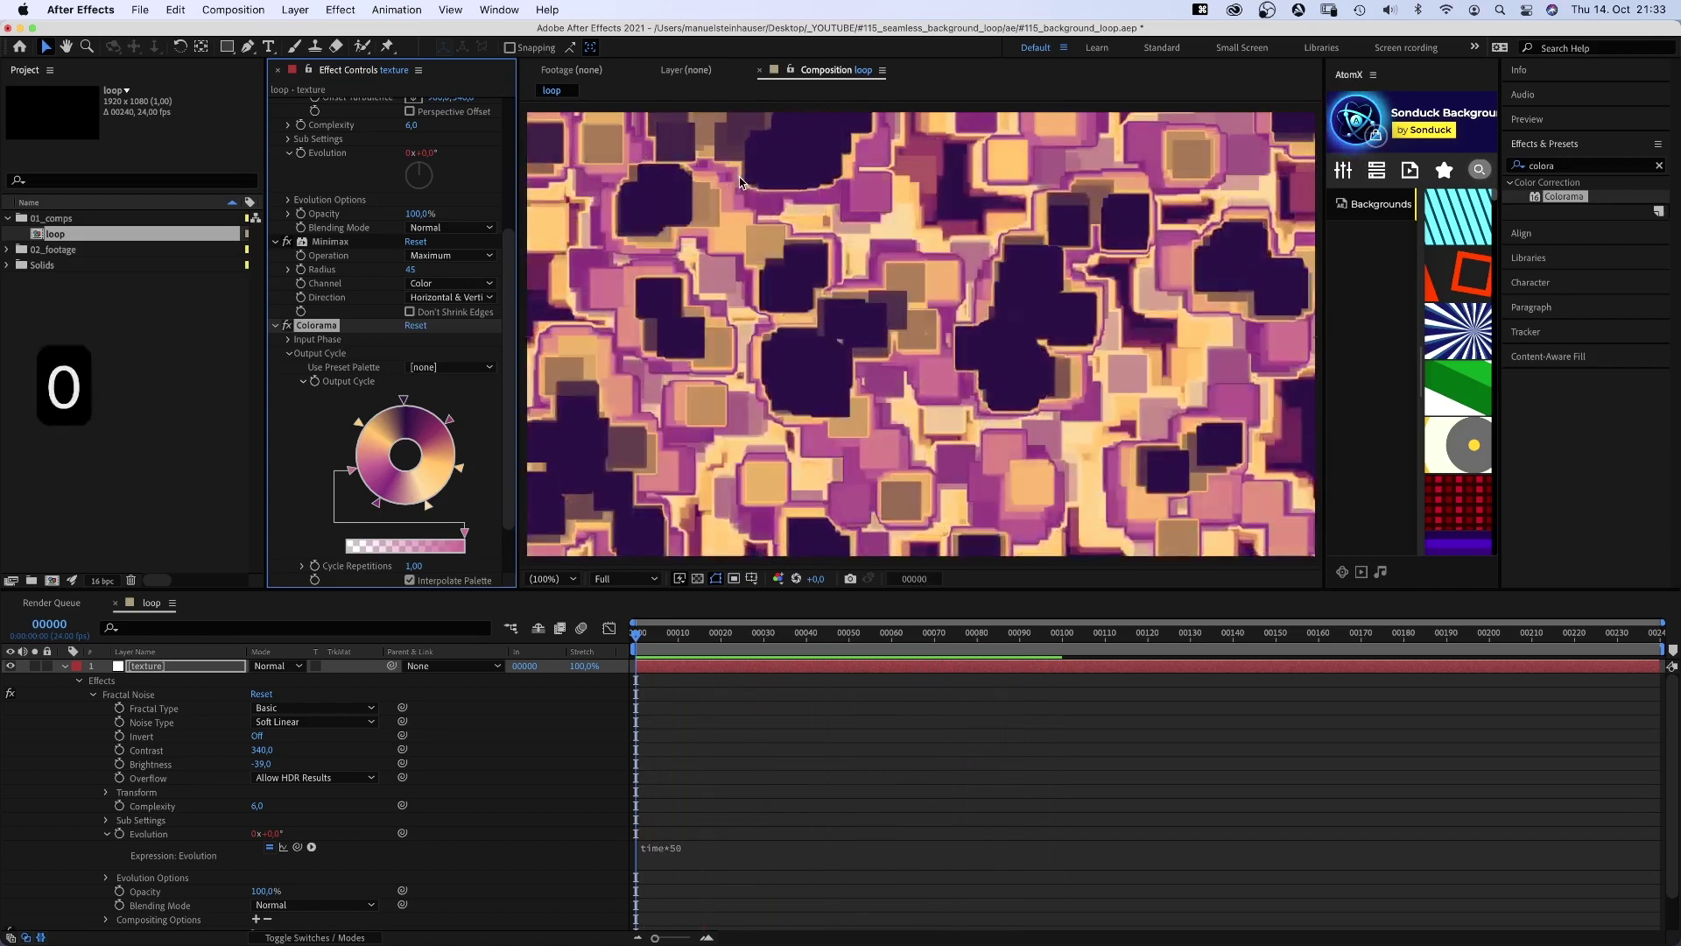
drag(1235, 303, 1041, 303)
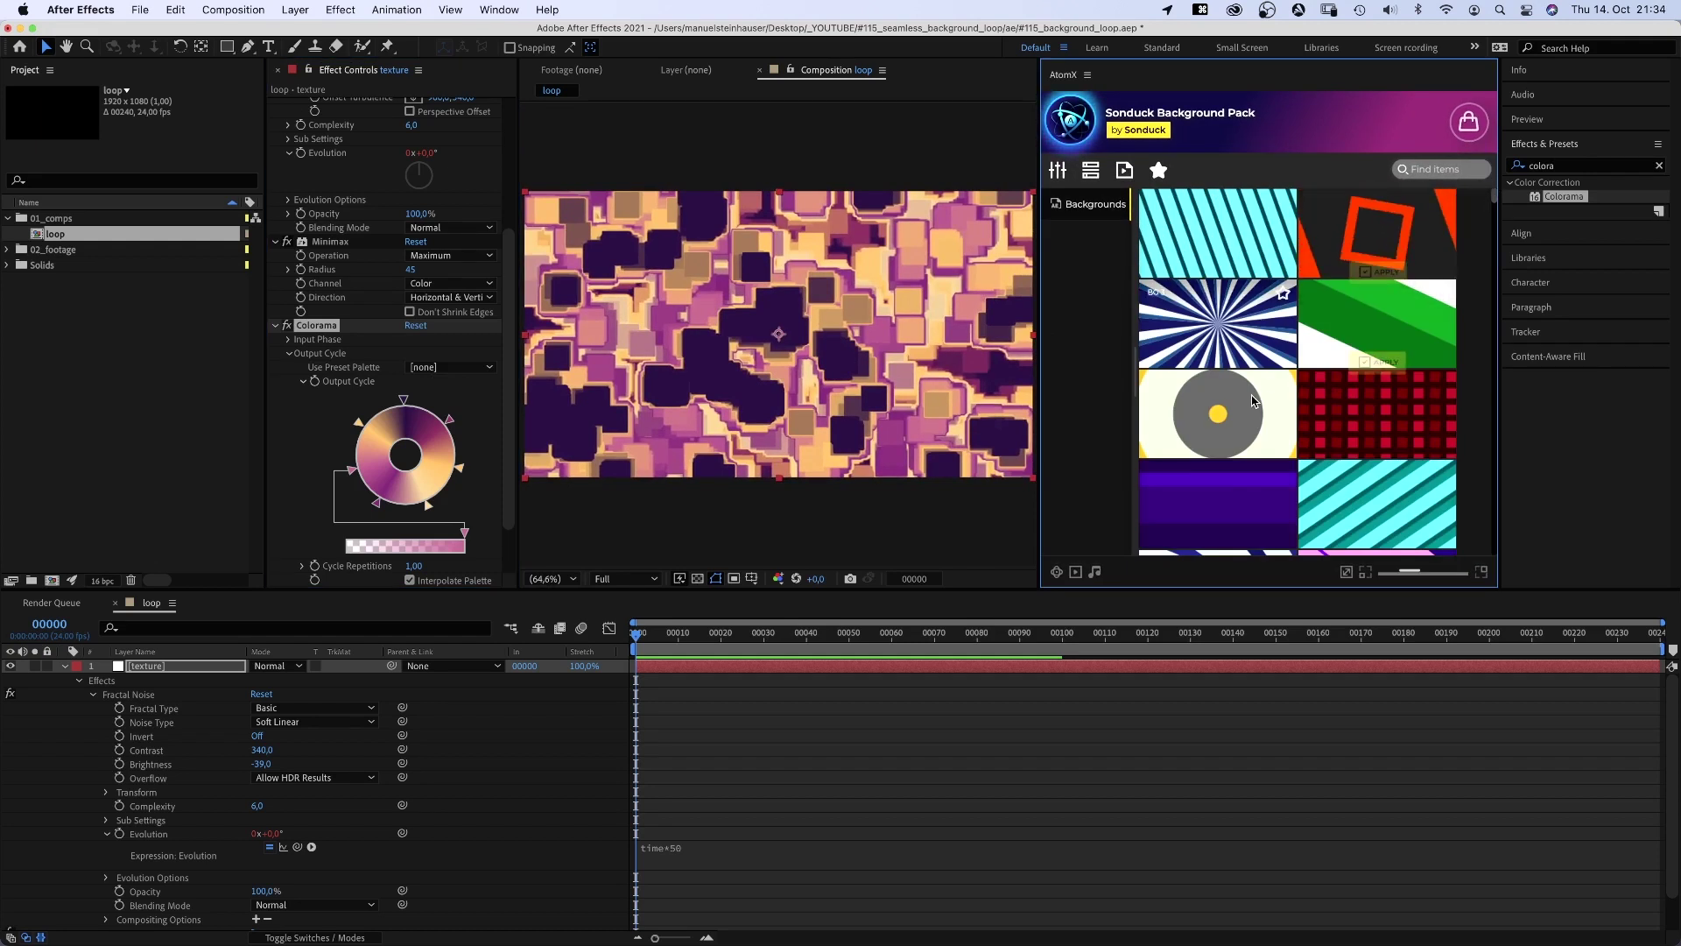
drag(1476, 202, 1494, 398)
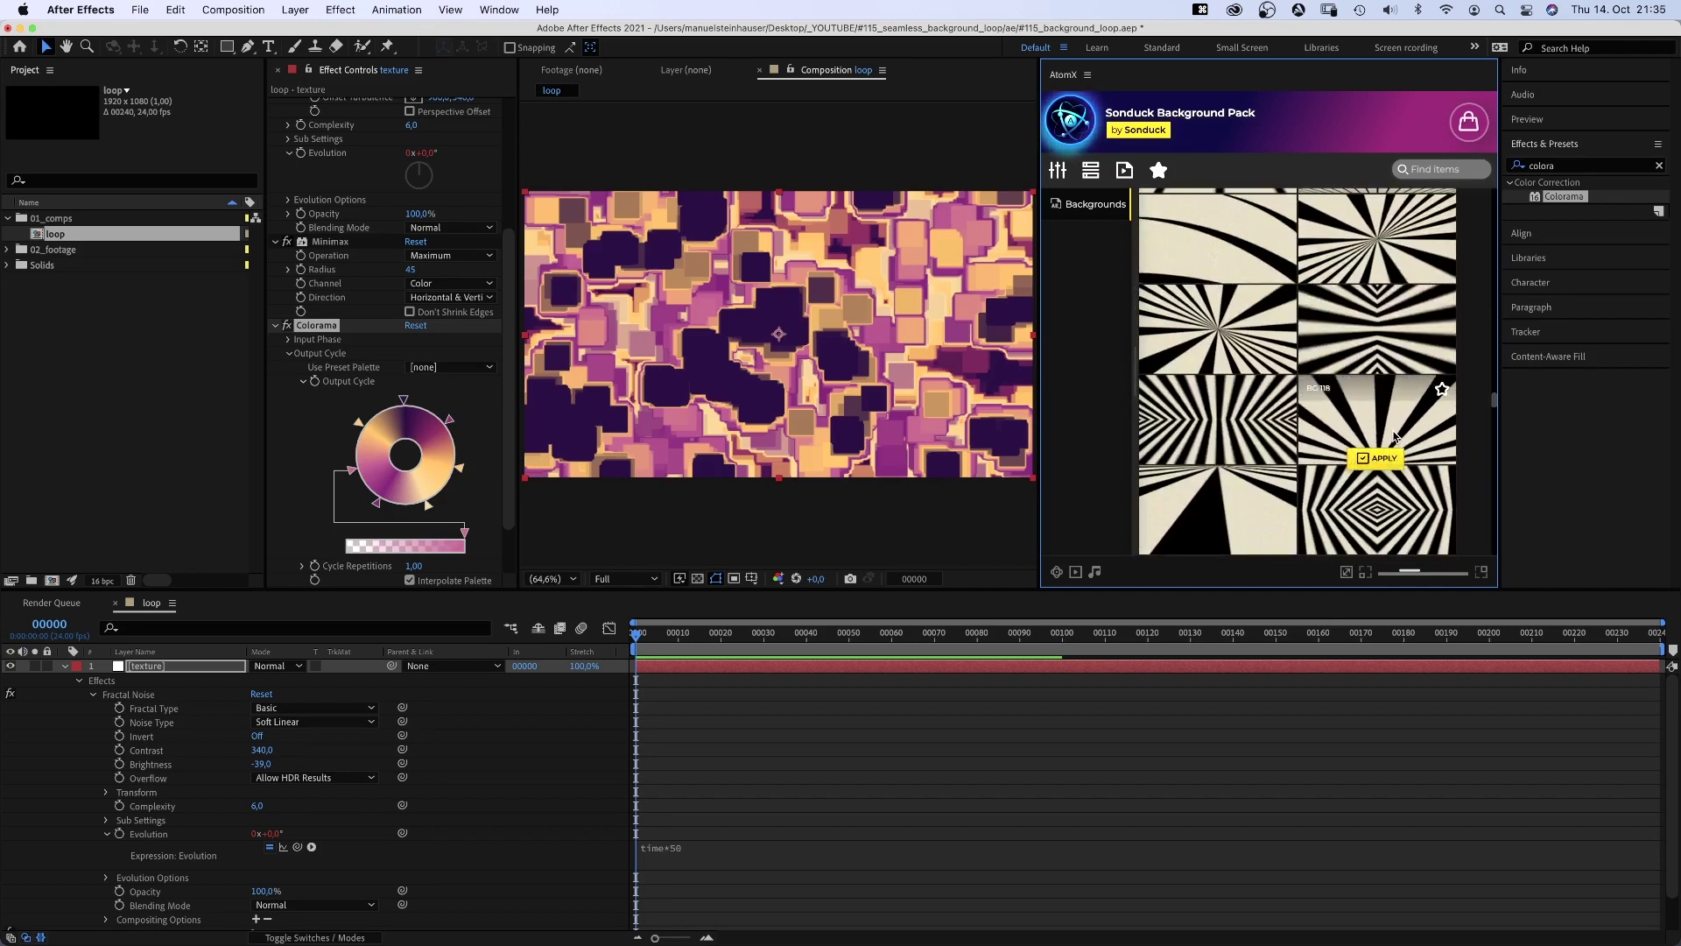
mouse_move(1218, 510)
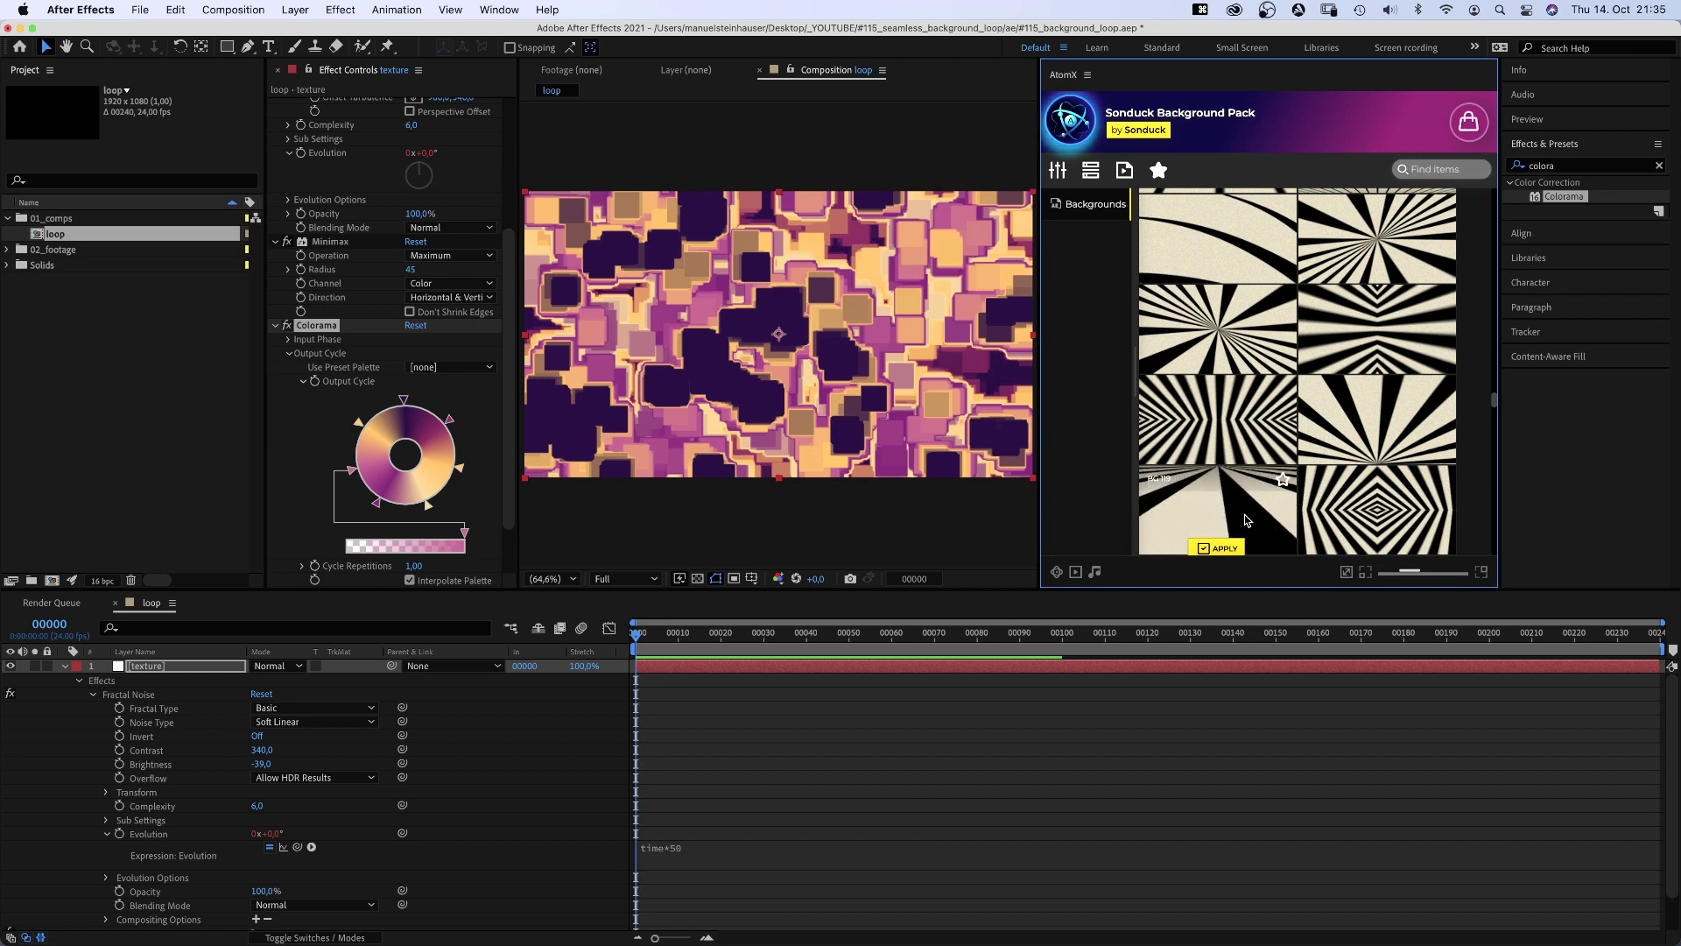
scroll(1314, 395, down, 10)
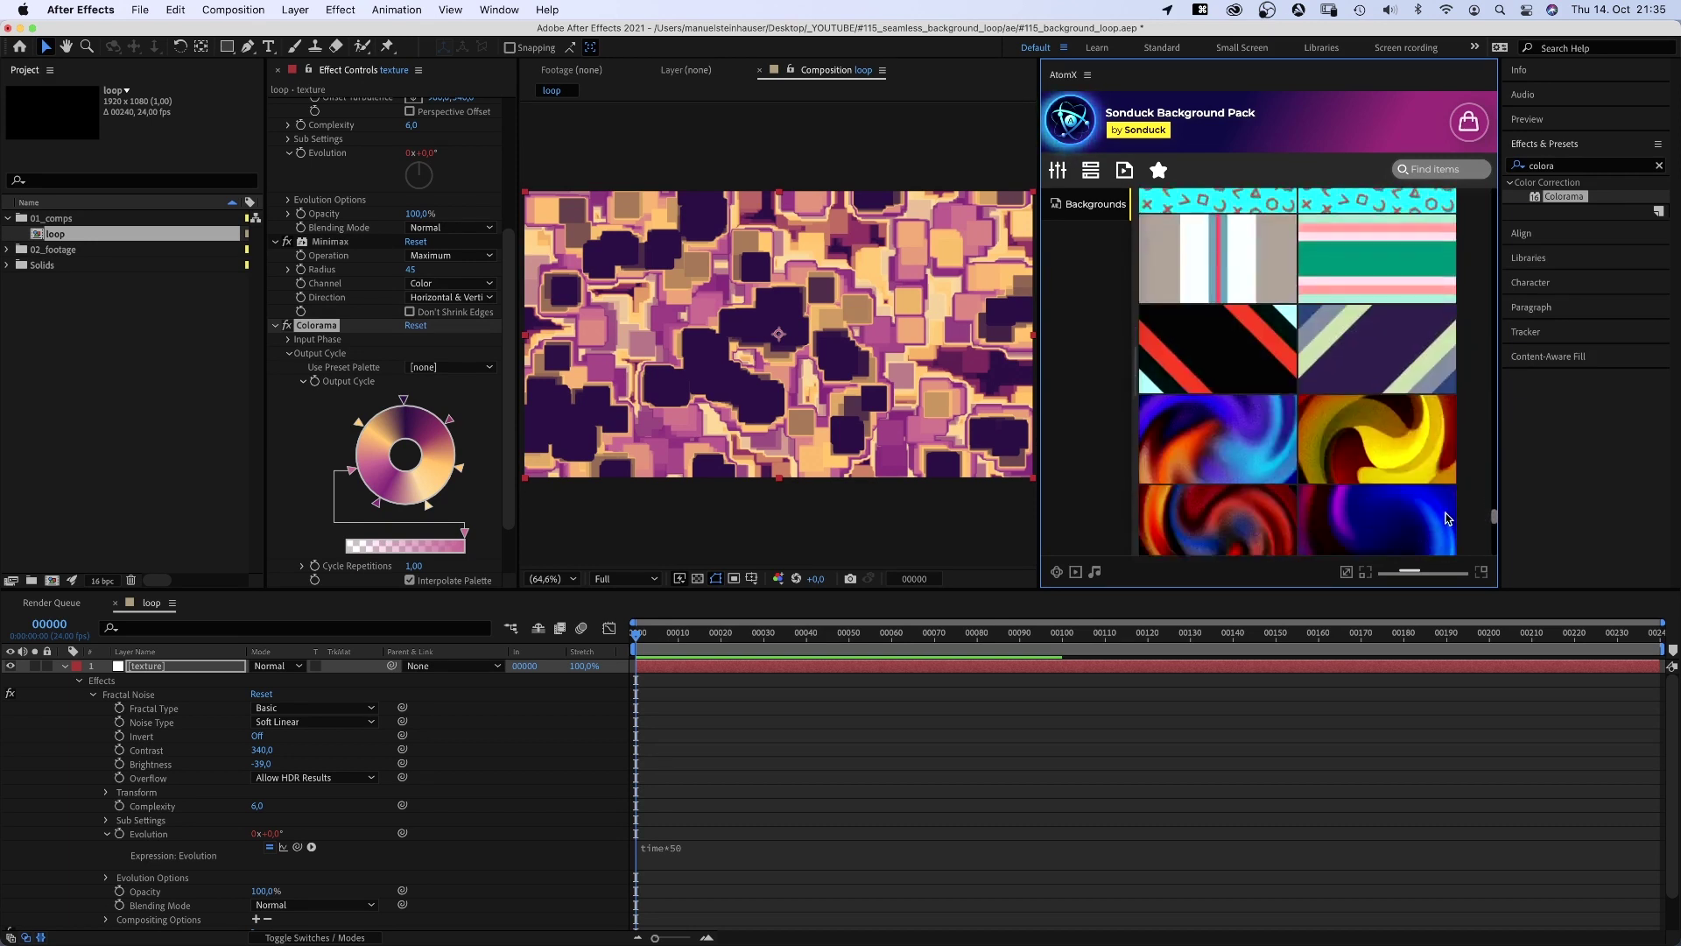
scroll(1445, 517, down, 1)
click(1373, 415)
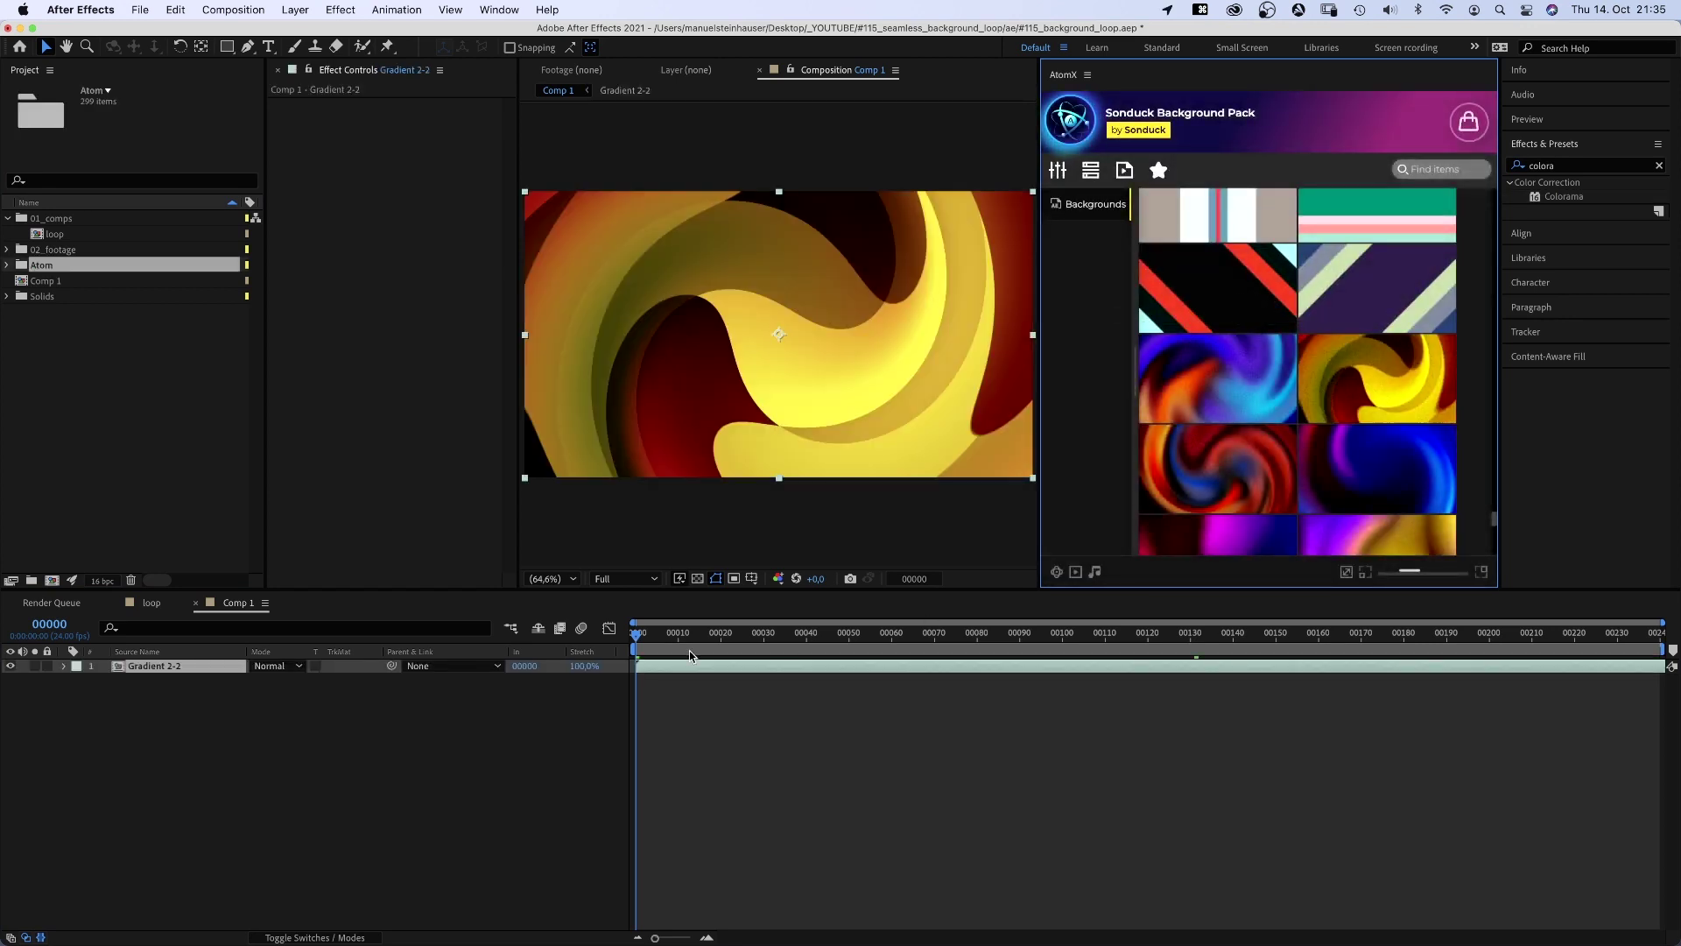
- Inside Gradient 2-2, change the Control layer's dark red Color 3 to purple
drag(690, 637, 907, 635)
double_click(143, 665)
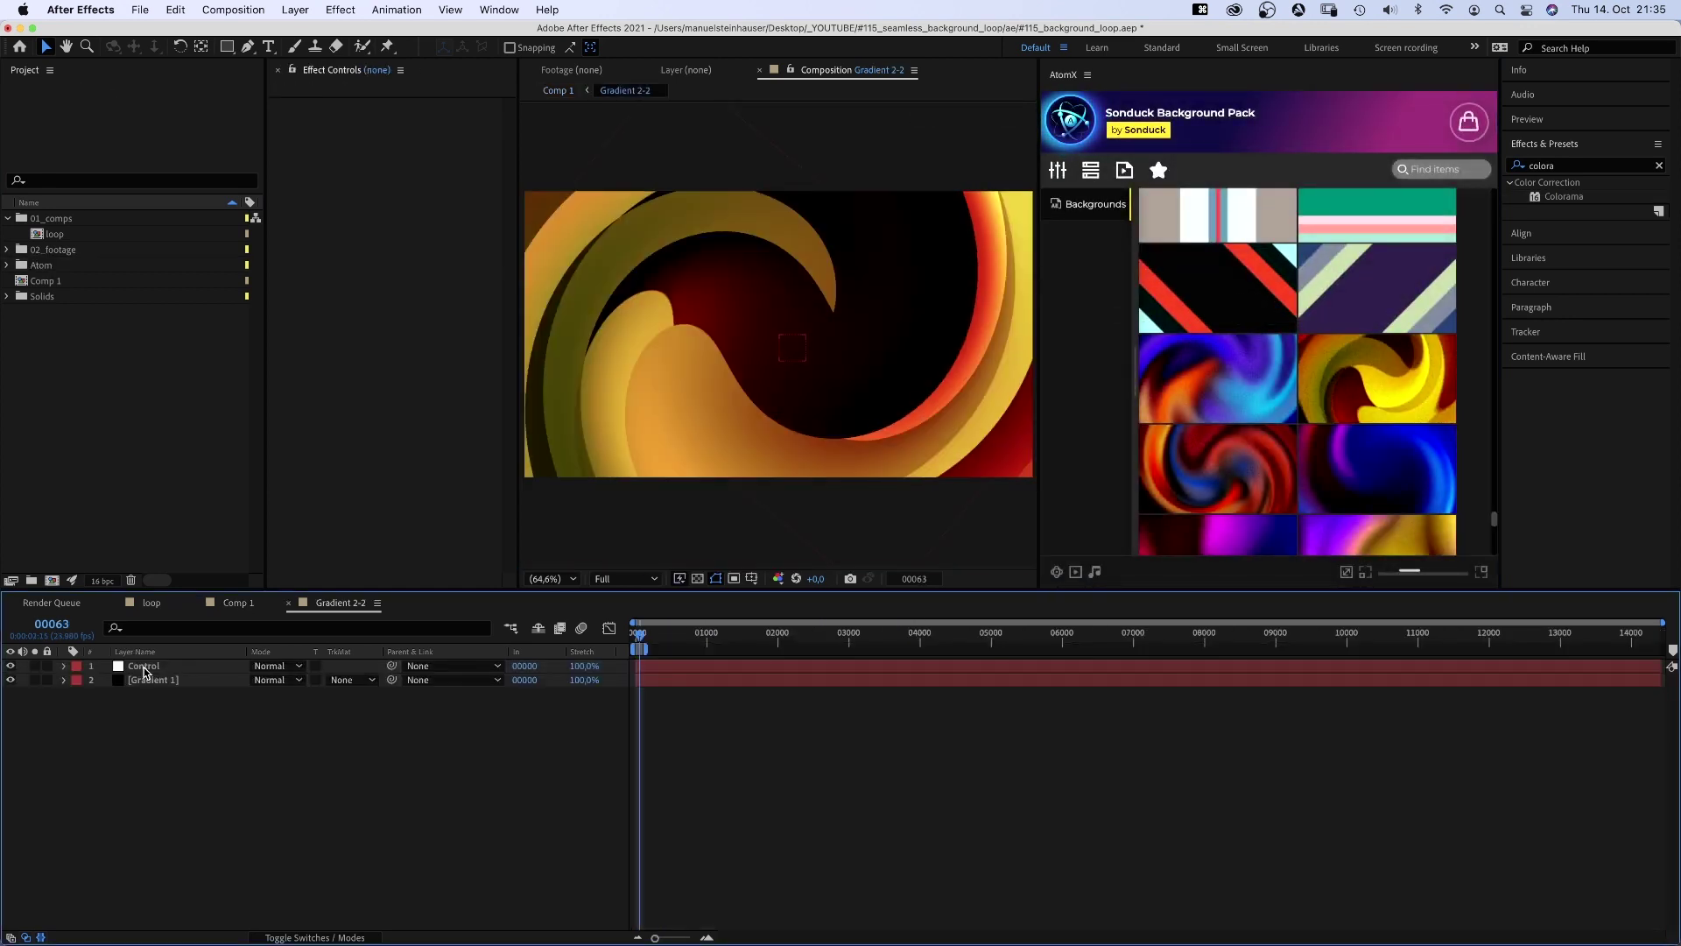
click(145, 666)
click(414, 173)
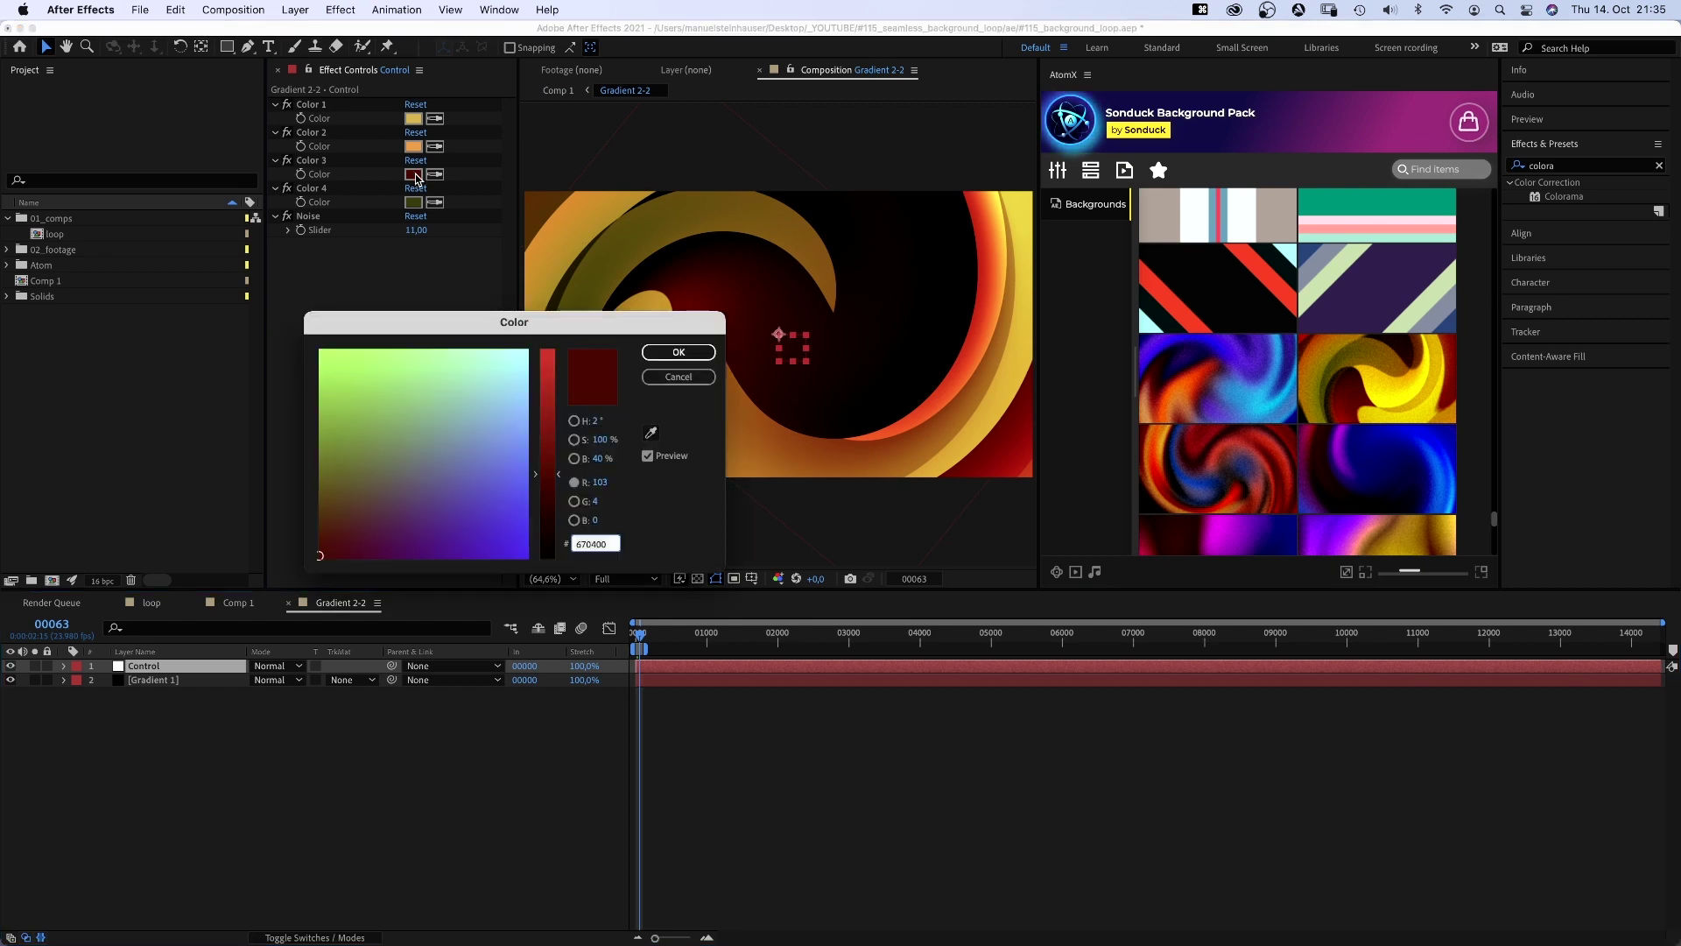
click(548, 526)
click(422, 534)
- Set Color 4 to blue and view the recoloured swirl enlarged in Comp 1
click(679, 352)
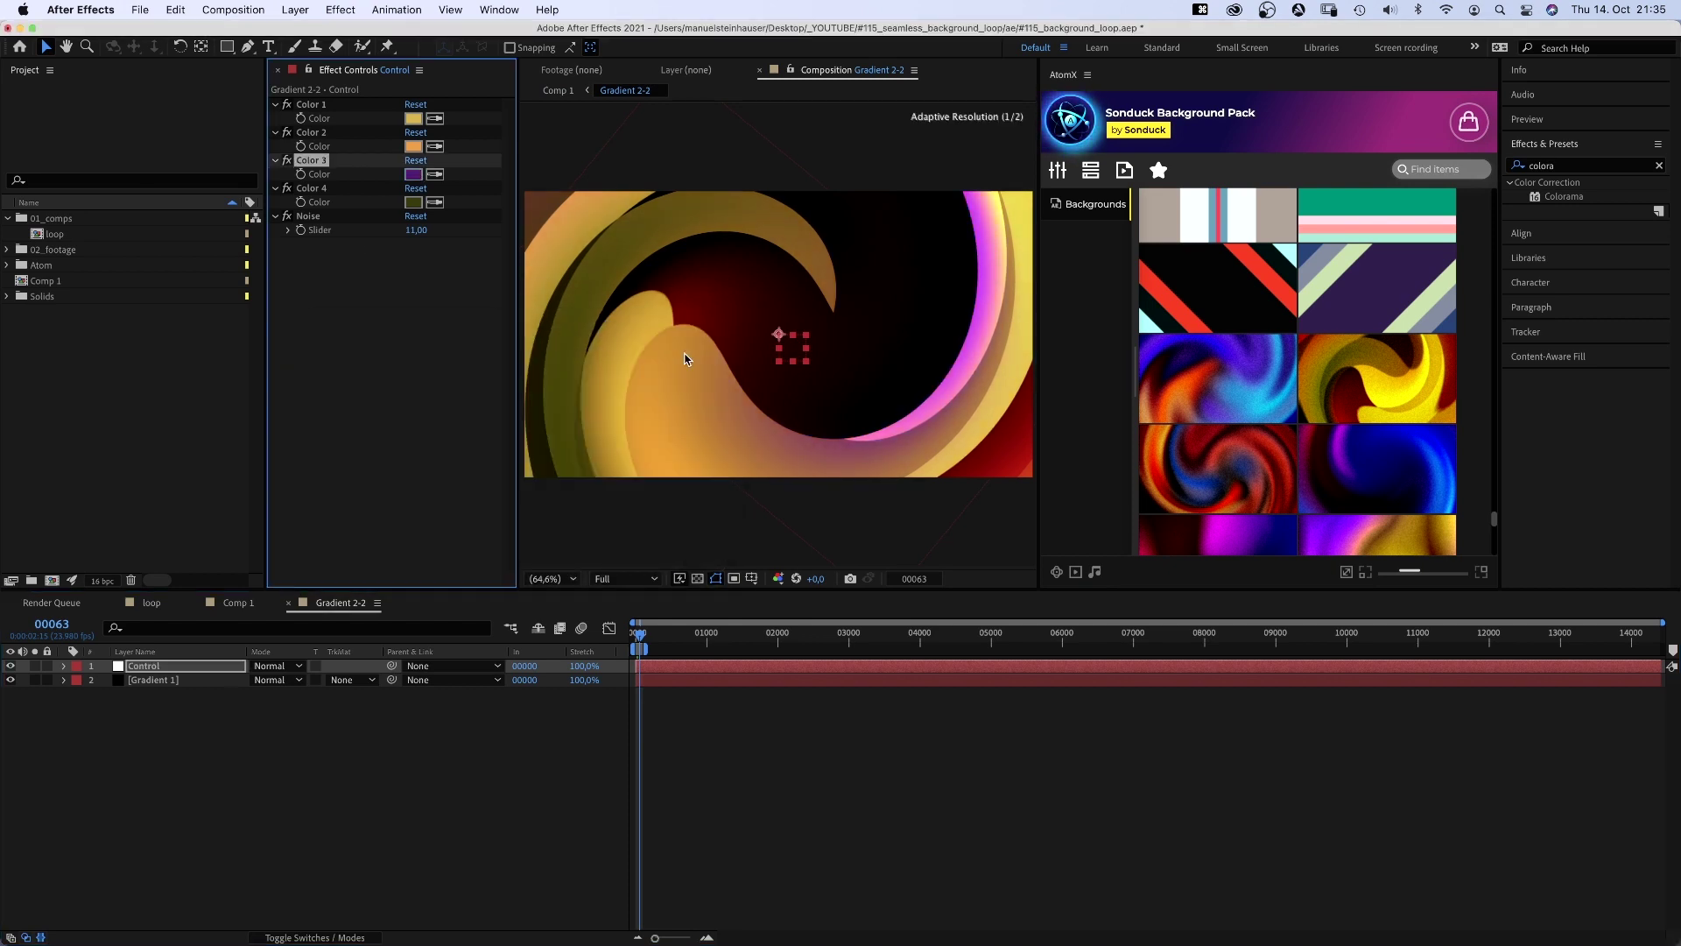
click(414, 201)
click(399, 519)
drag(400, 519, 449, 511)
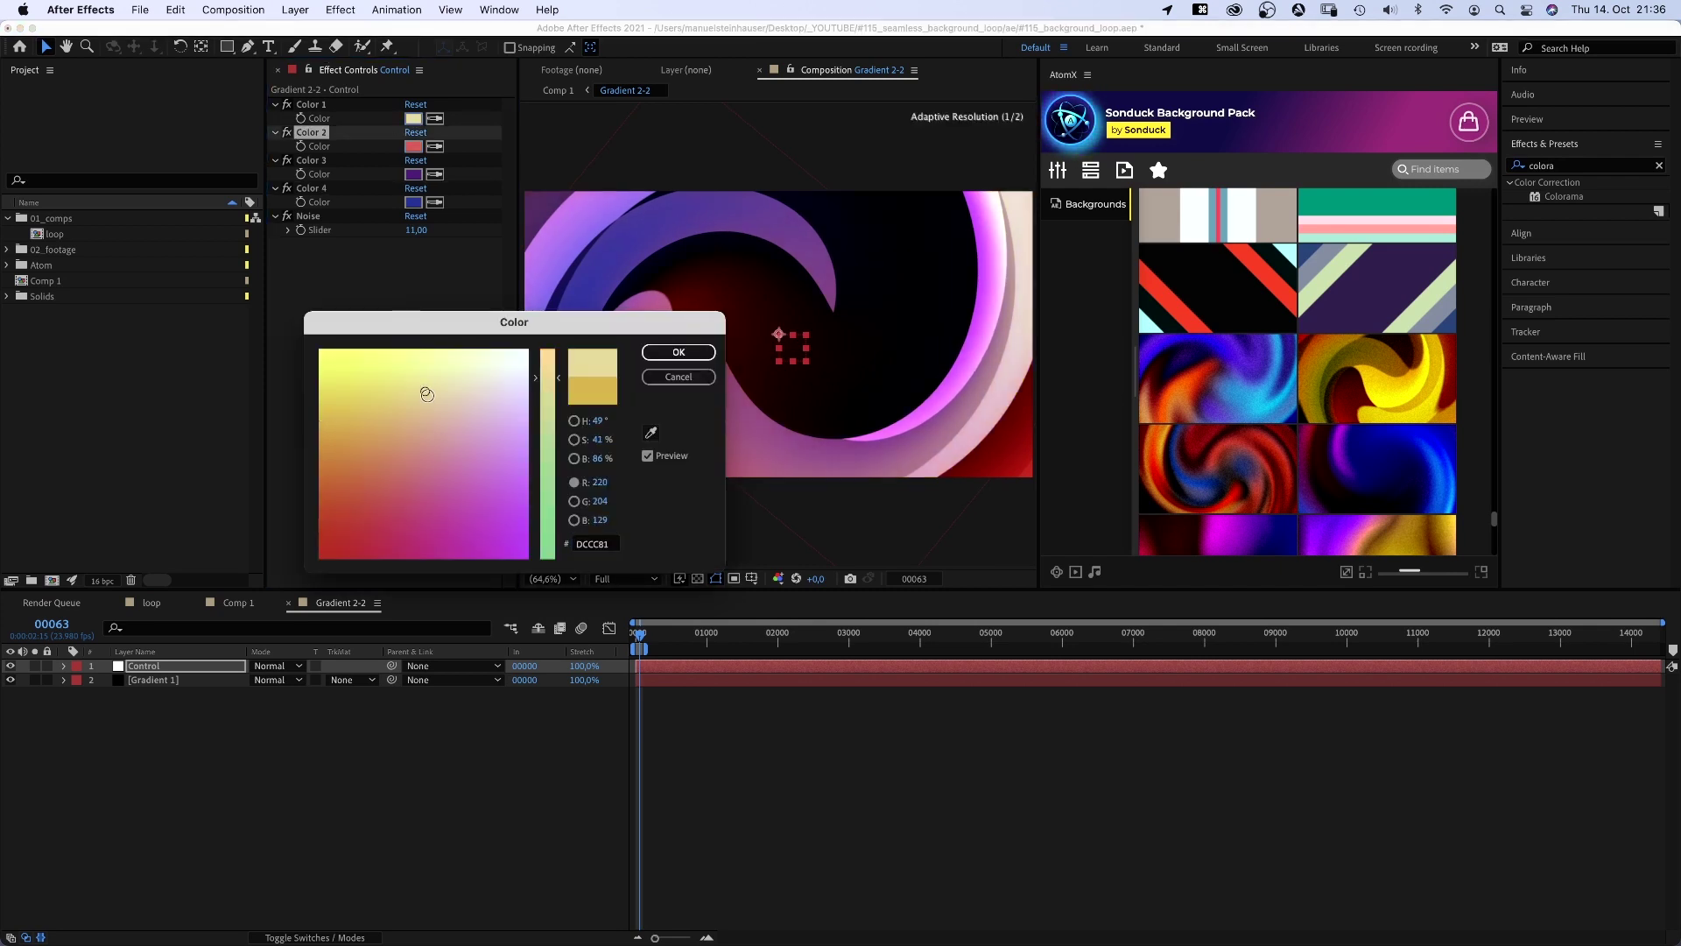
click(674, 356)
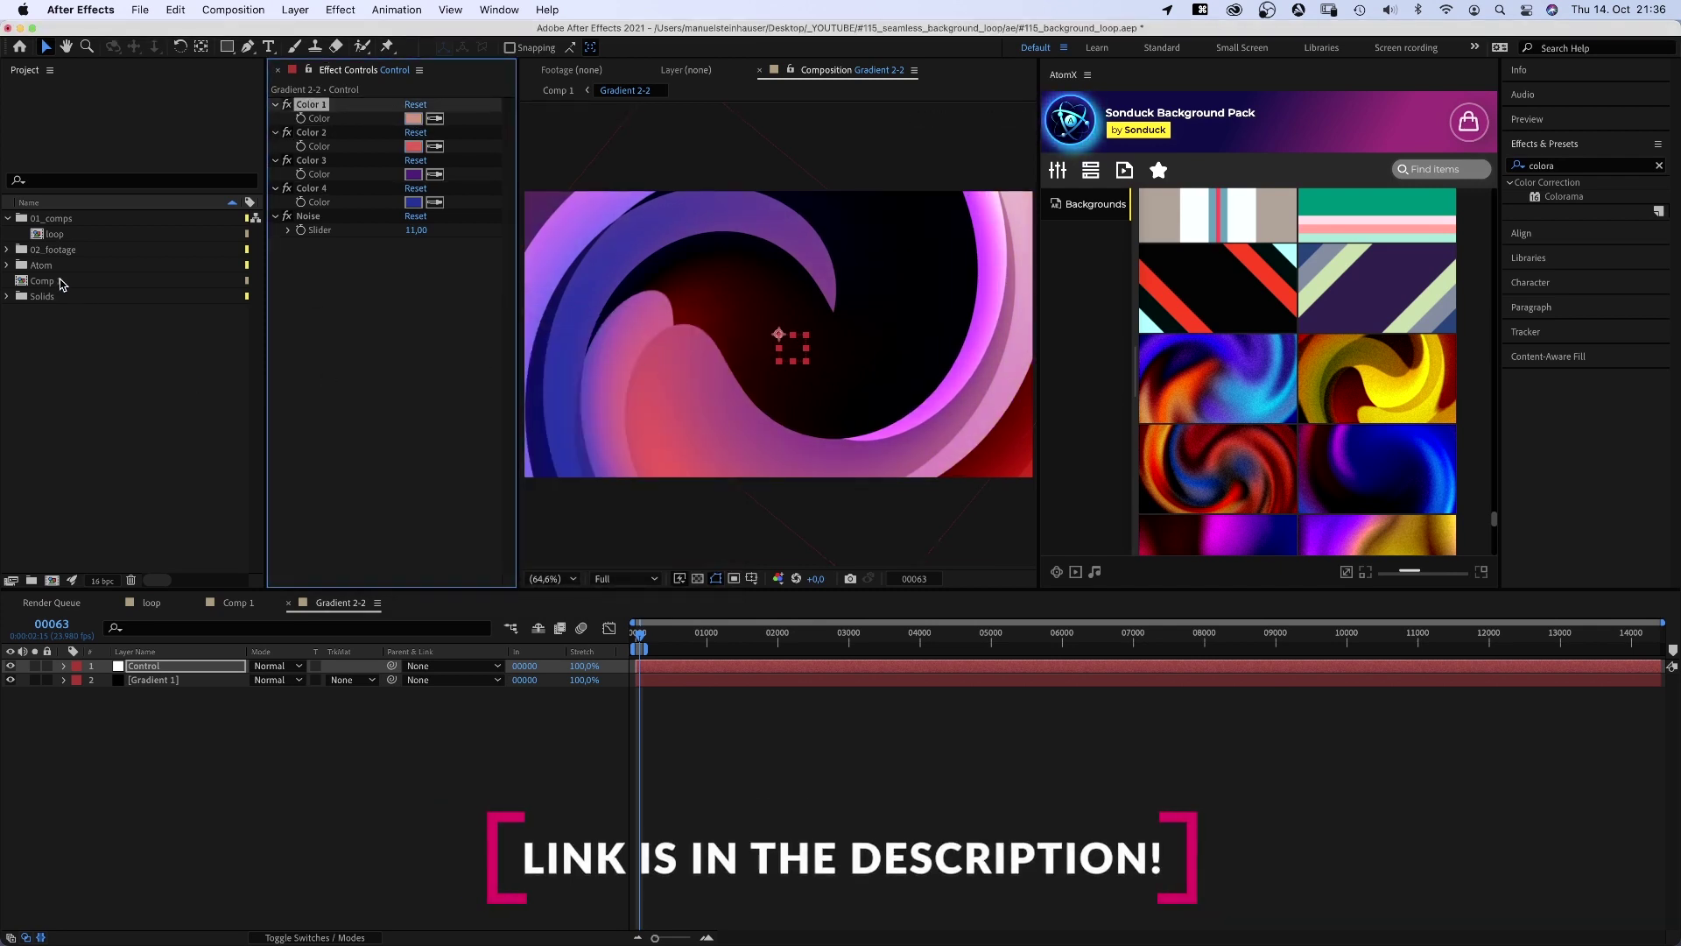
double_click(58, 278)
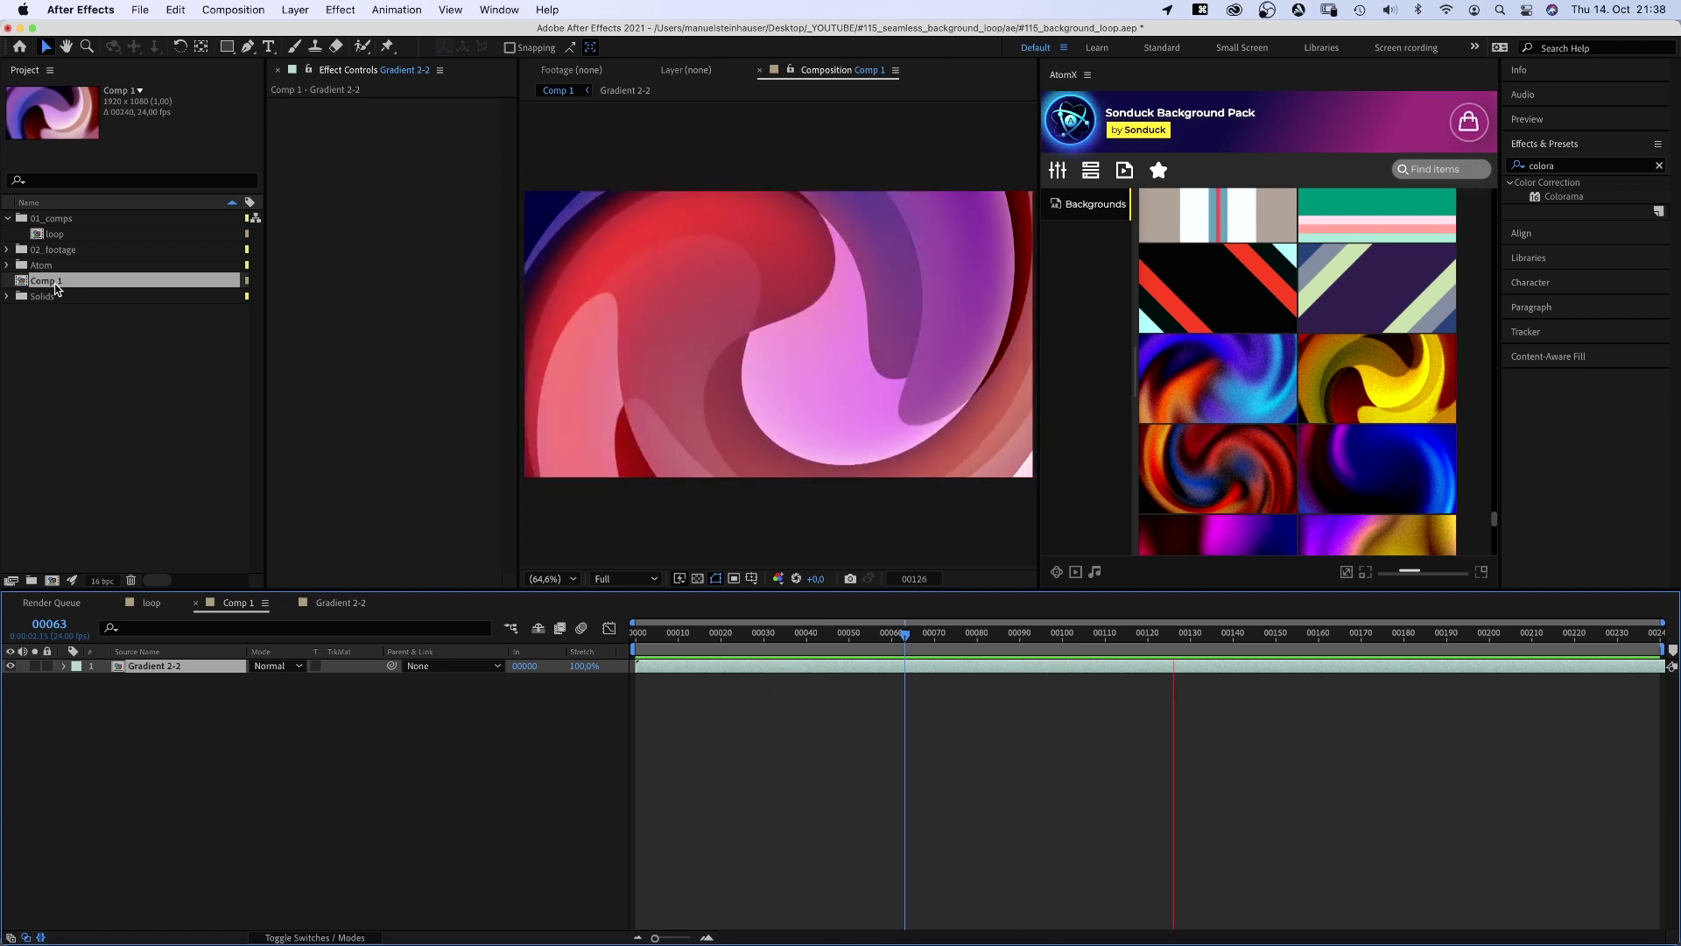
drag(1038, 347, 1314, 338)
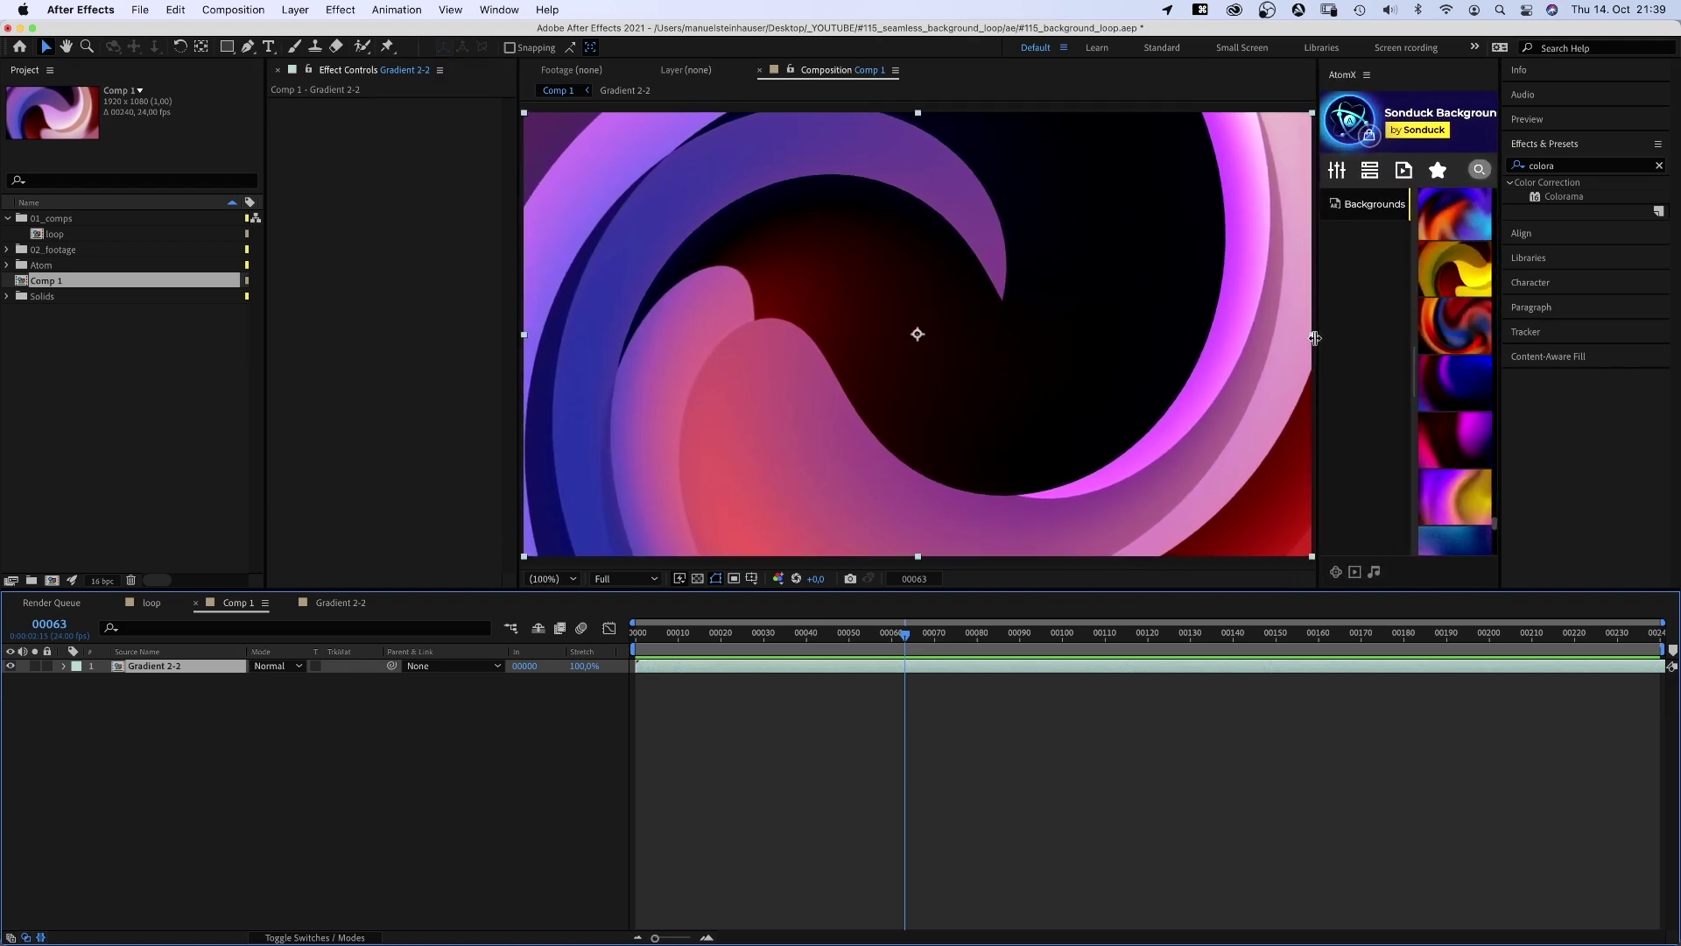
- In loop, add CC Ball Action with Grid Spacing 28 and Ball Size 41, then preview
double_click(56, 234)
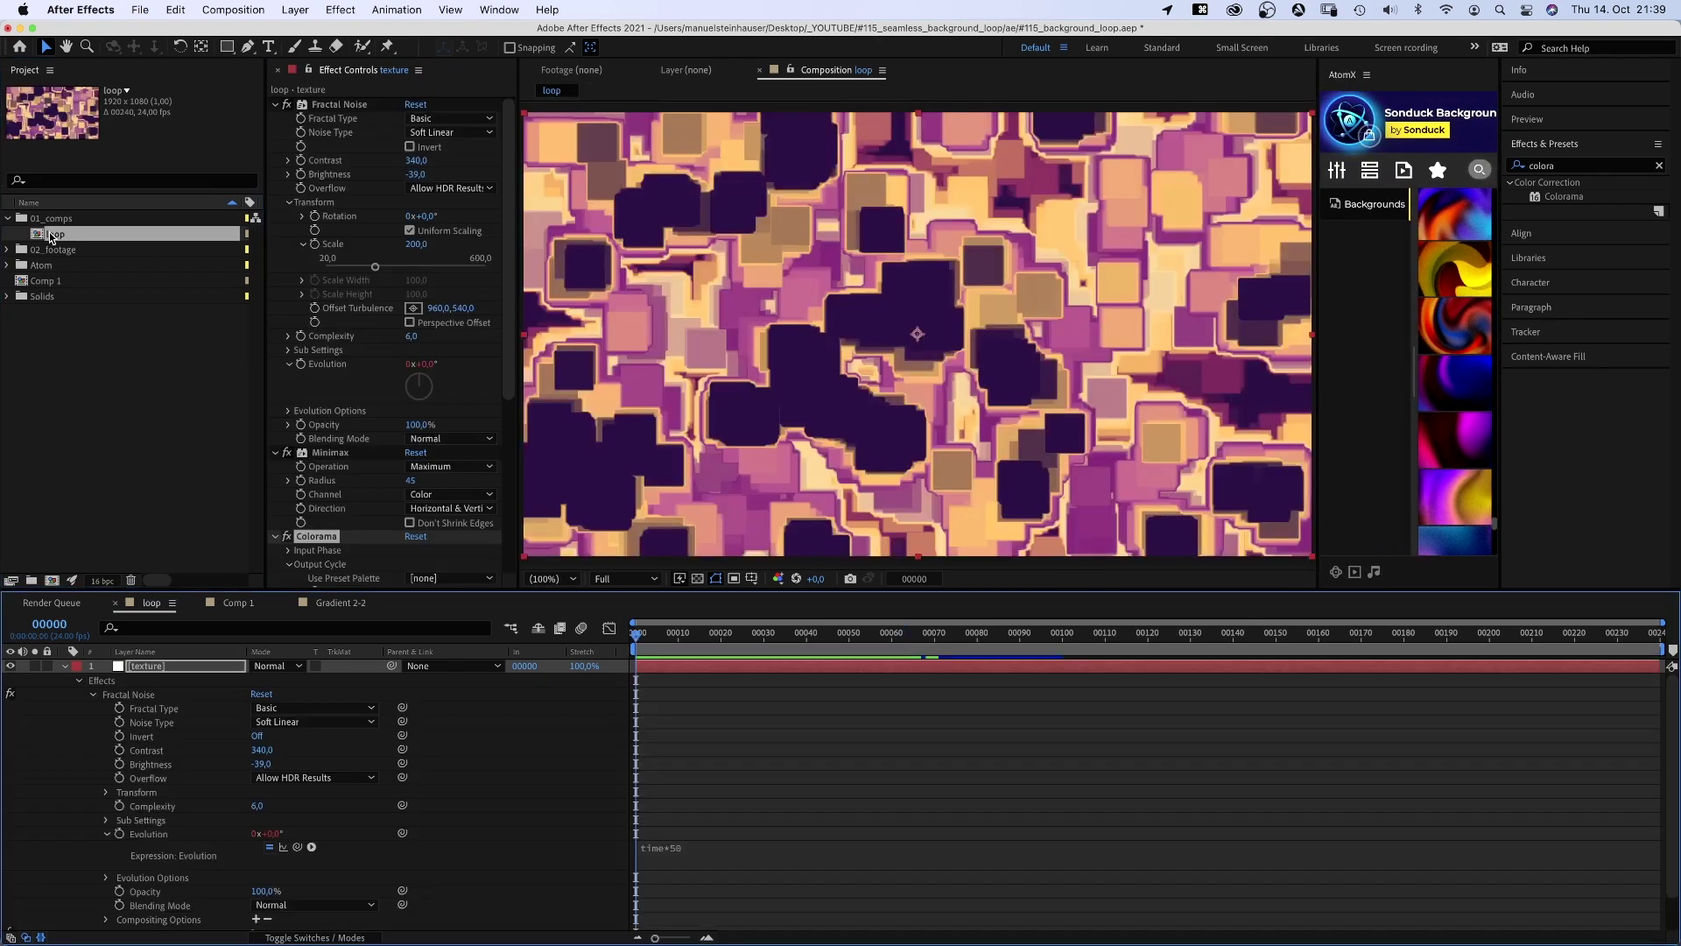
click(1556, 164)
text(cc ba)
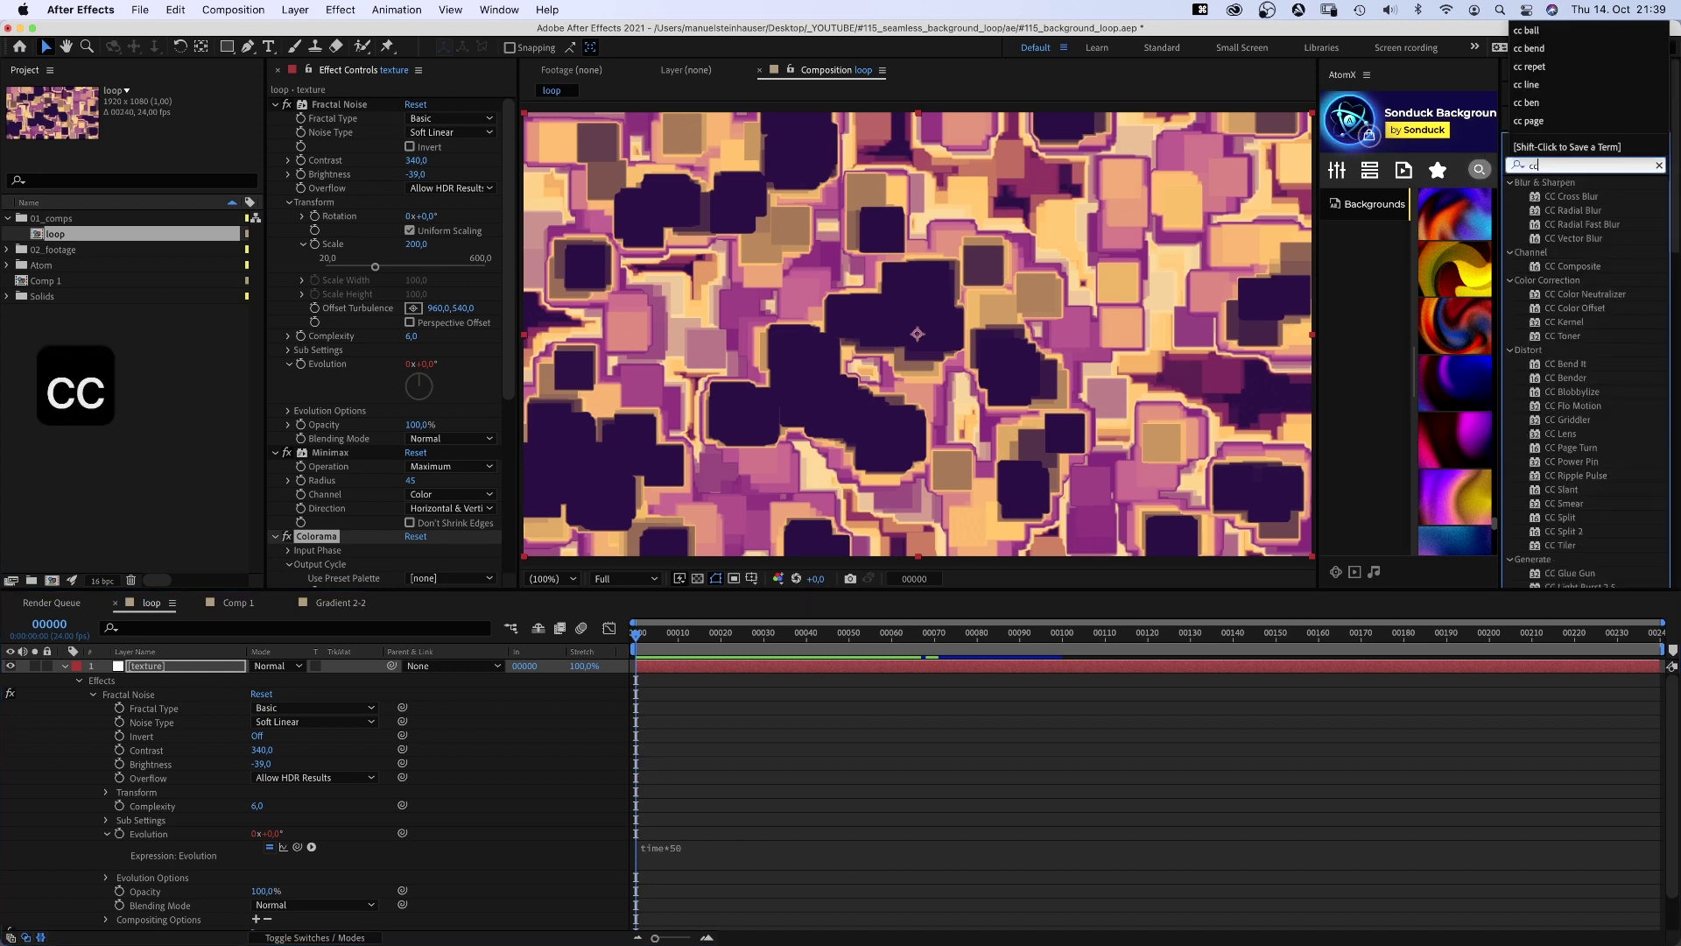
double_click(1572, 195)
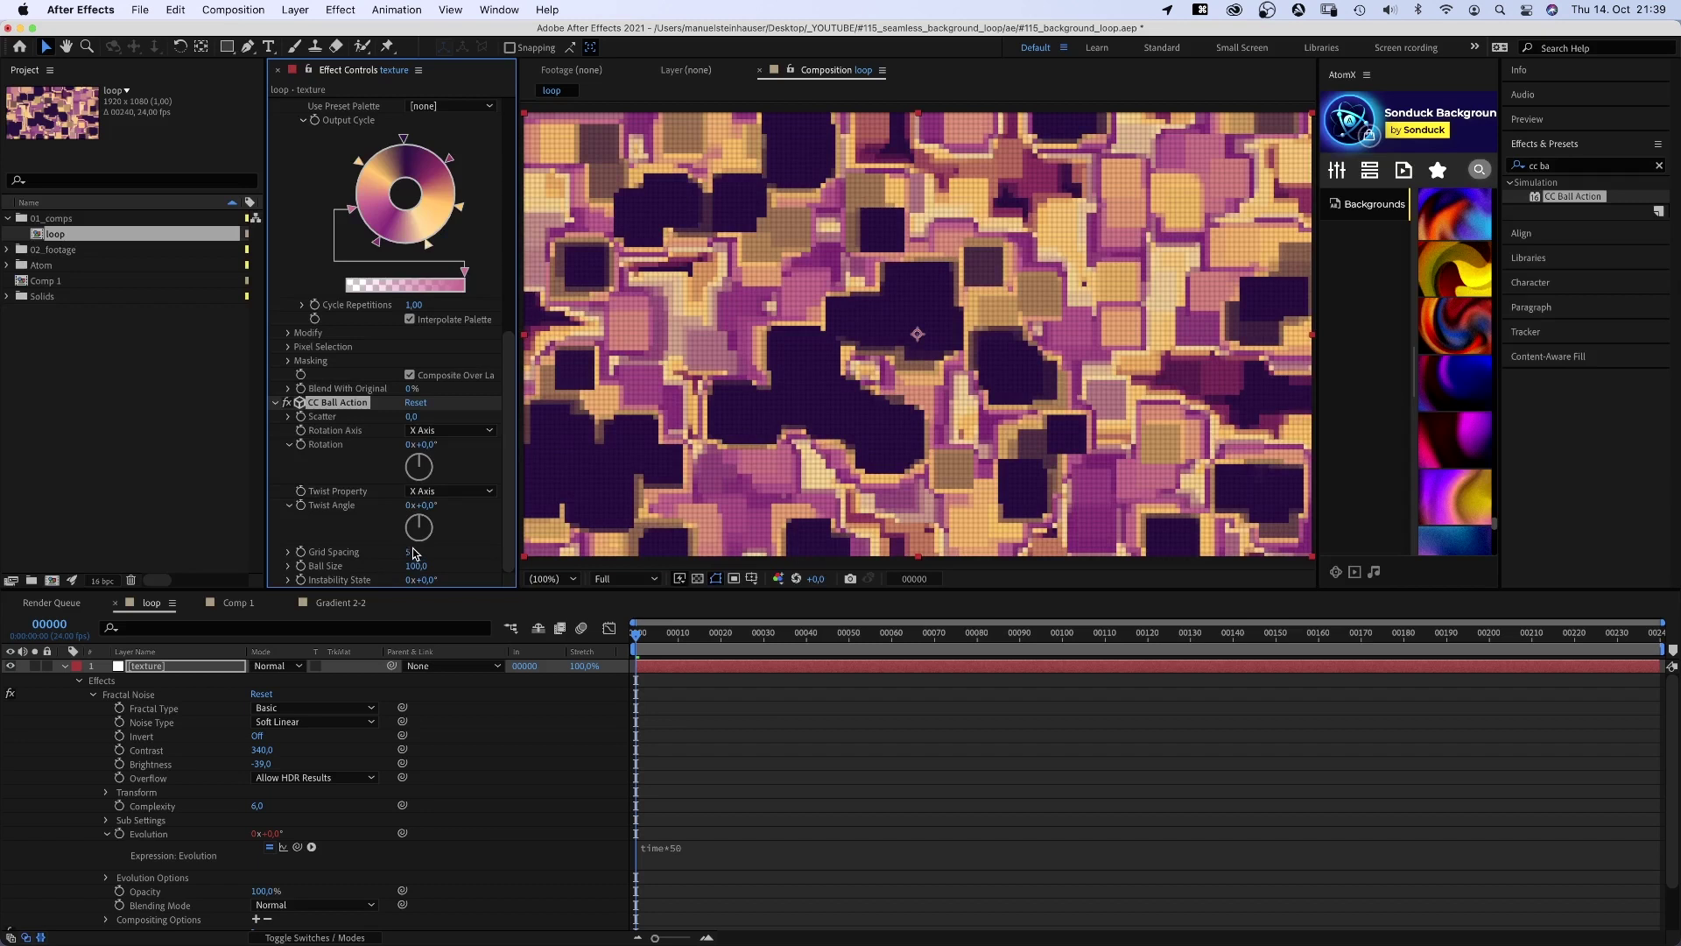
text(8)
key(Return)
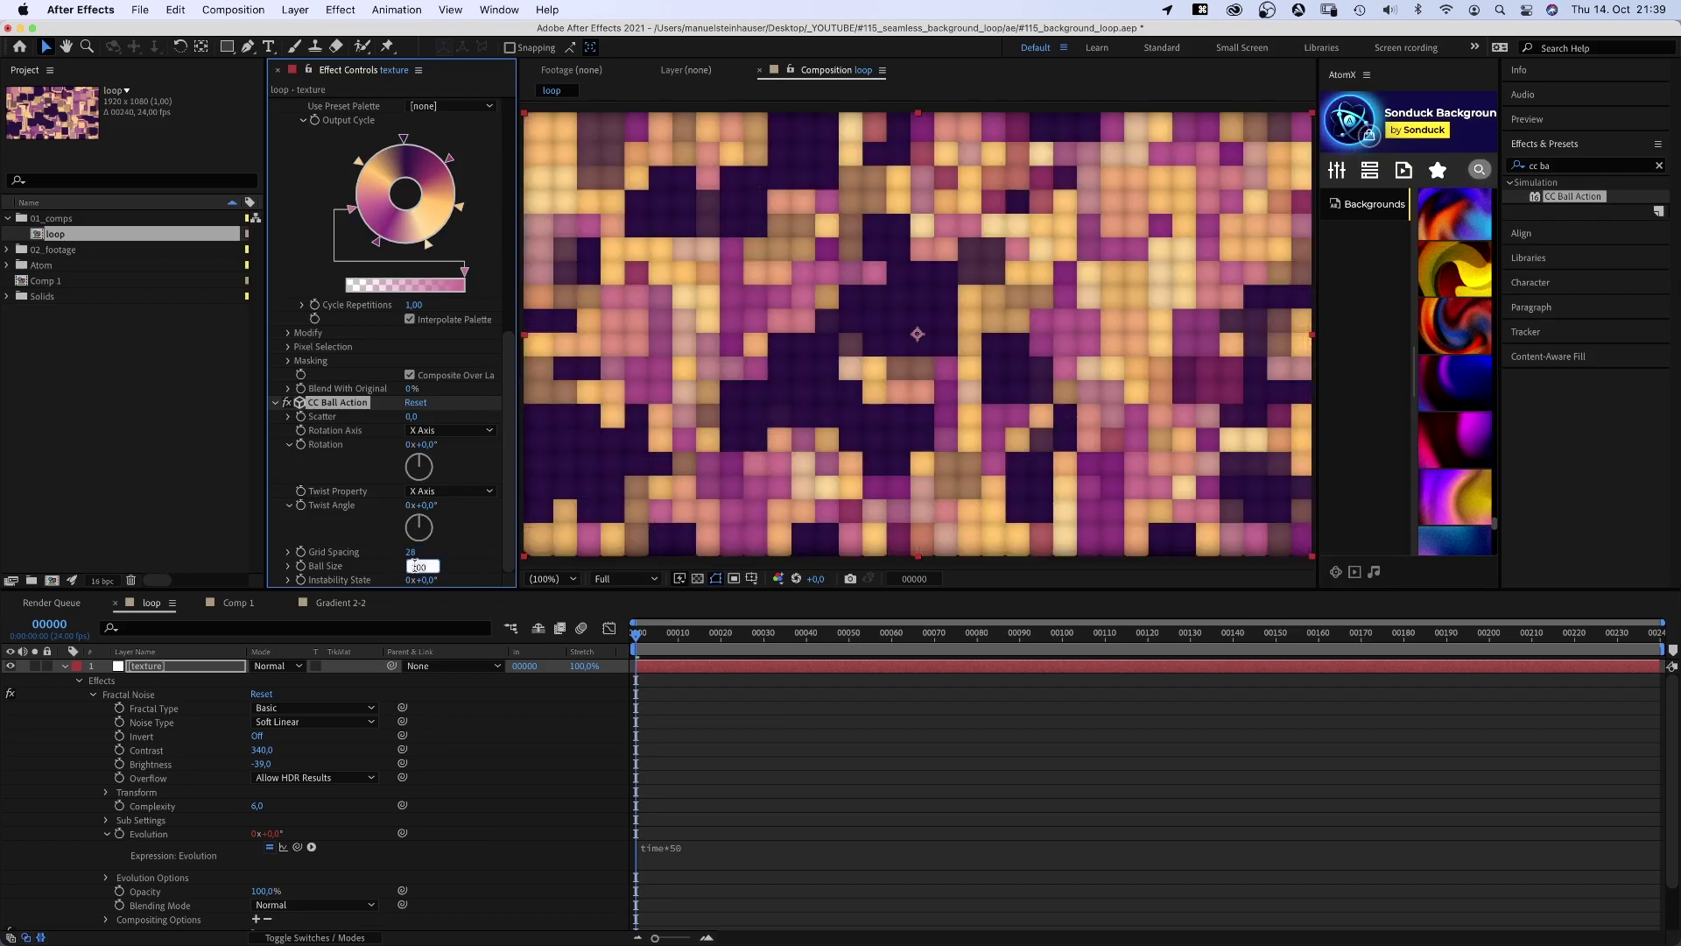
text(1)
key(Return)
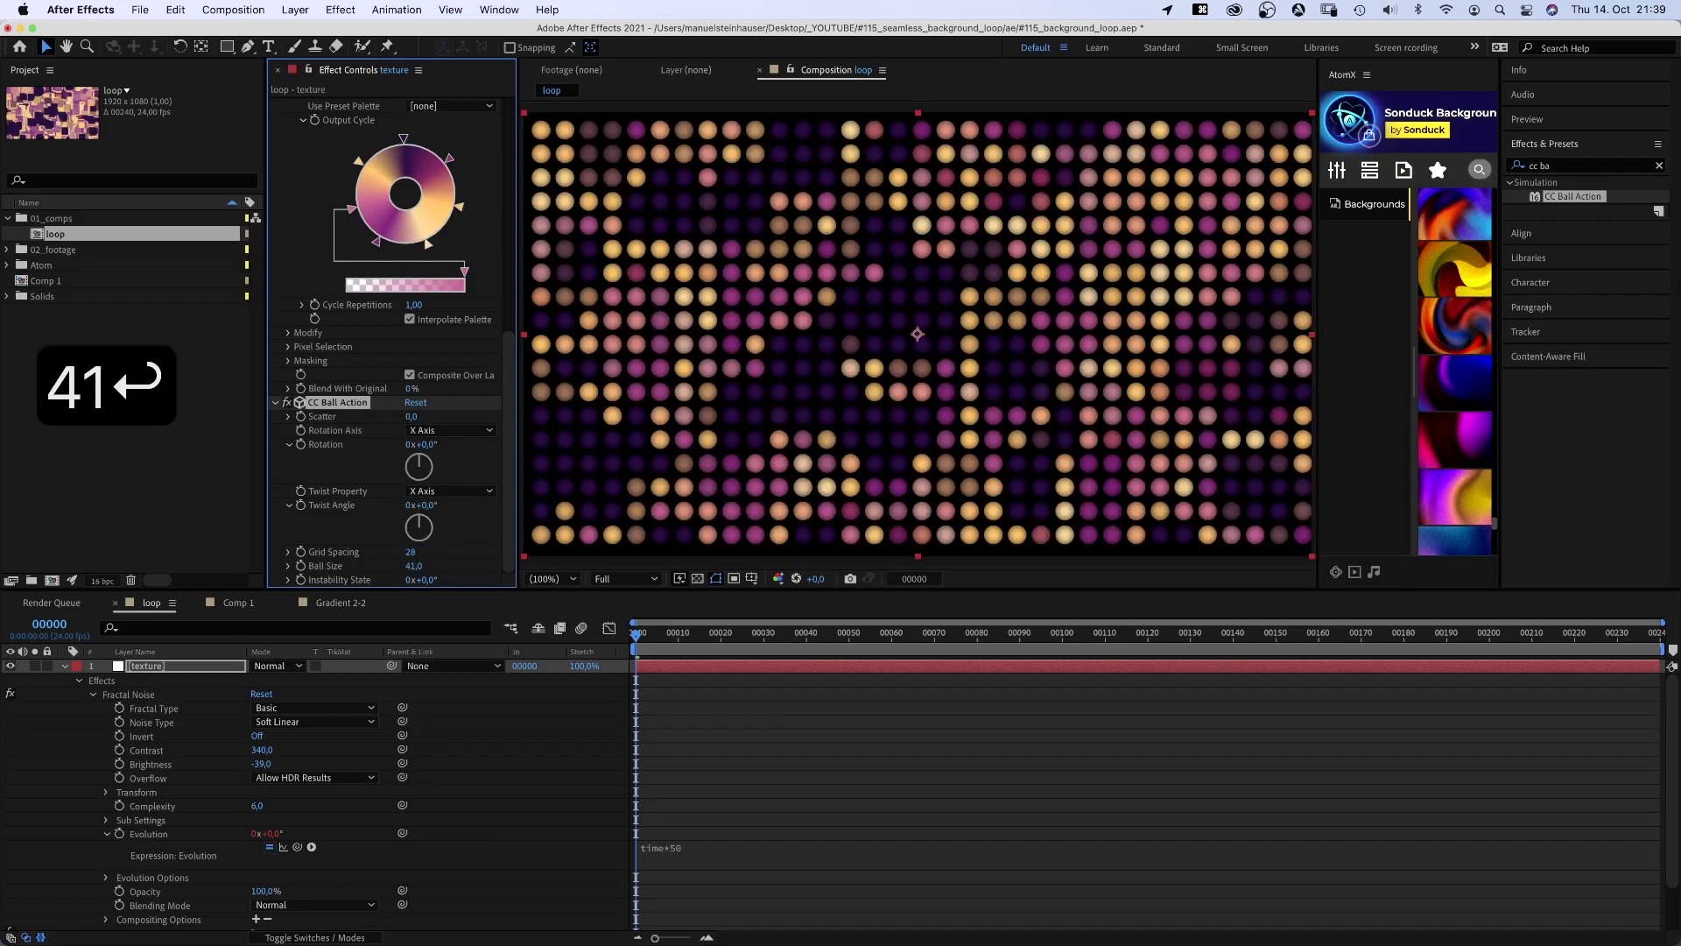
key(KP_0)
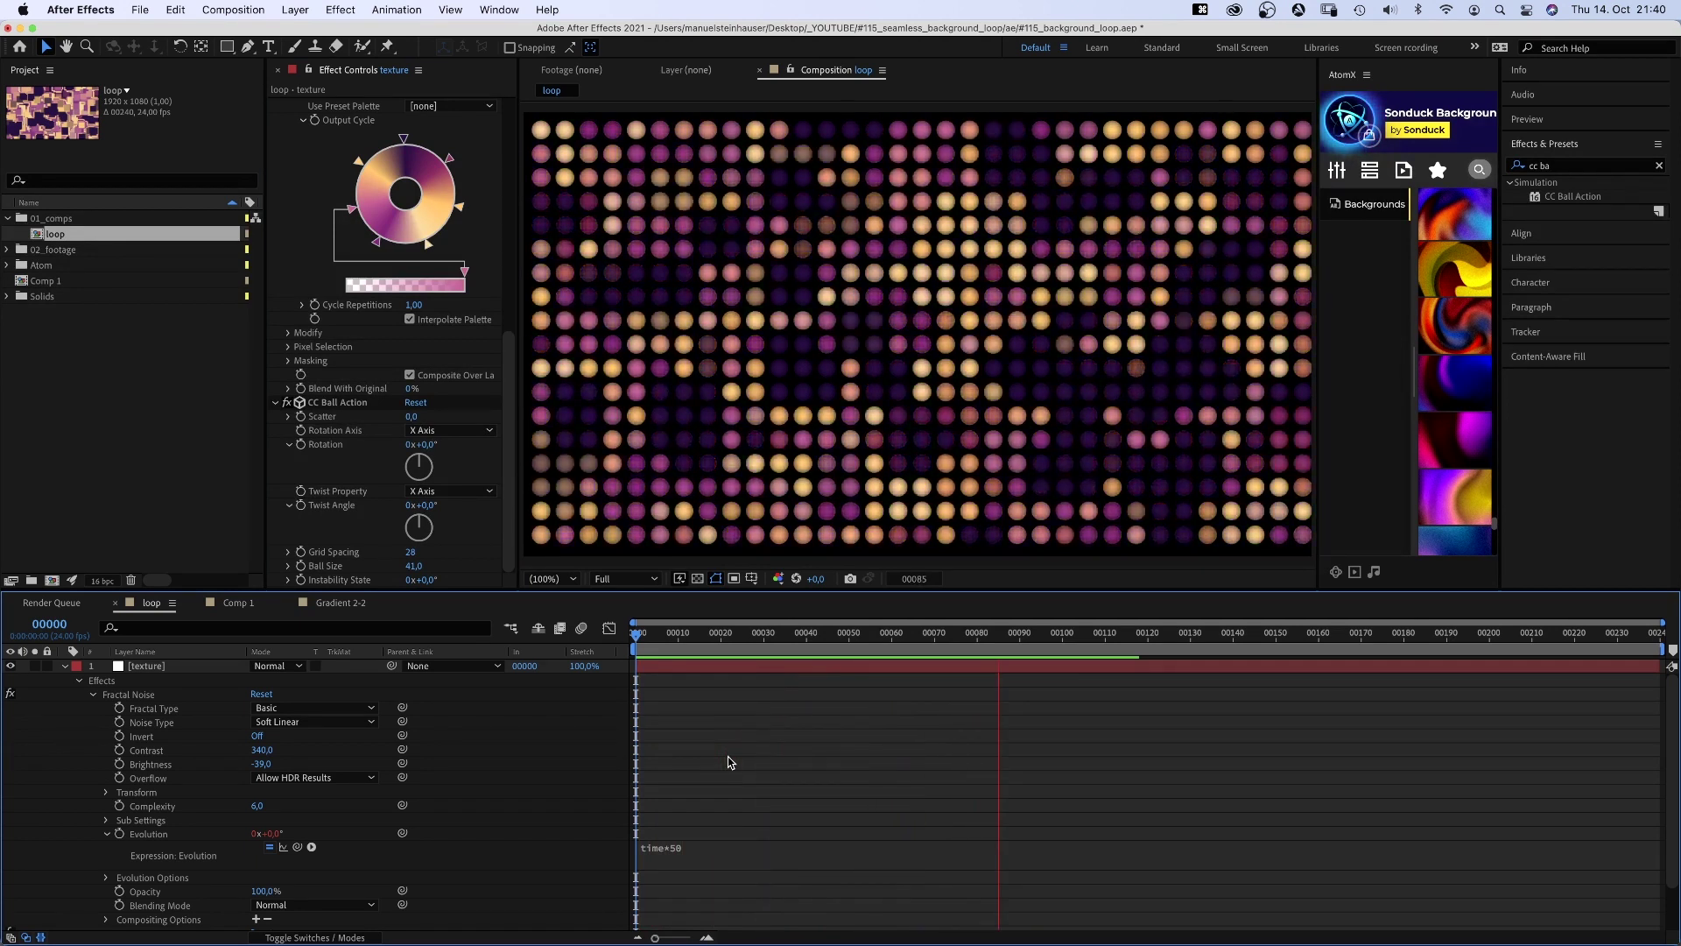
key(KP_0)
- Add Glow to the texture layer with a Glow Radius of 90
click(1560, 166)
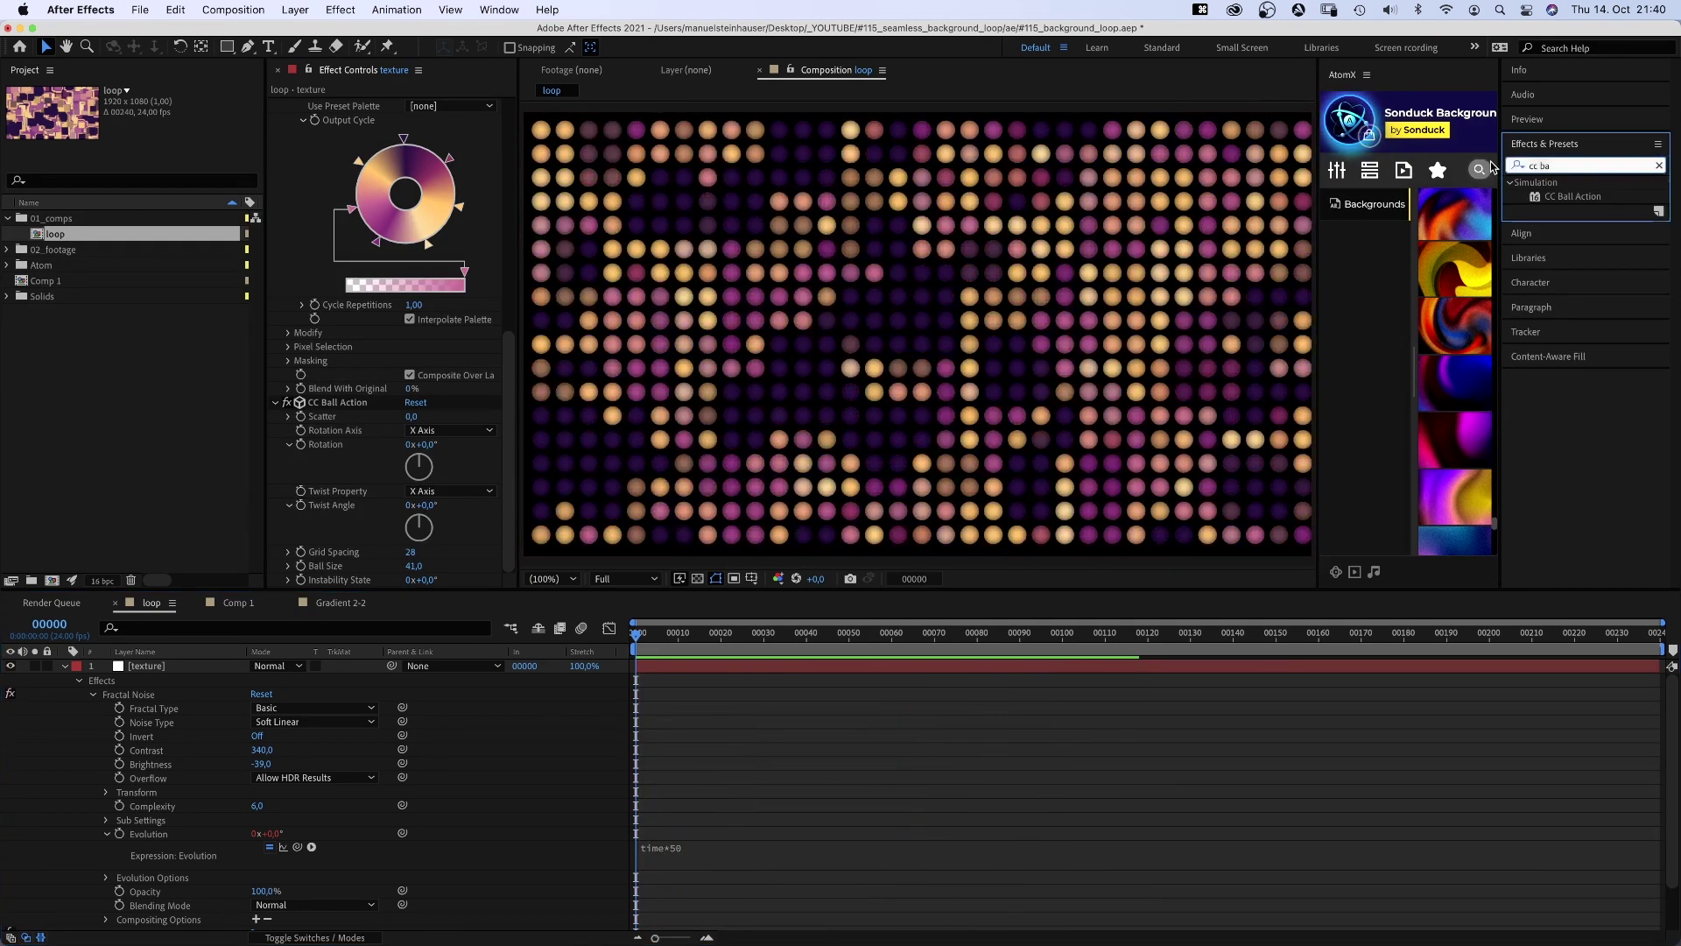
text(glow)
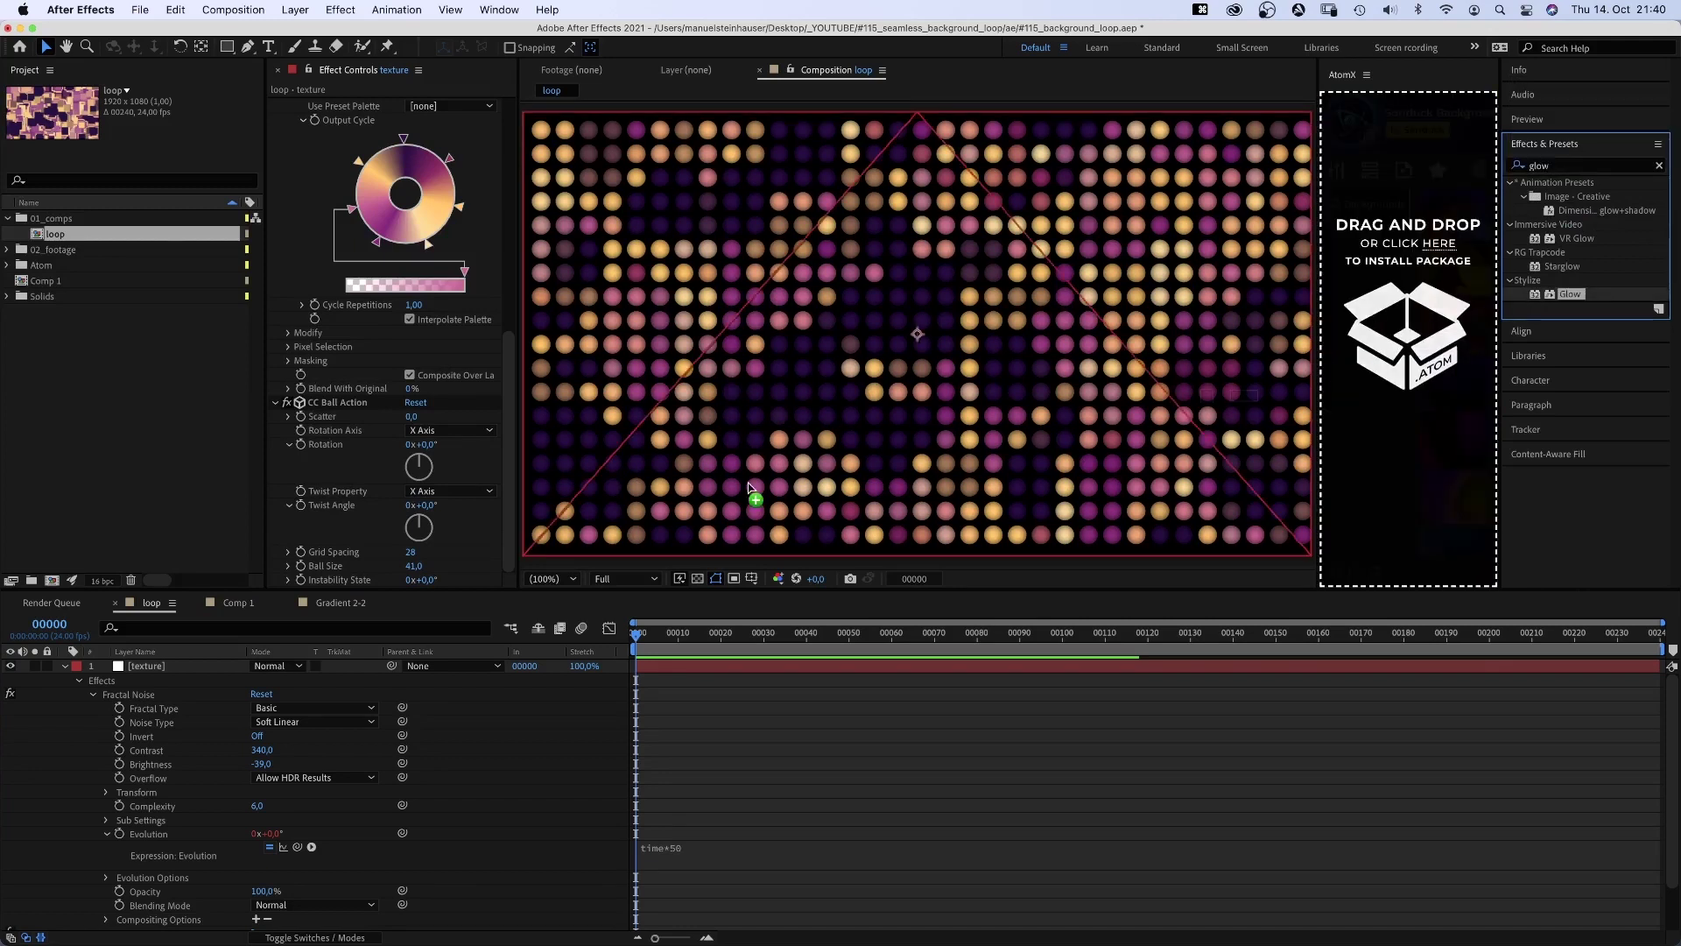
drag(1533, 295, 373, 579)
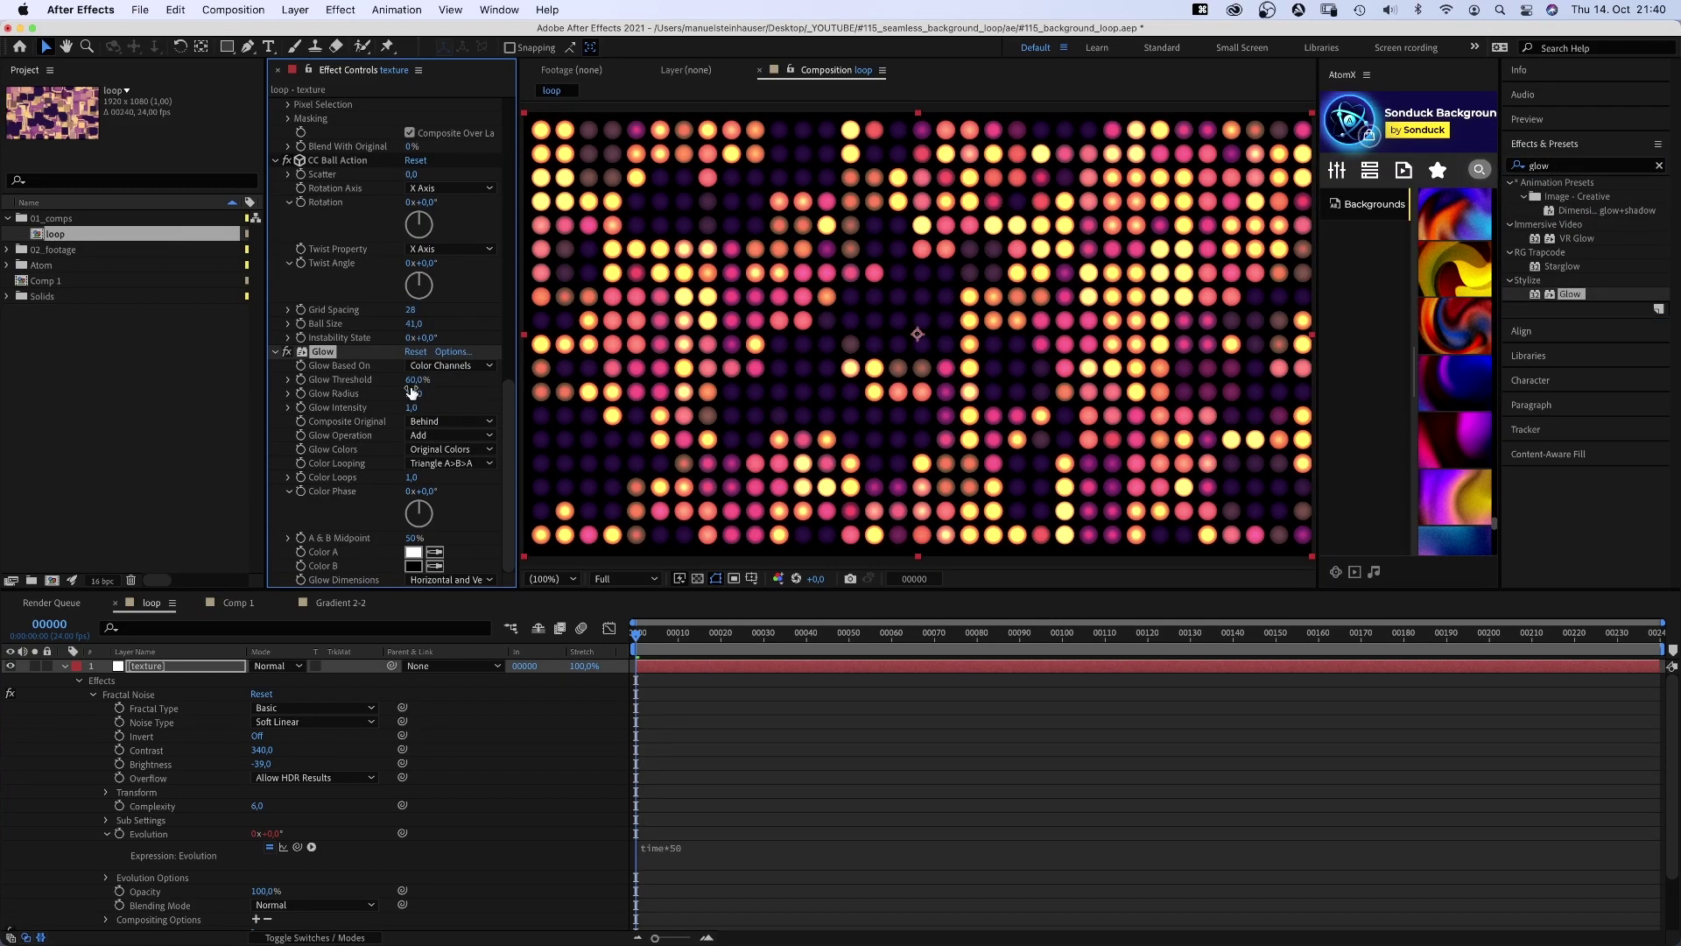
key(Return)
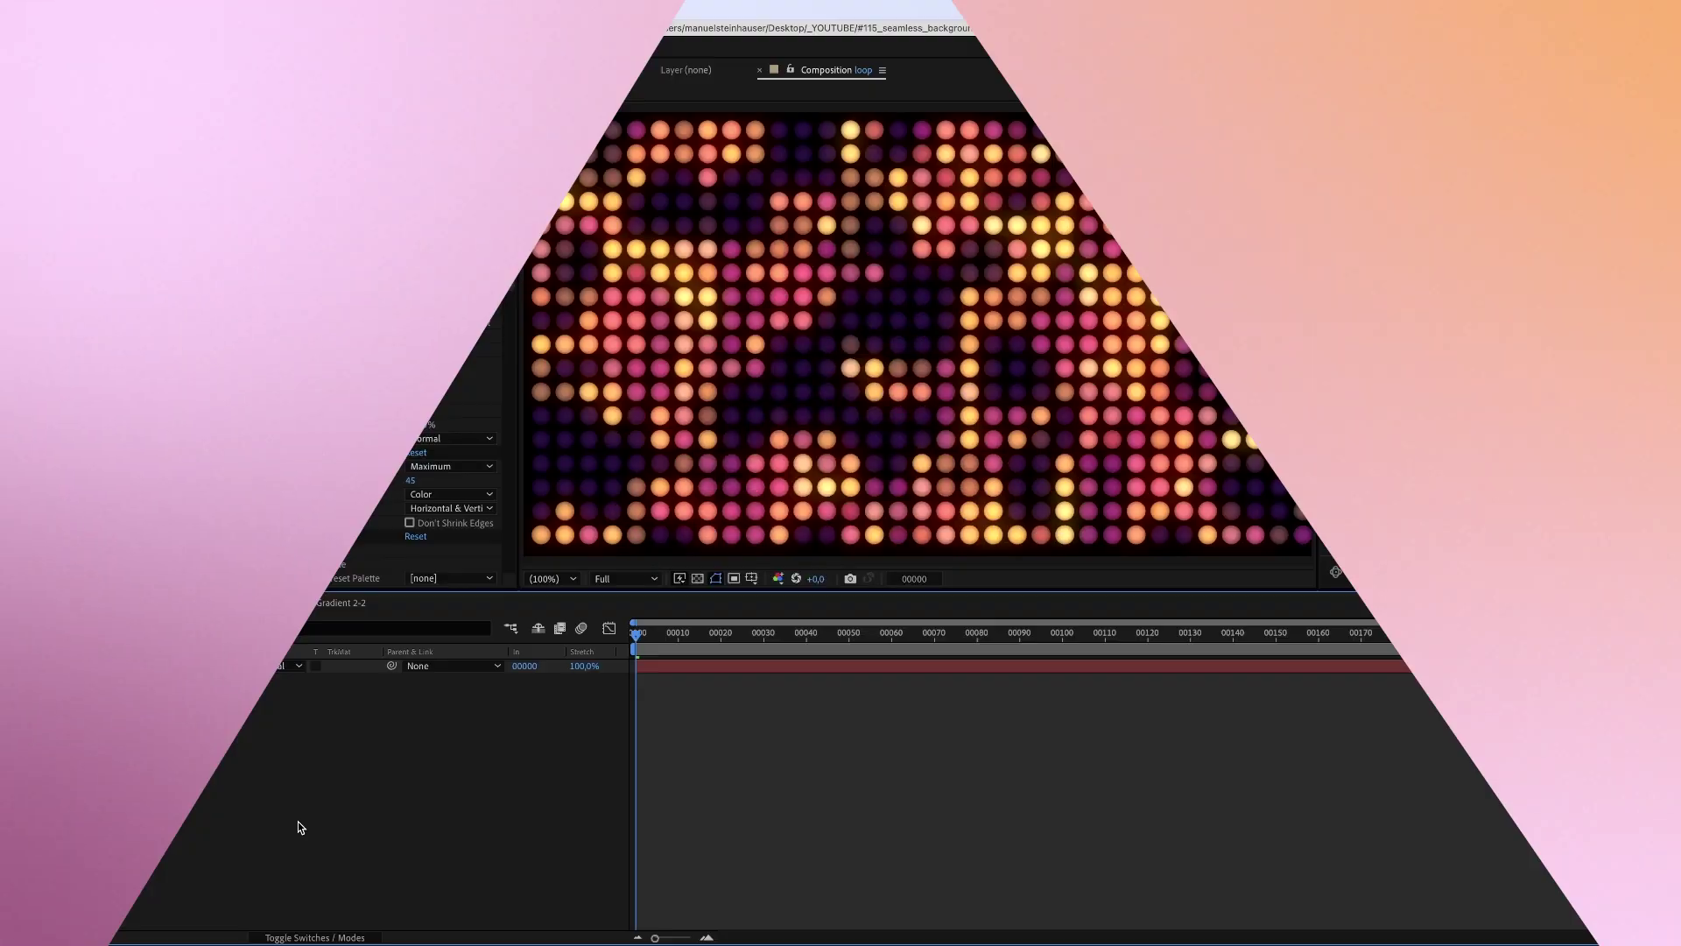
- Create a white solid named 'shine' and apply Set Matte to it
key(super+y)
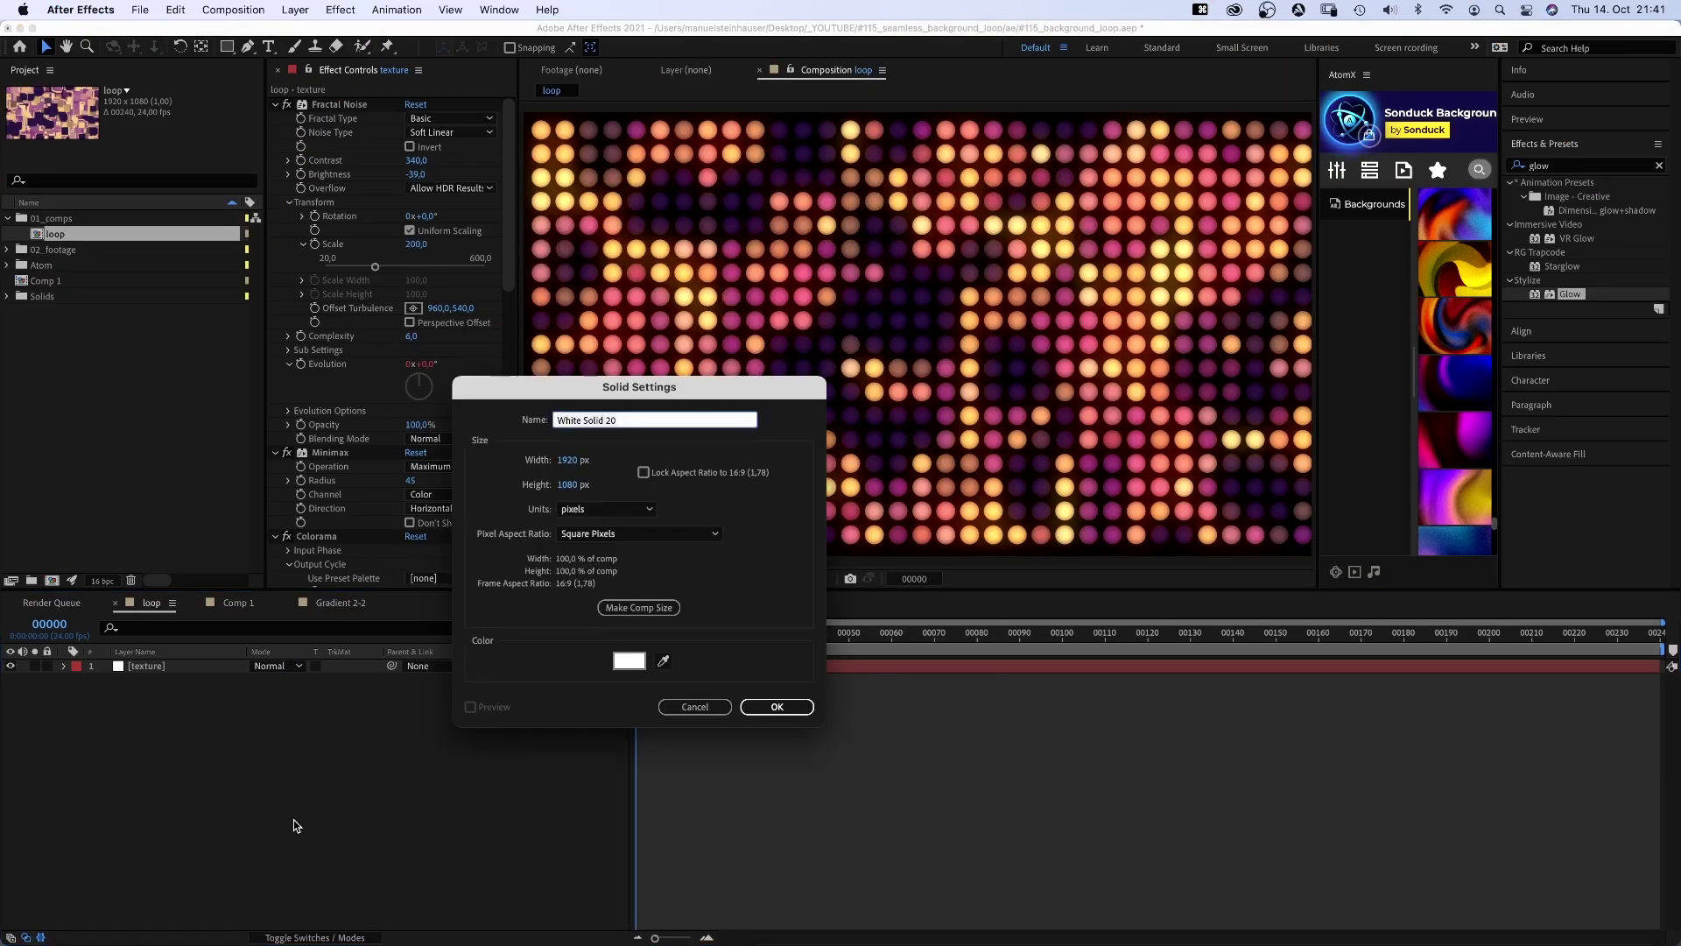
text(shine)
key(Return)
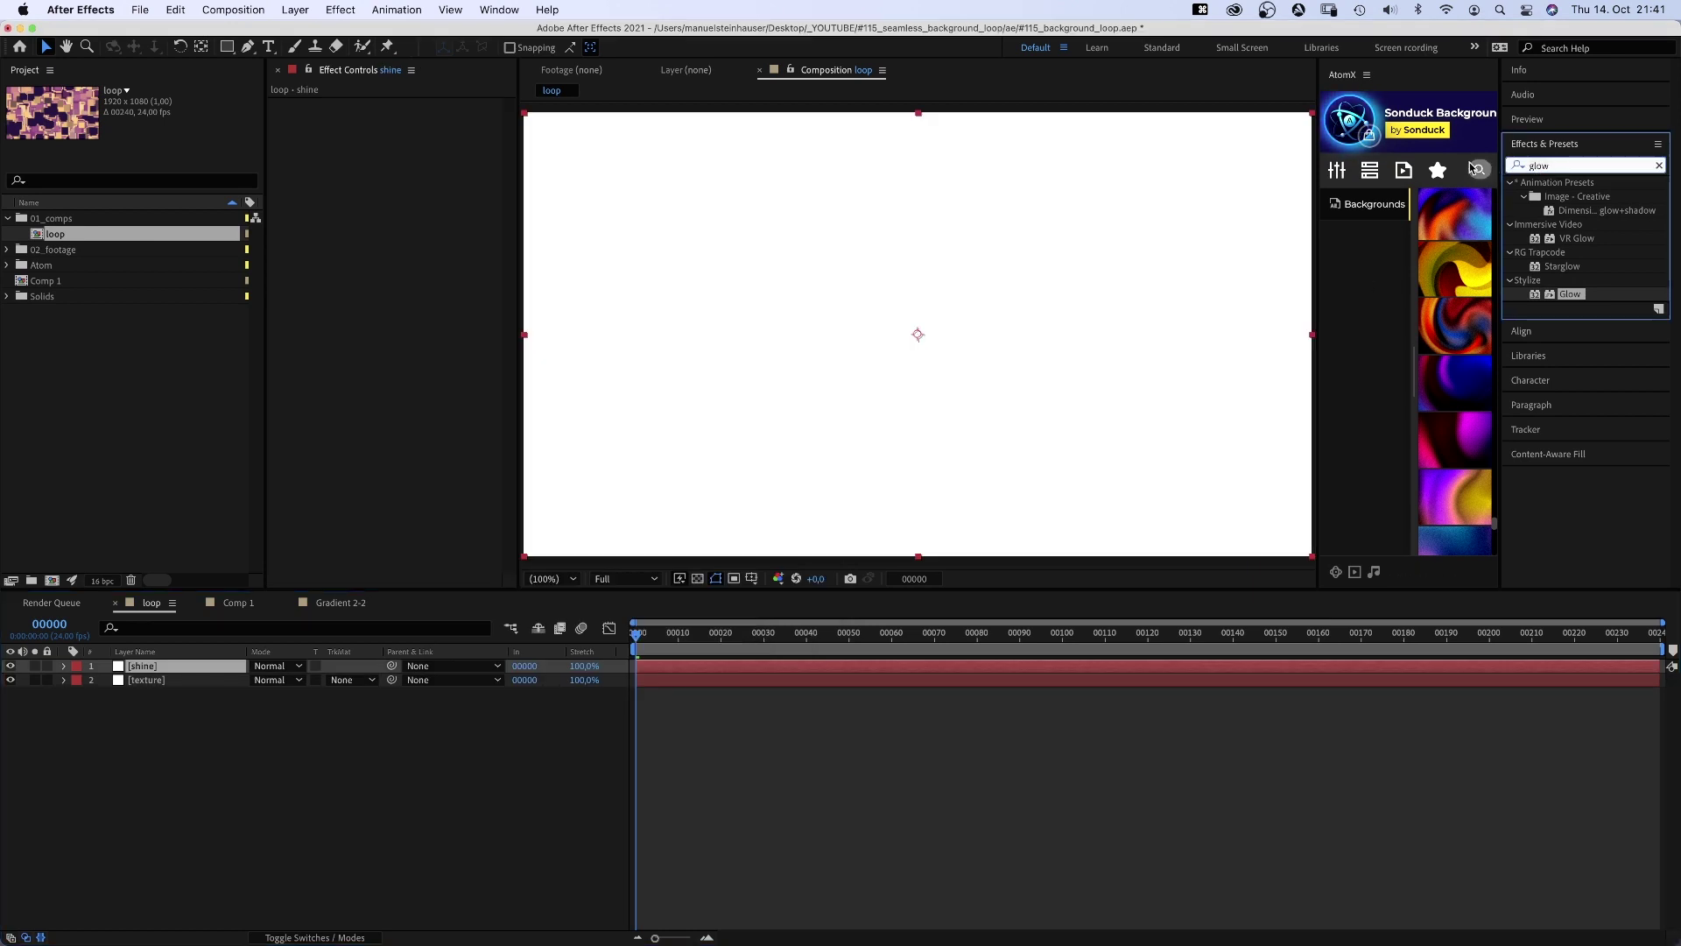
text(set ma)
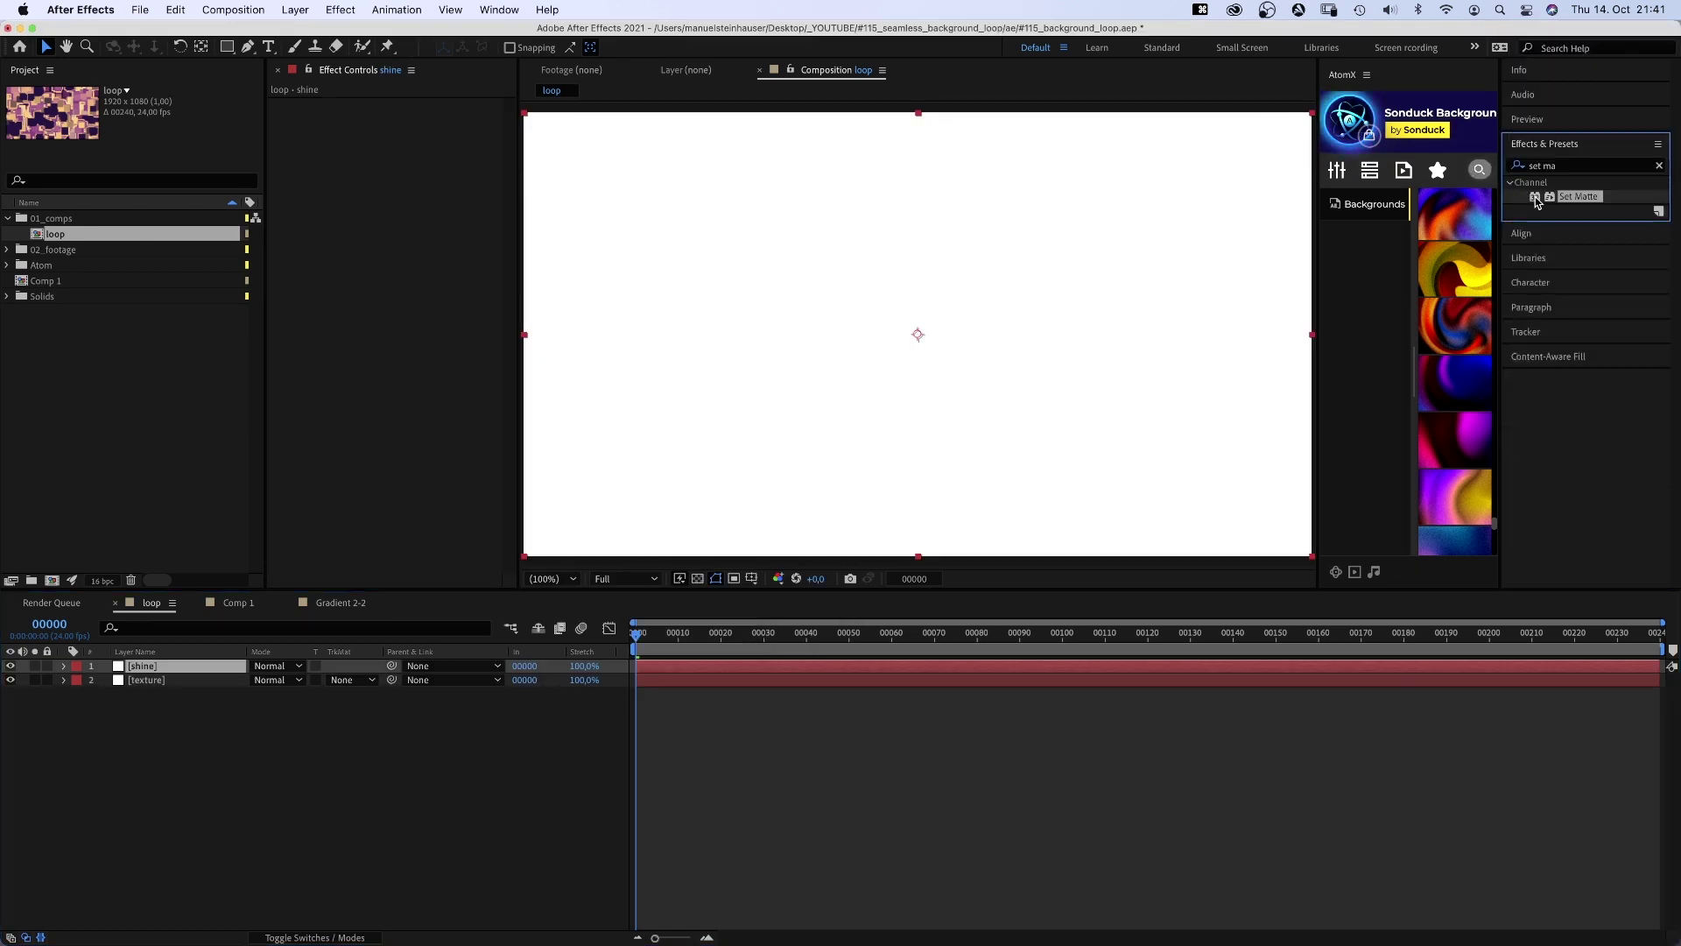
drag(1570, 196, 374, 158)
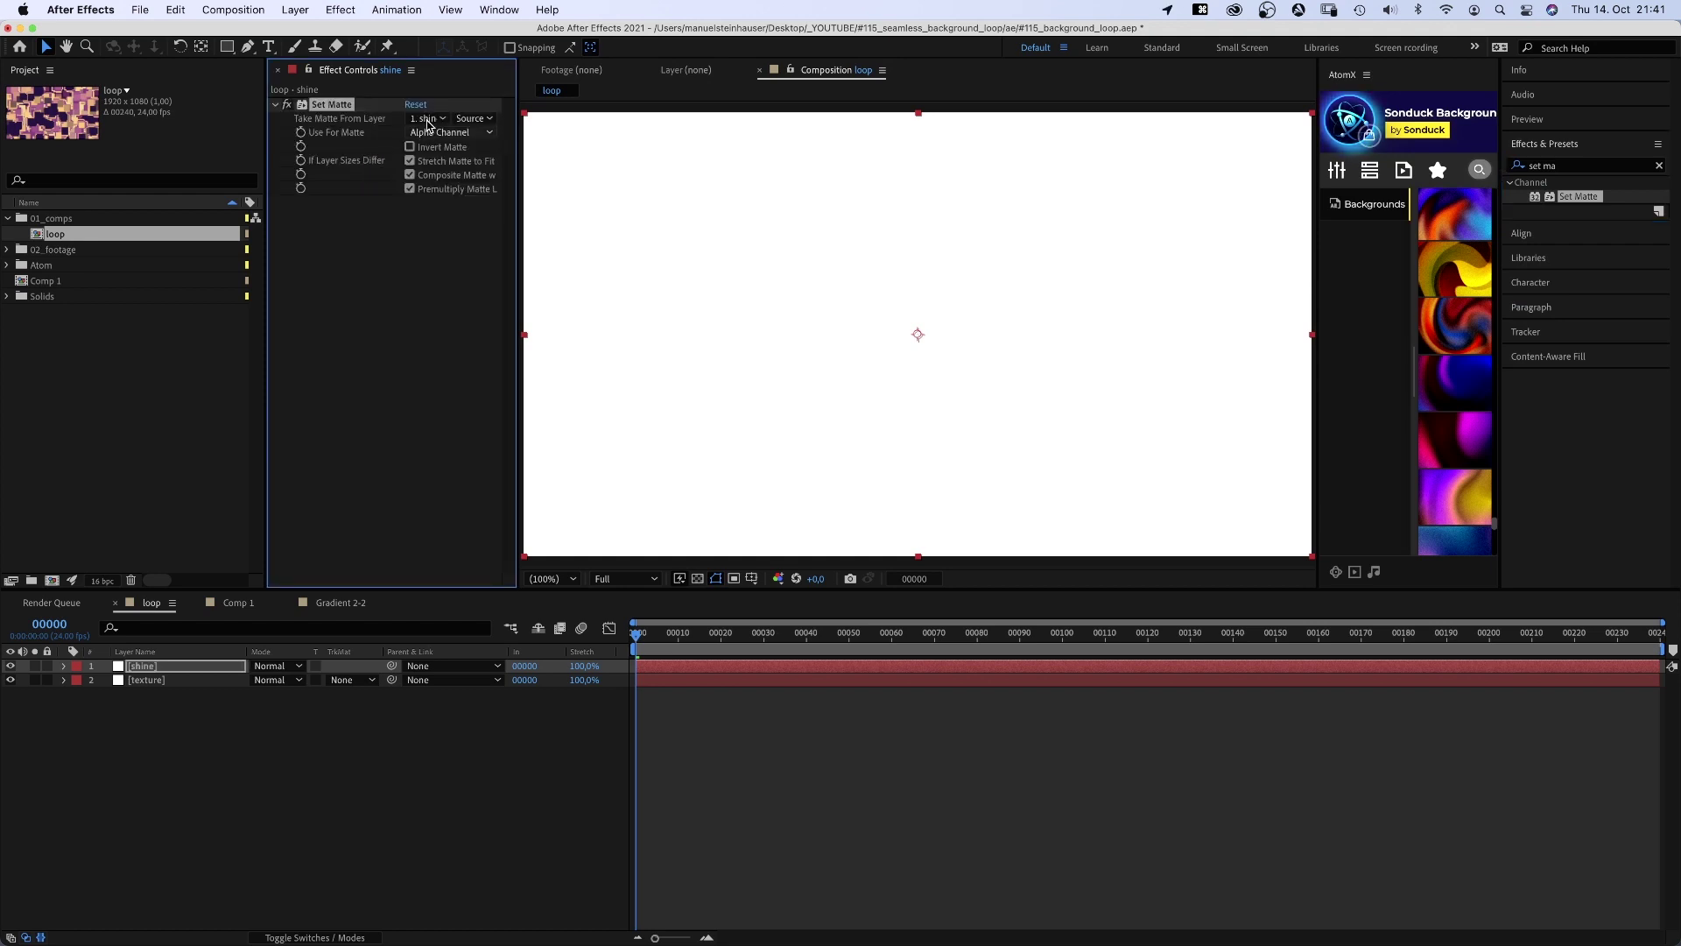
- Matte shine by texture's Effects & Masks luminance and solo the shine layer
click(429, 119)
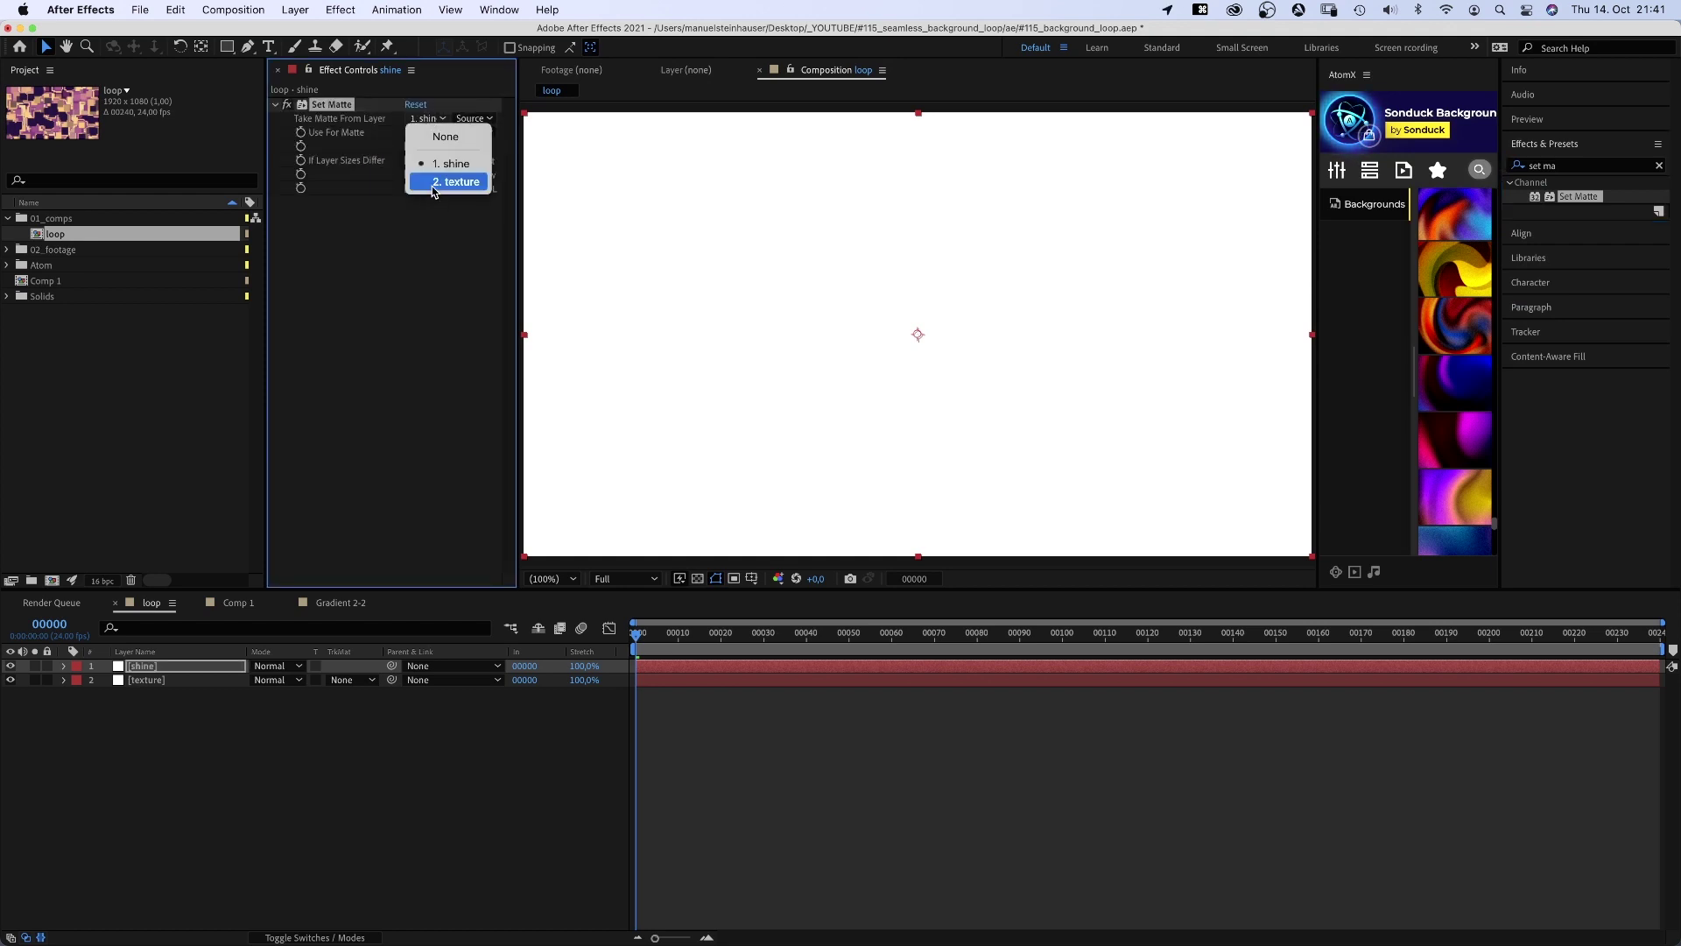
click(447, 182)
click(473, 120)
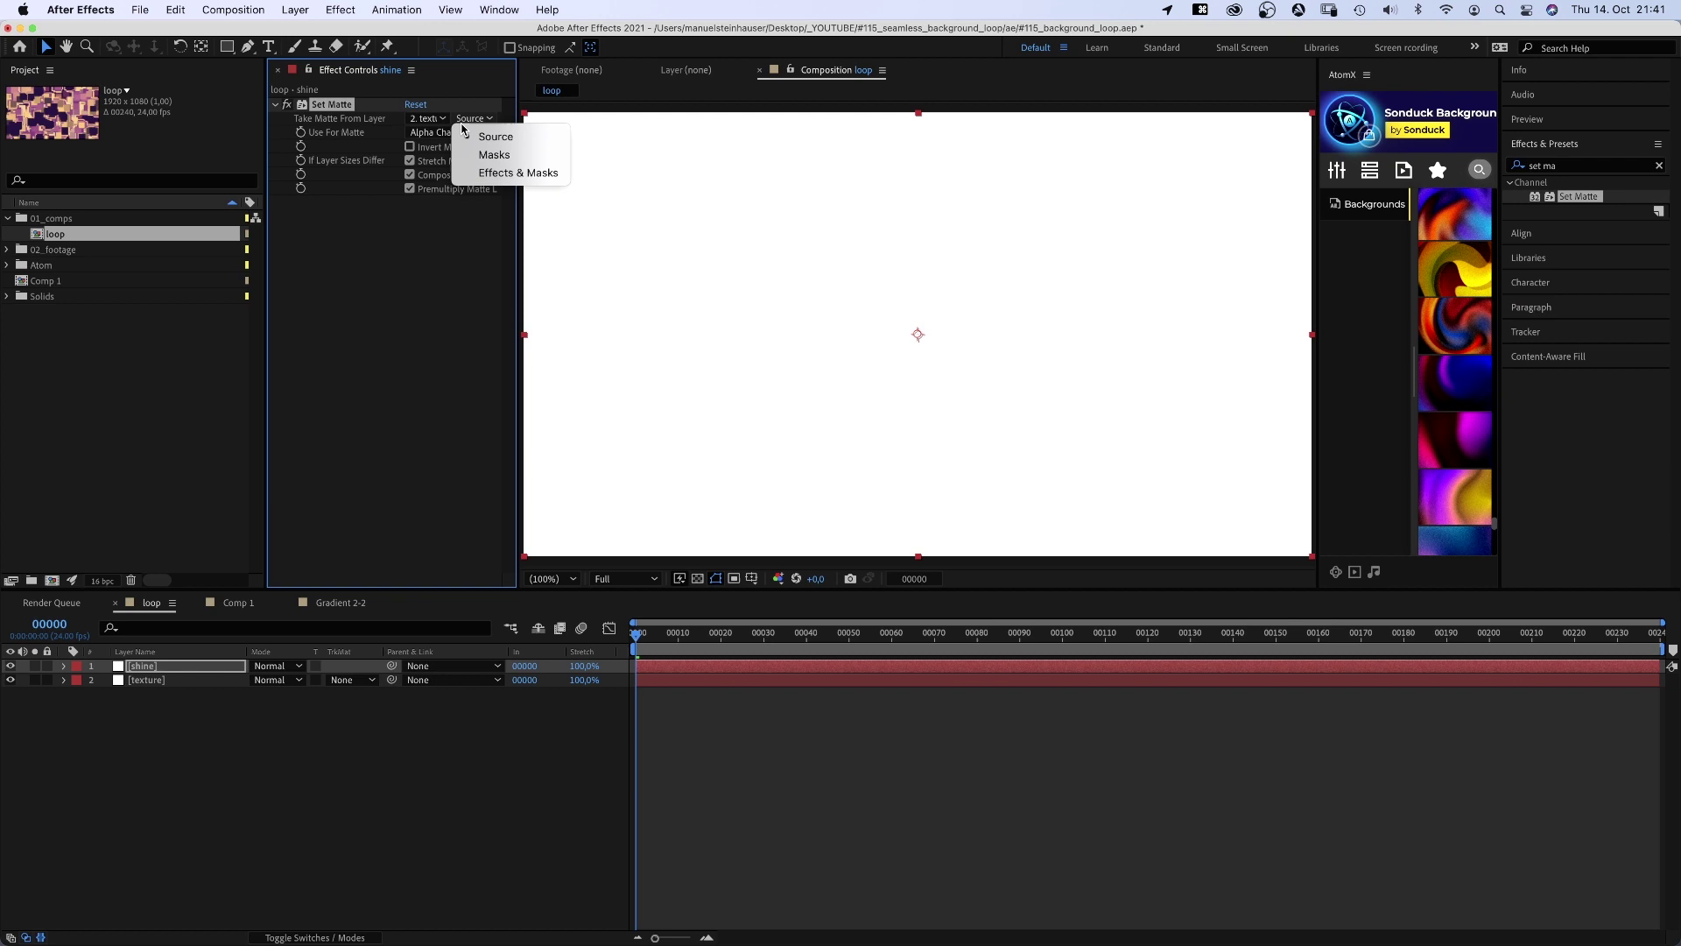
click(473, 169)
click(440, 133)
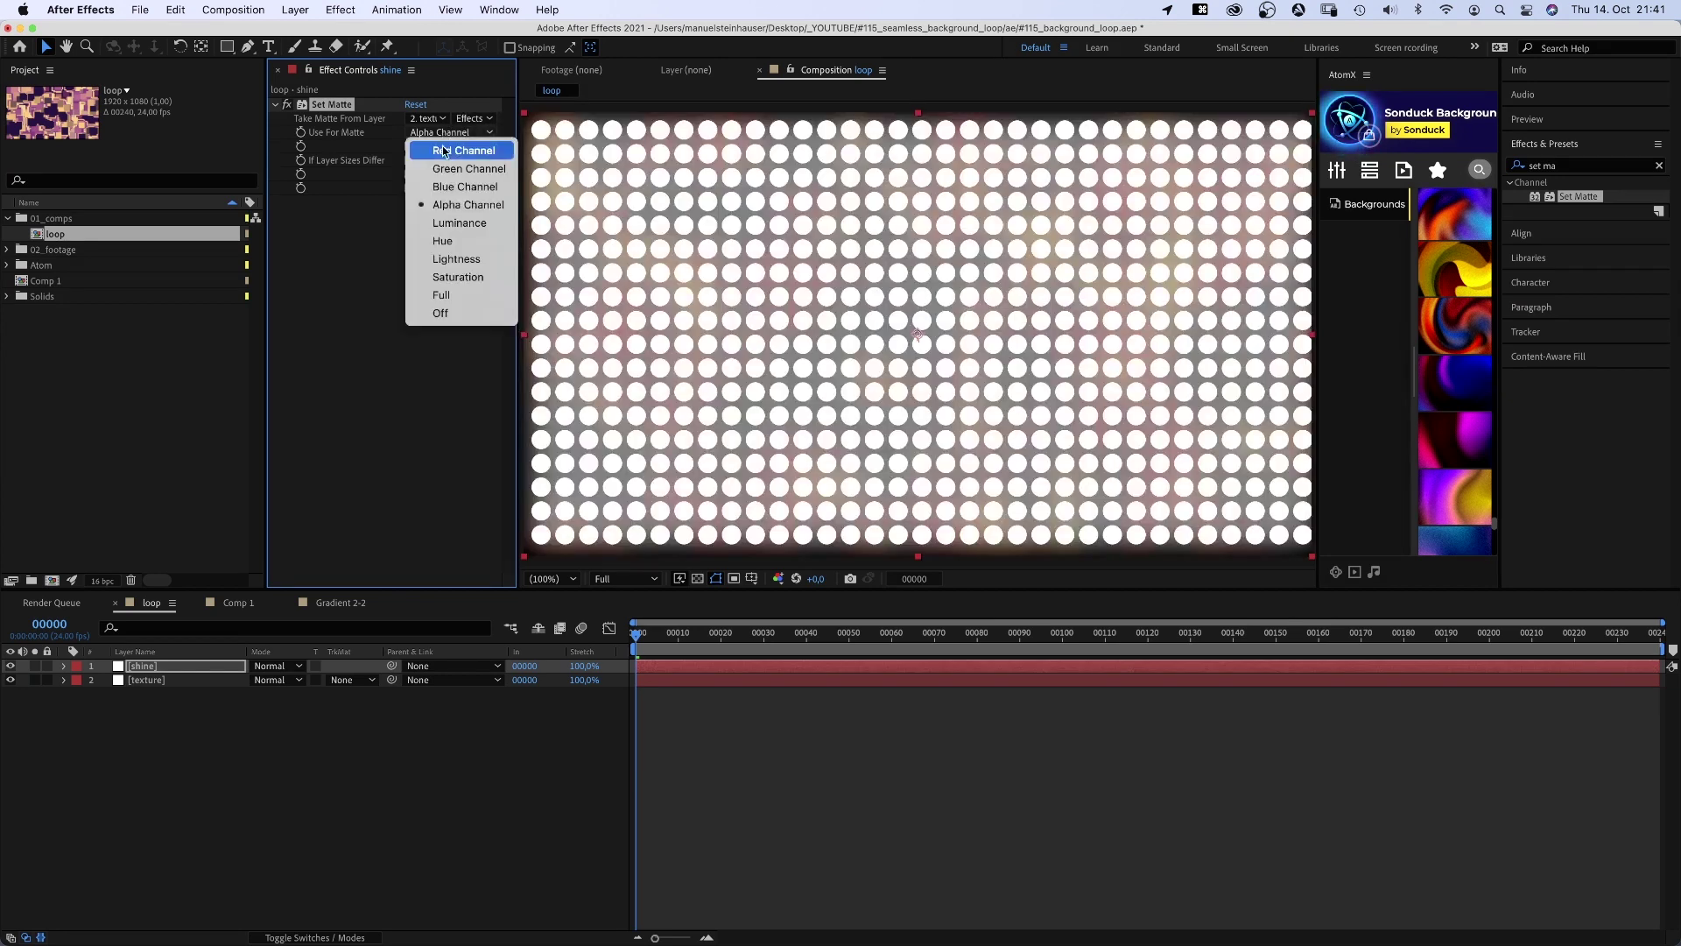
click(459, 223)
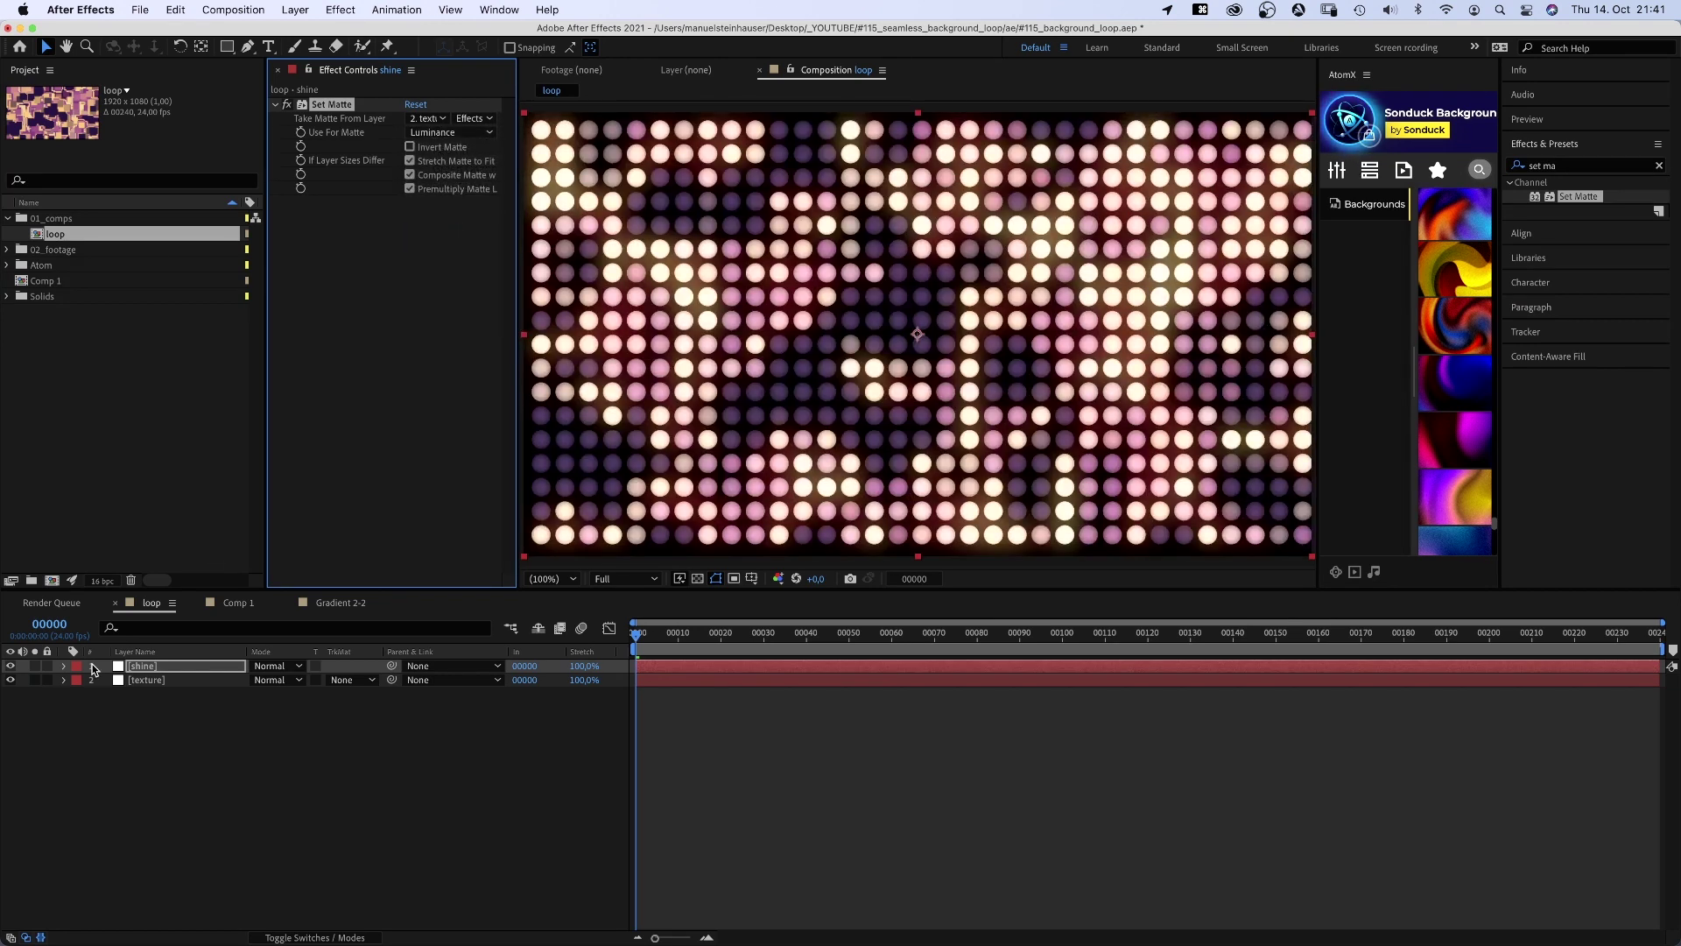
click(38, 666)
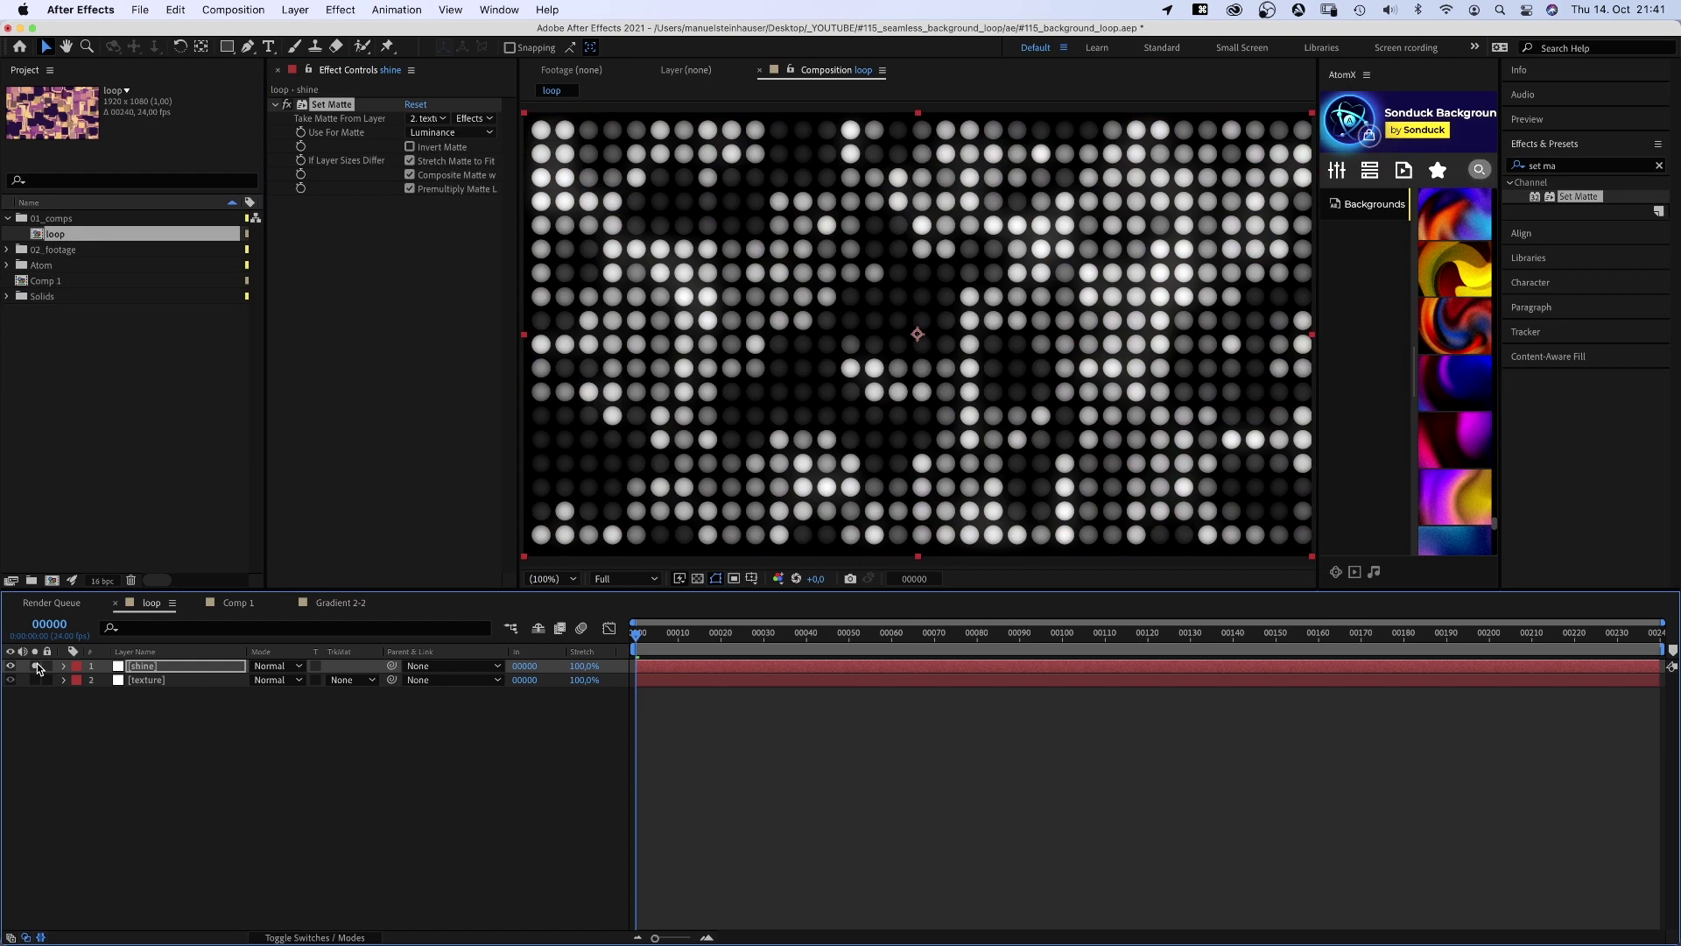
text(glow)
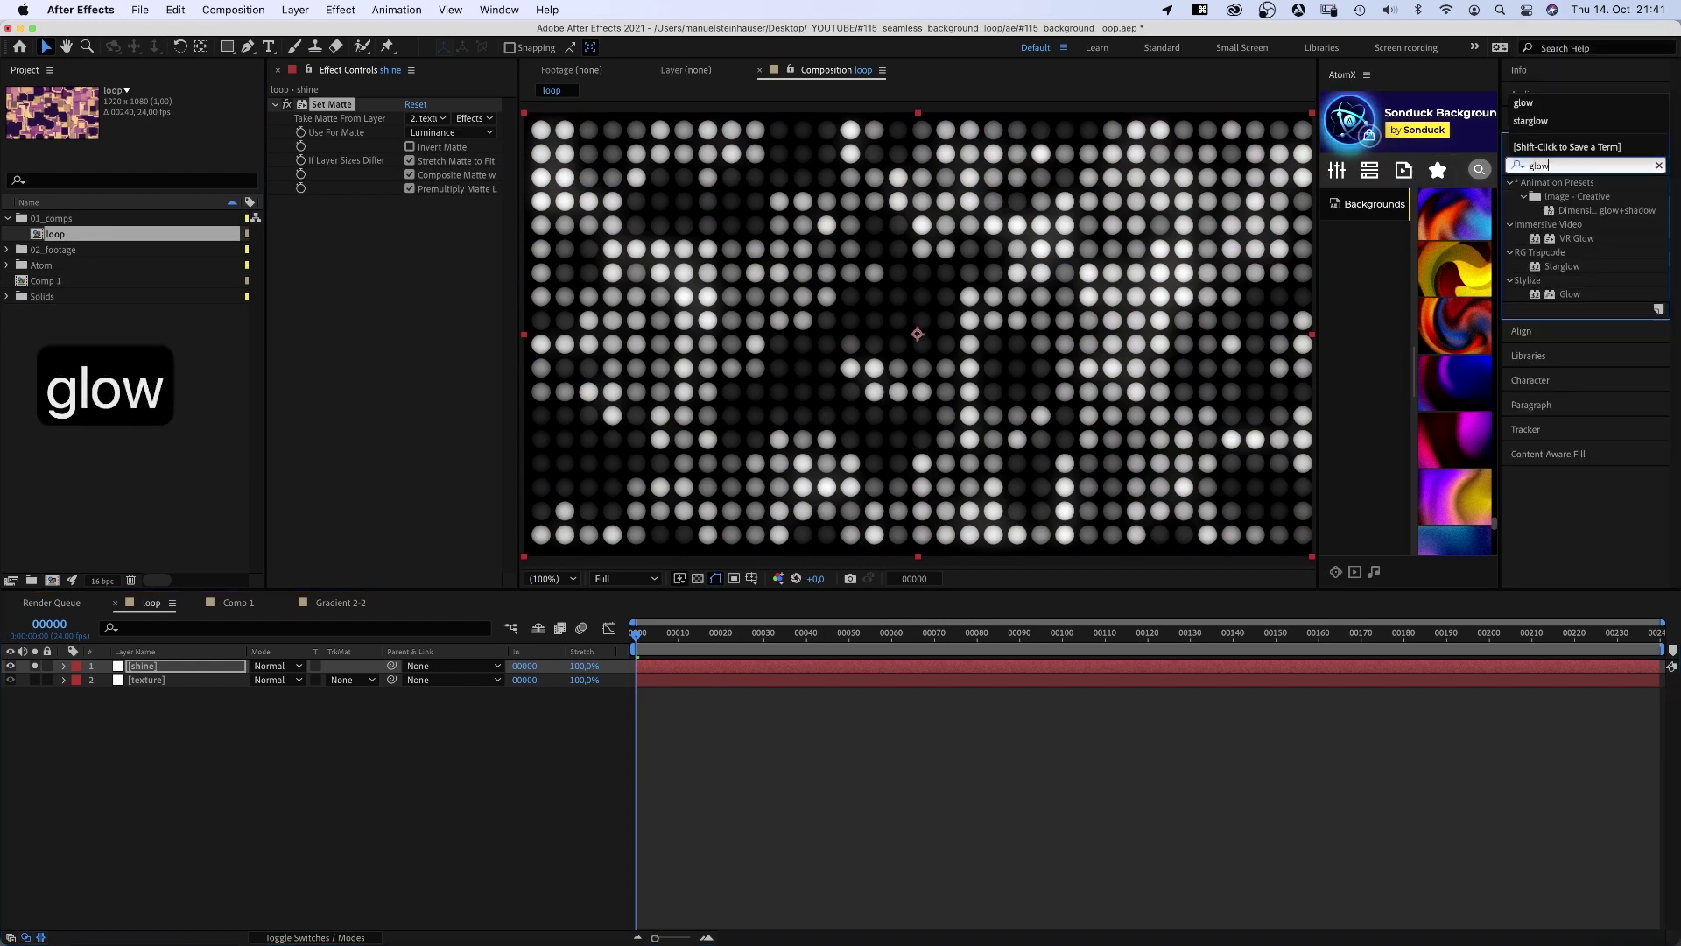
- Apply Glow to the shine layer with radius 20 and intensity 5
drag(450, 358, 394, 322)
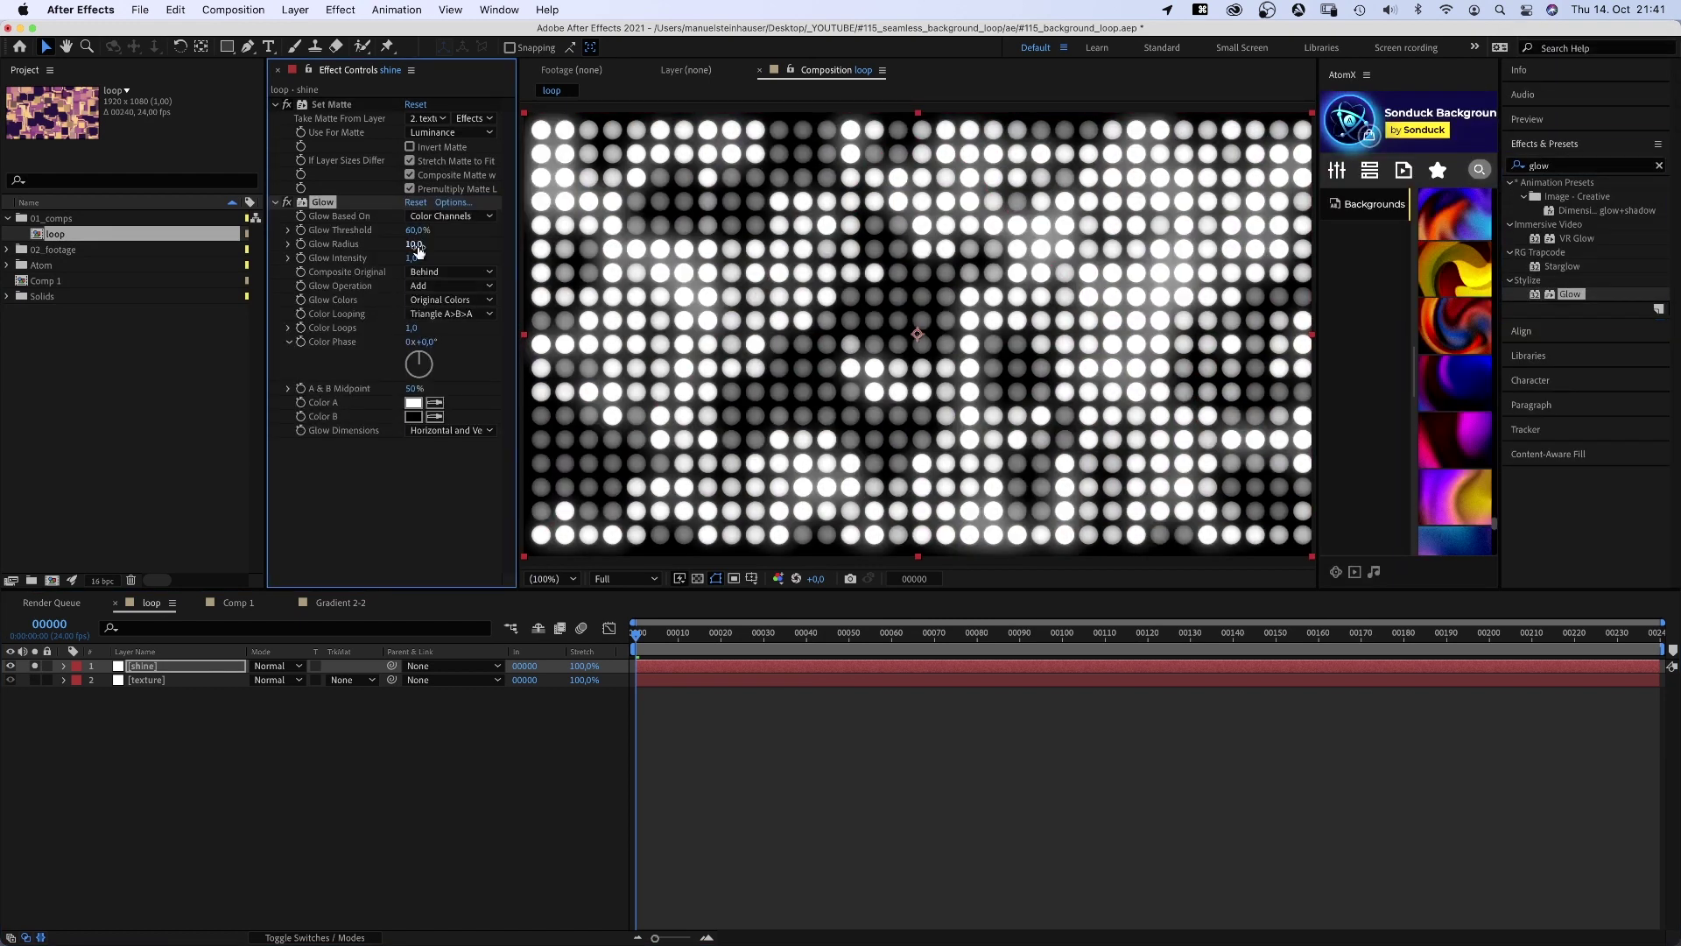
click(418, 242)
text(20)
key(Tab)
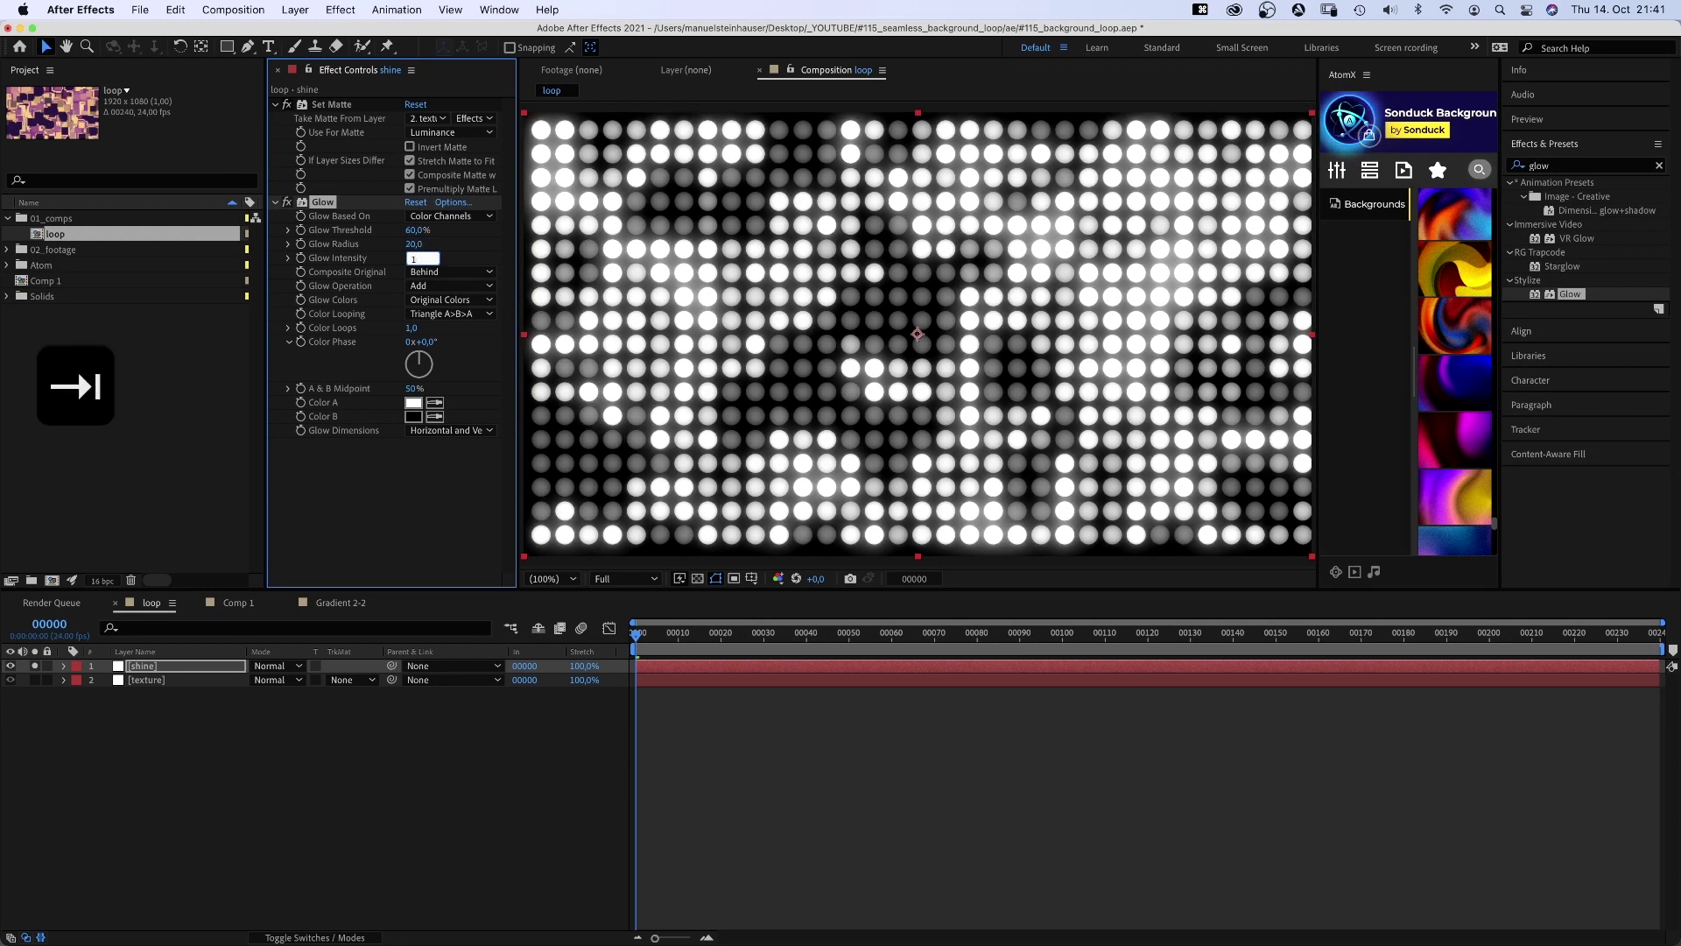
text(5)
key(Return)
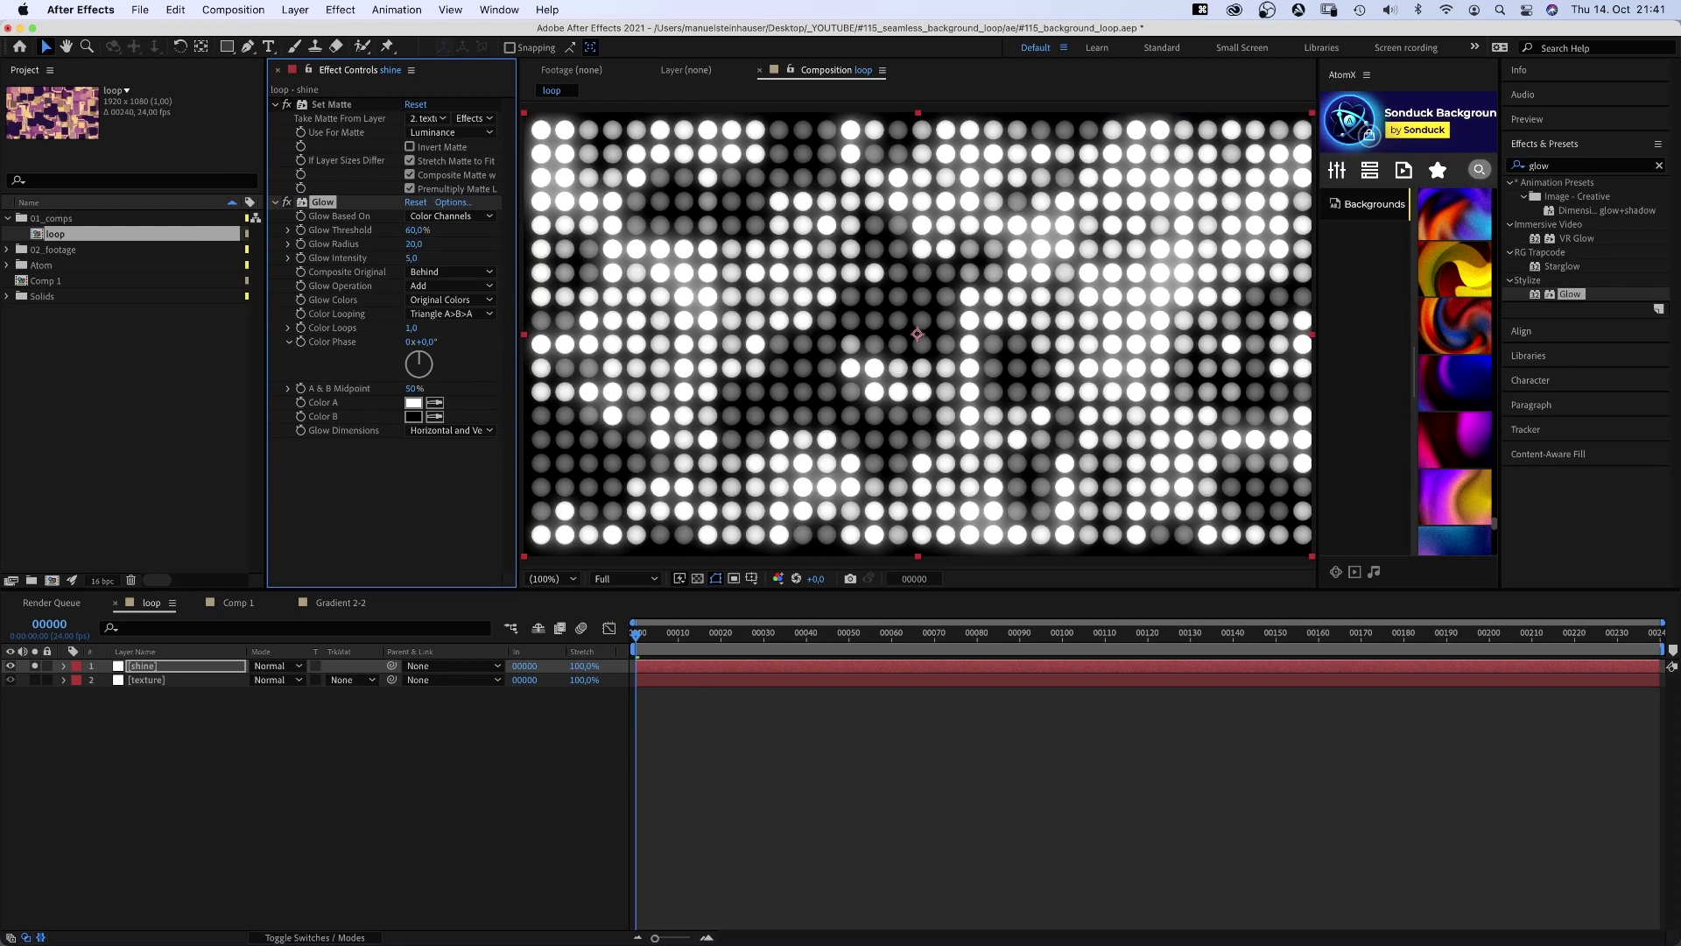
- Blend the shine layer in Overlay mode, unsolo it, and toggle its visibility to compare
click(299, 936)
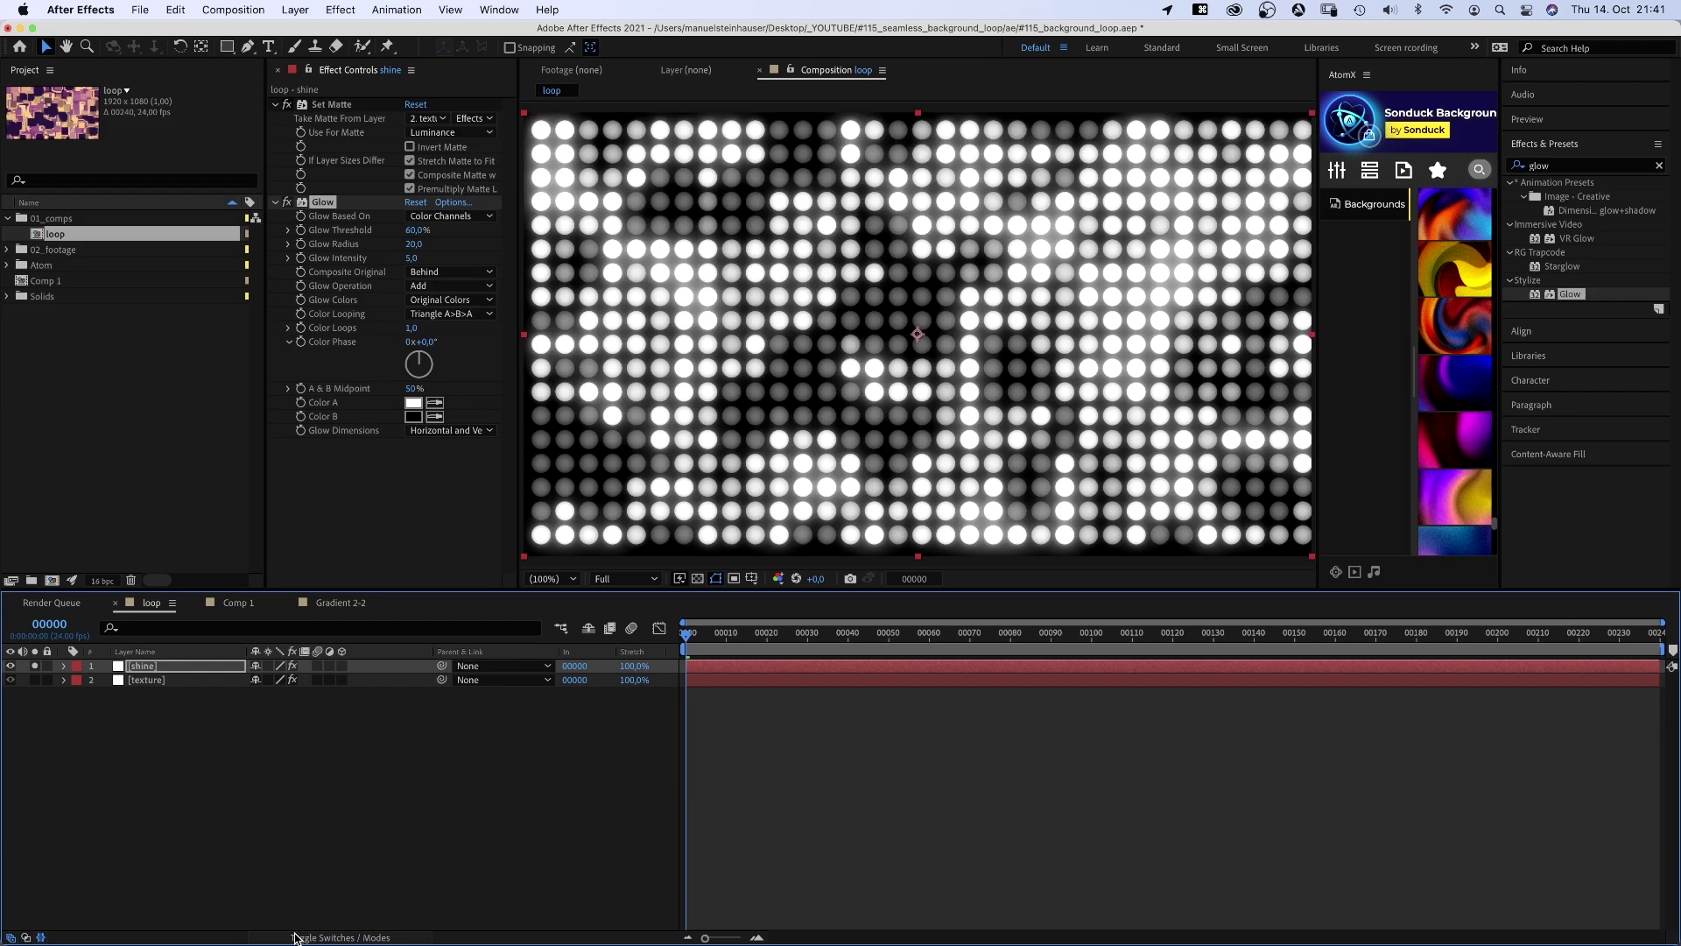
click(301, 936)
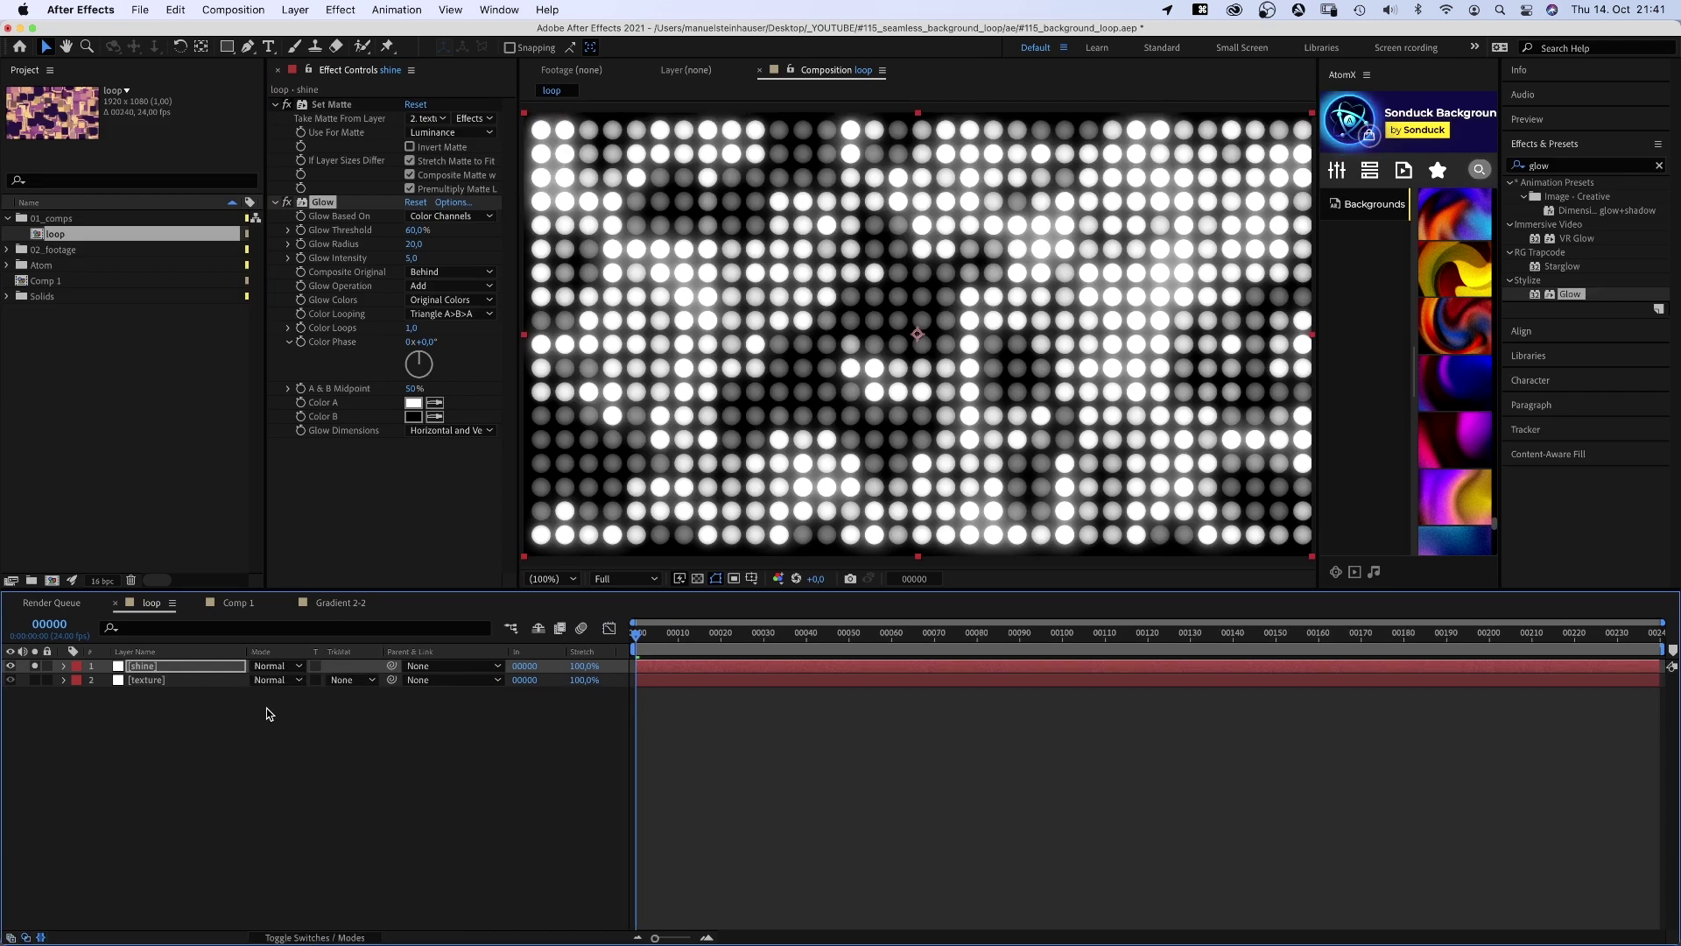
click(289, 666)
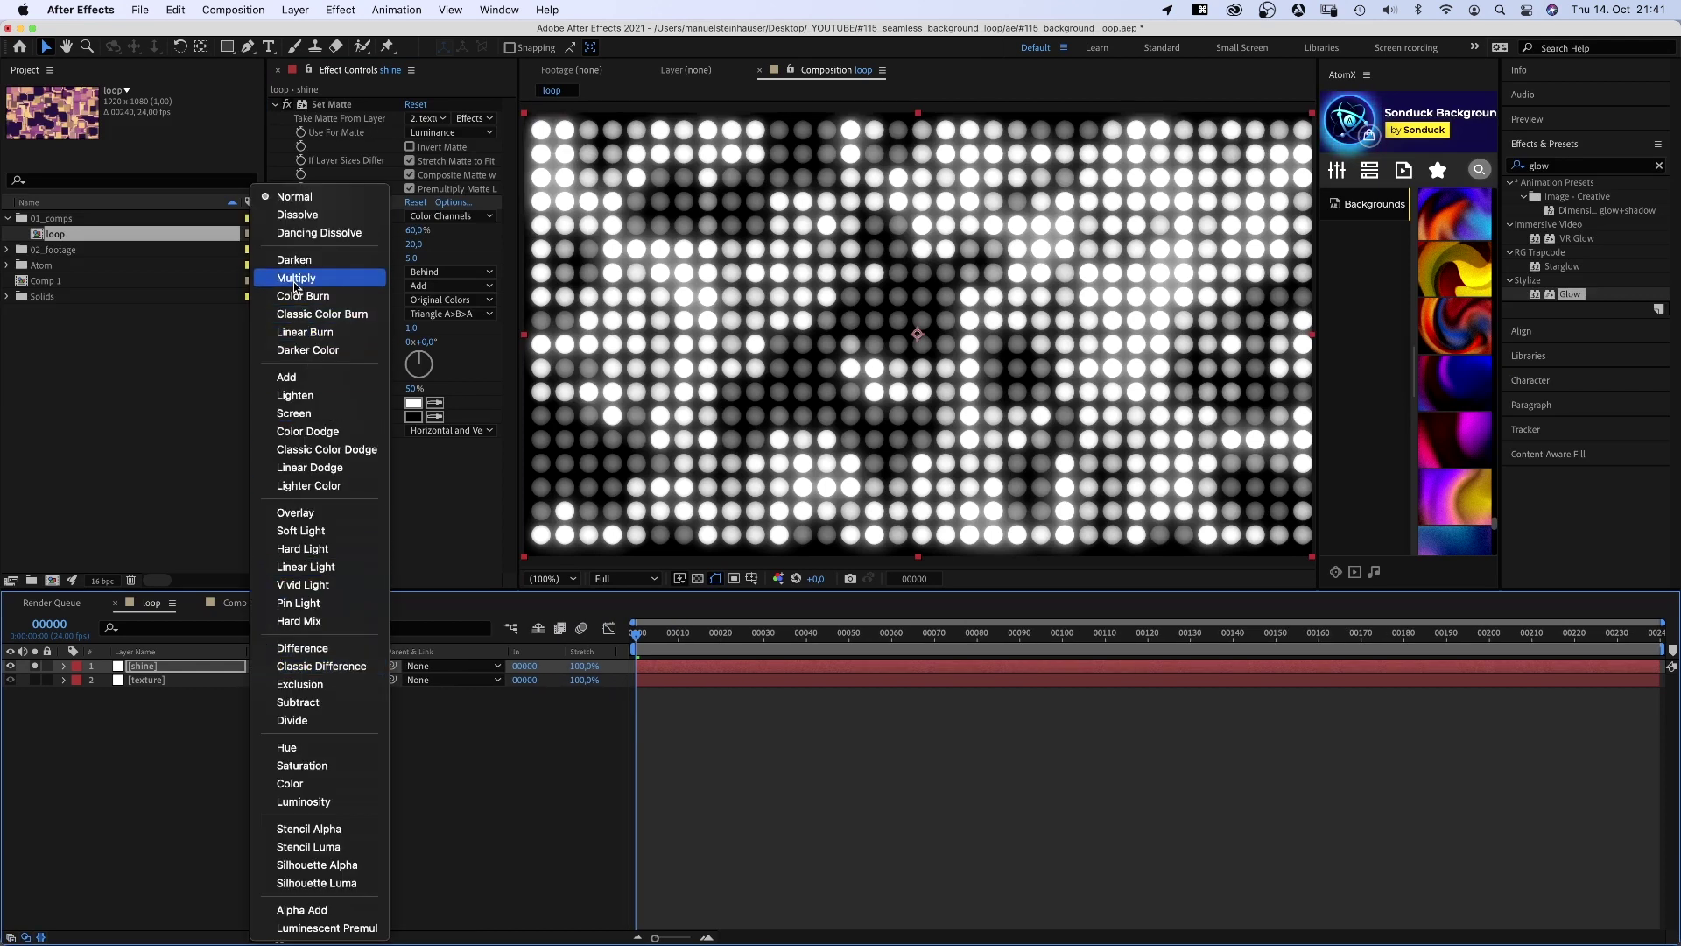
click(306, 515)
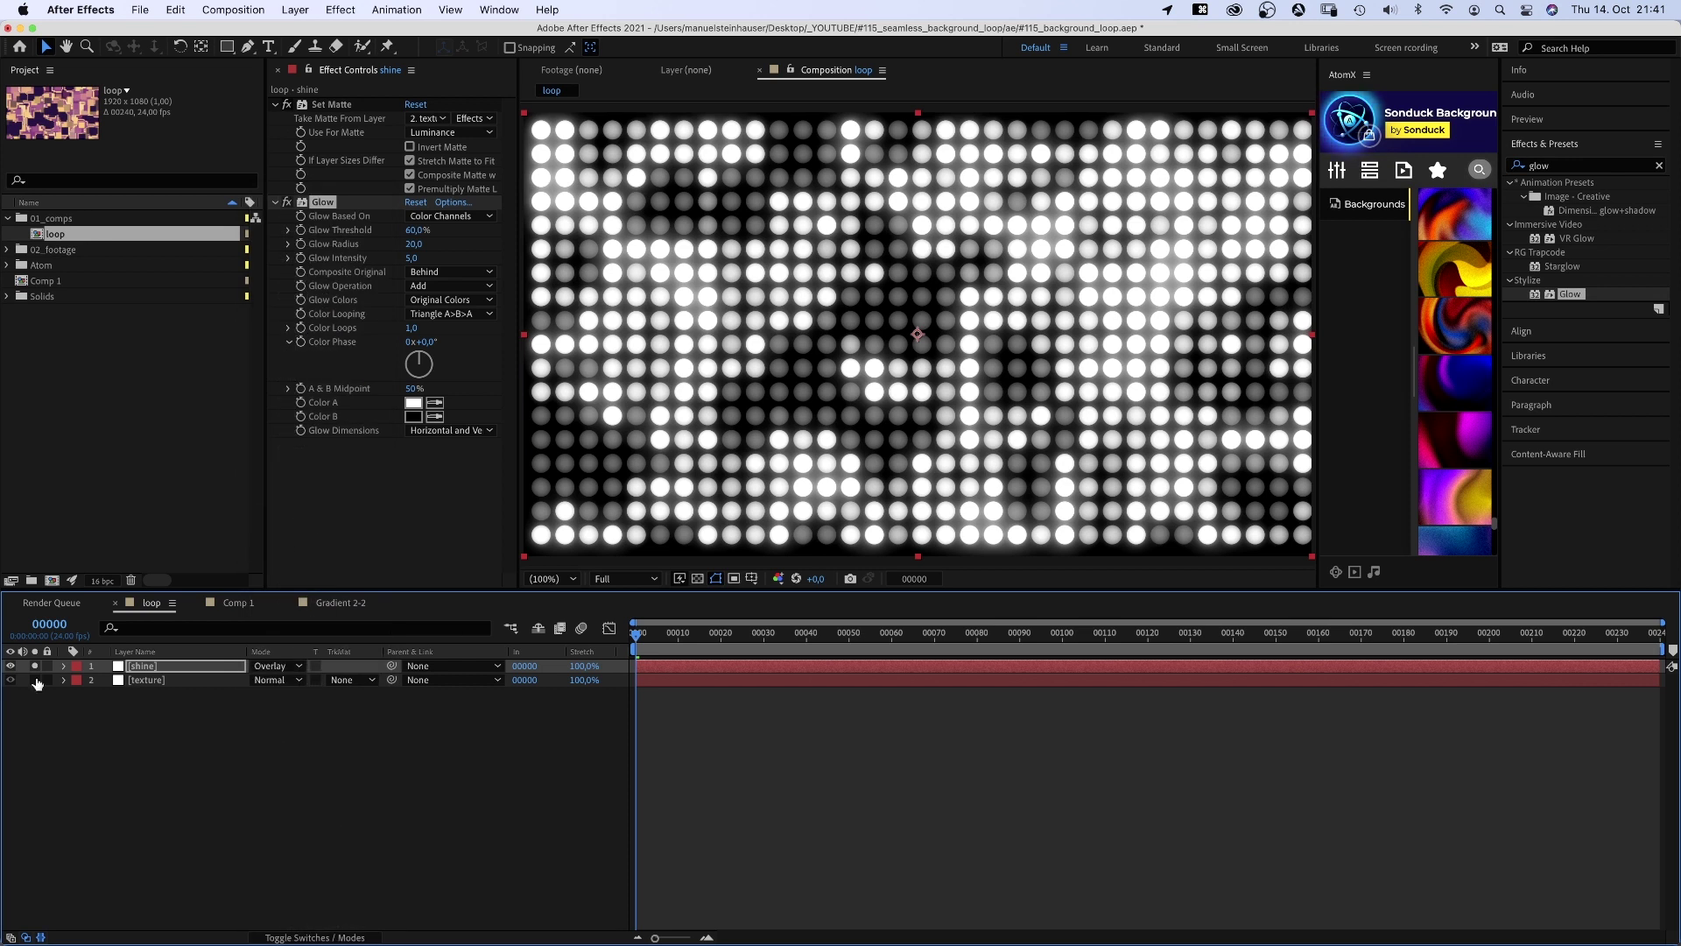
click(34, 667)
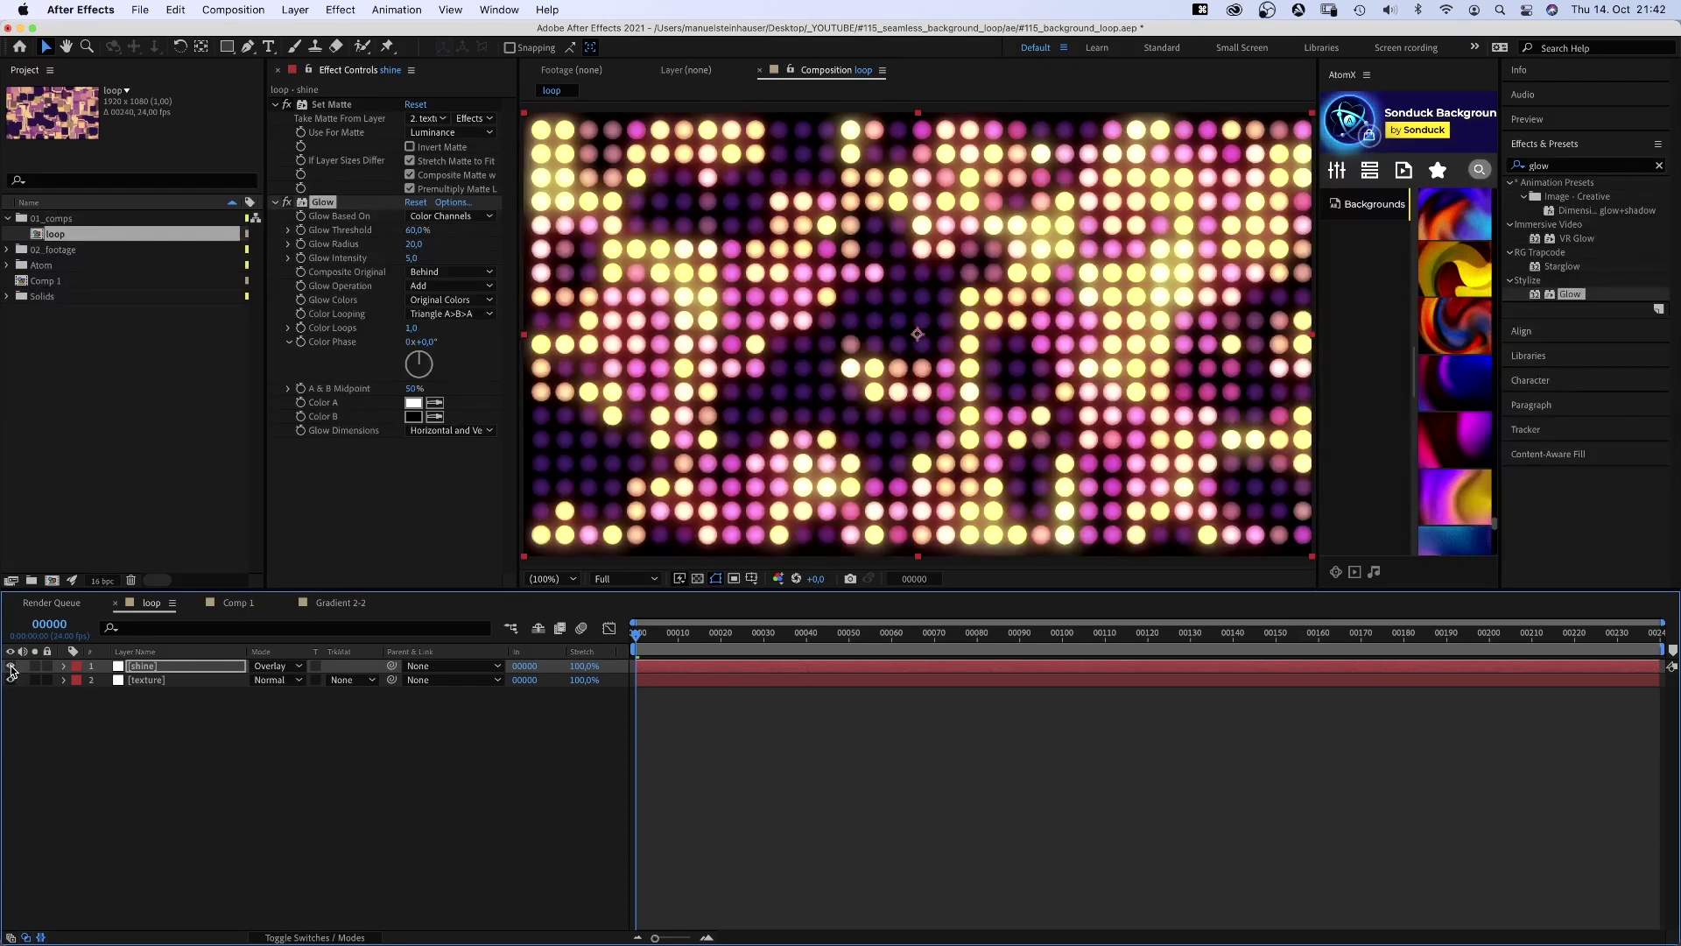
click(14, 668)
click(13, 667)
- Duplicate the shine layer and remove the Glow effect
click(154, 666)
key(super+d)
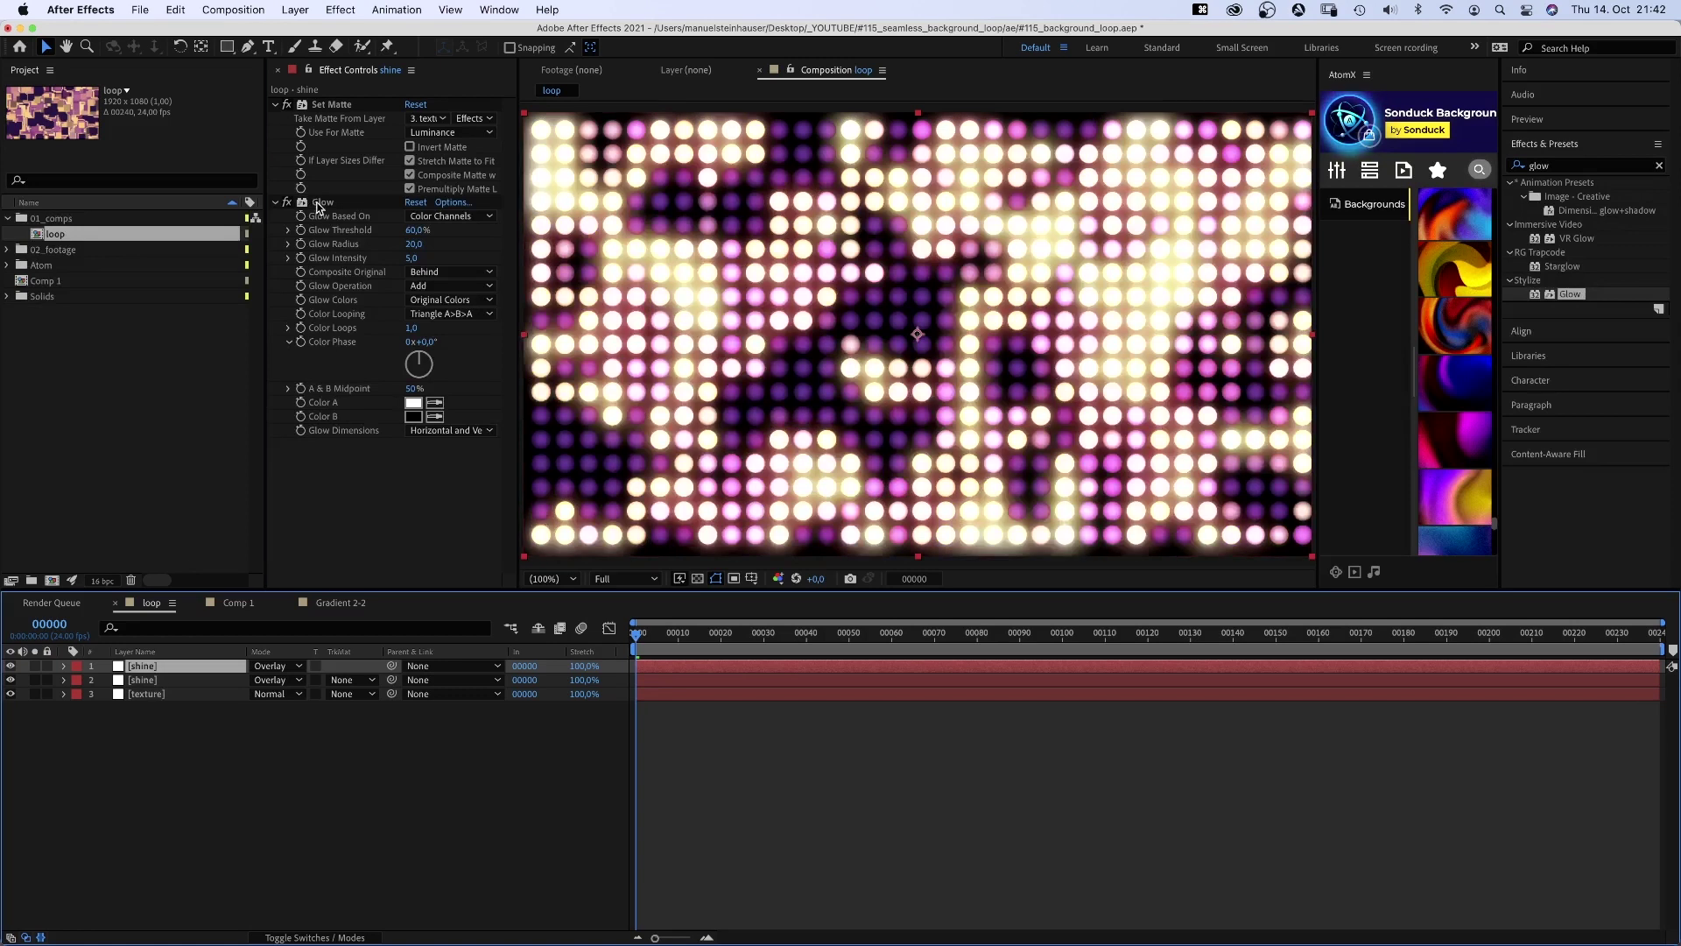
click(321, 203)
key(BackSpace)
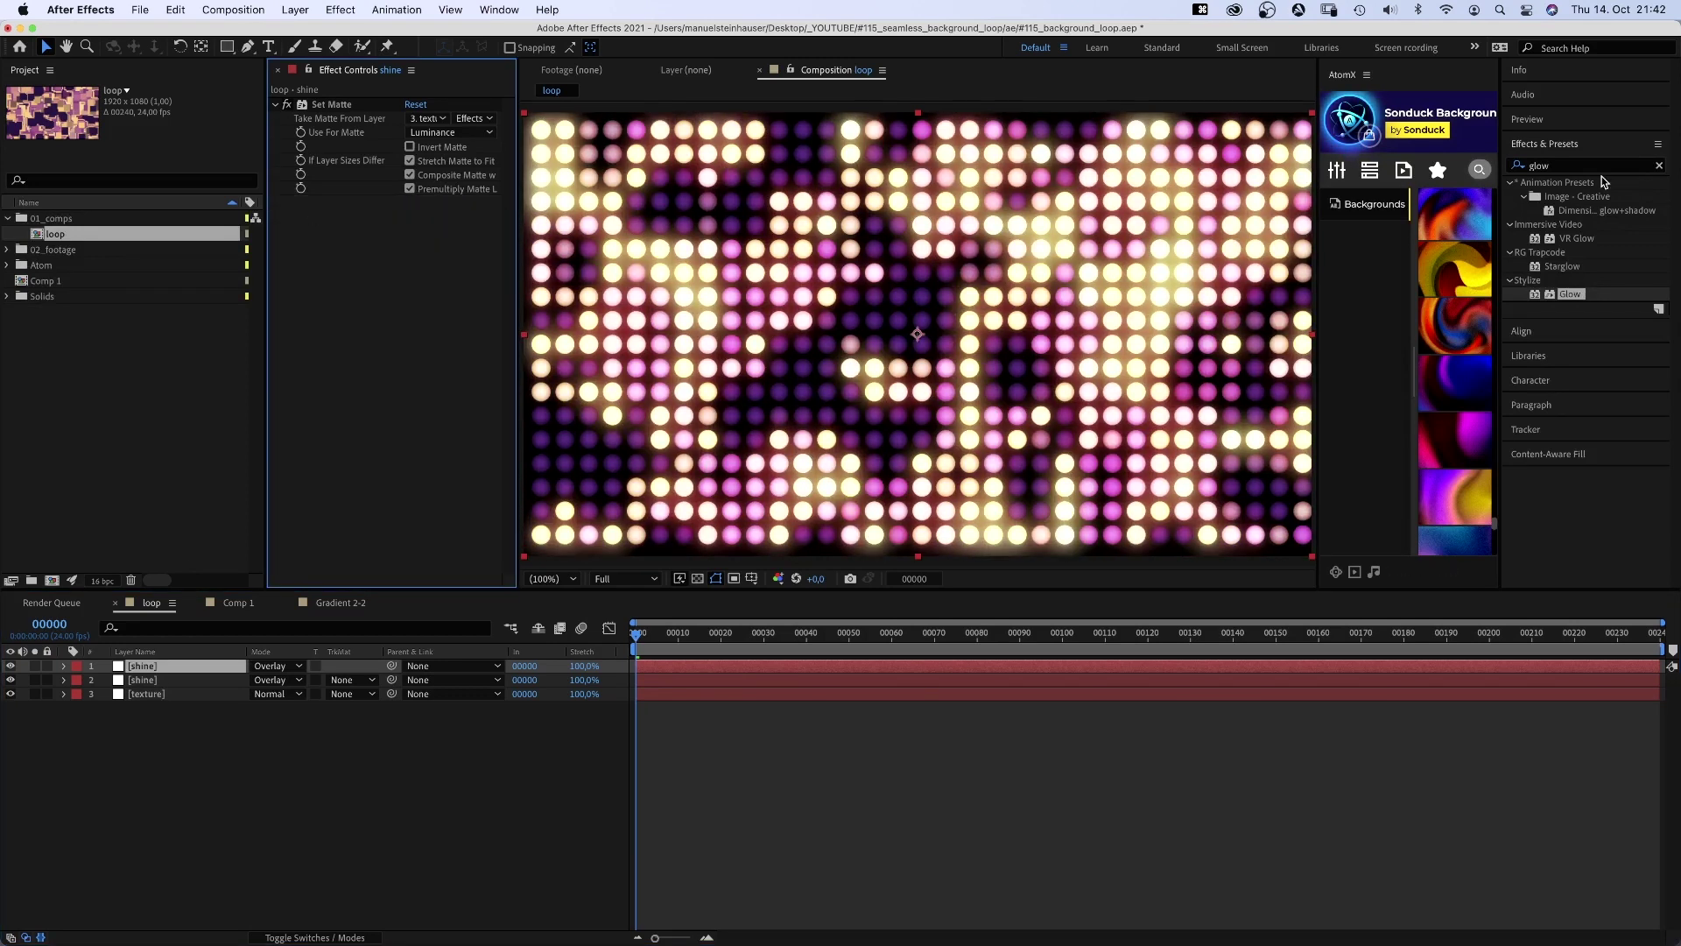
click(1561, 167)
text(matte c)
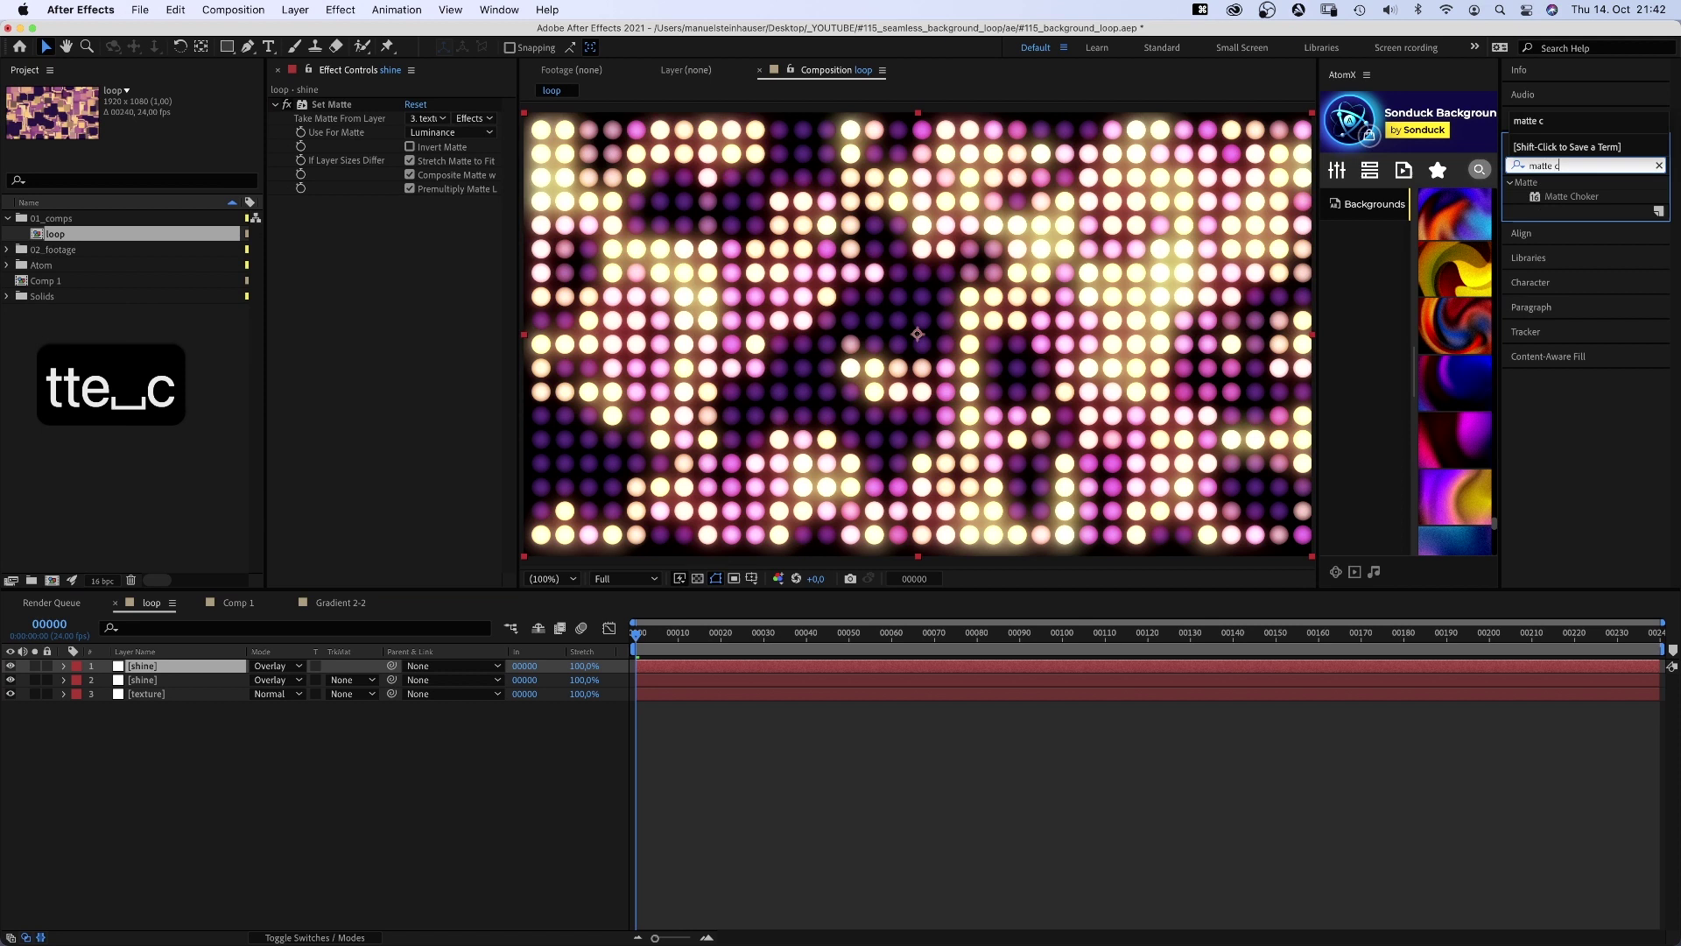
text(h)
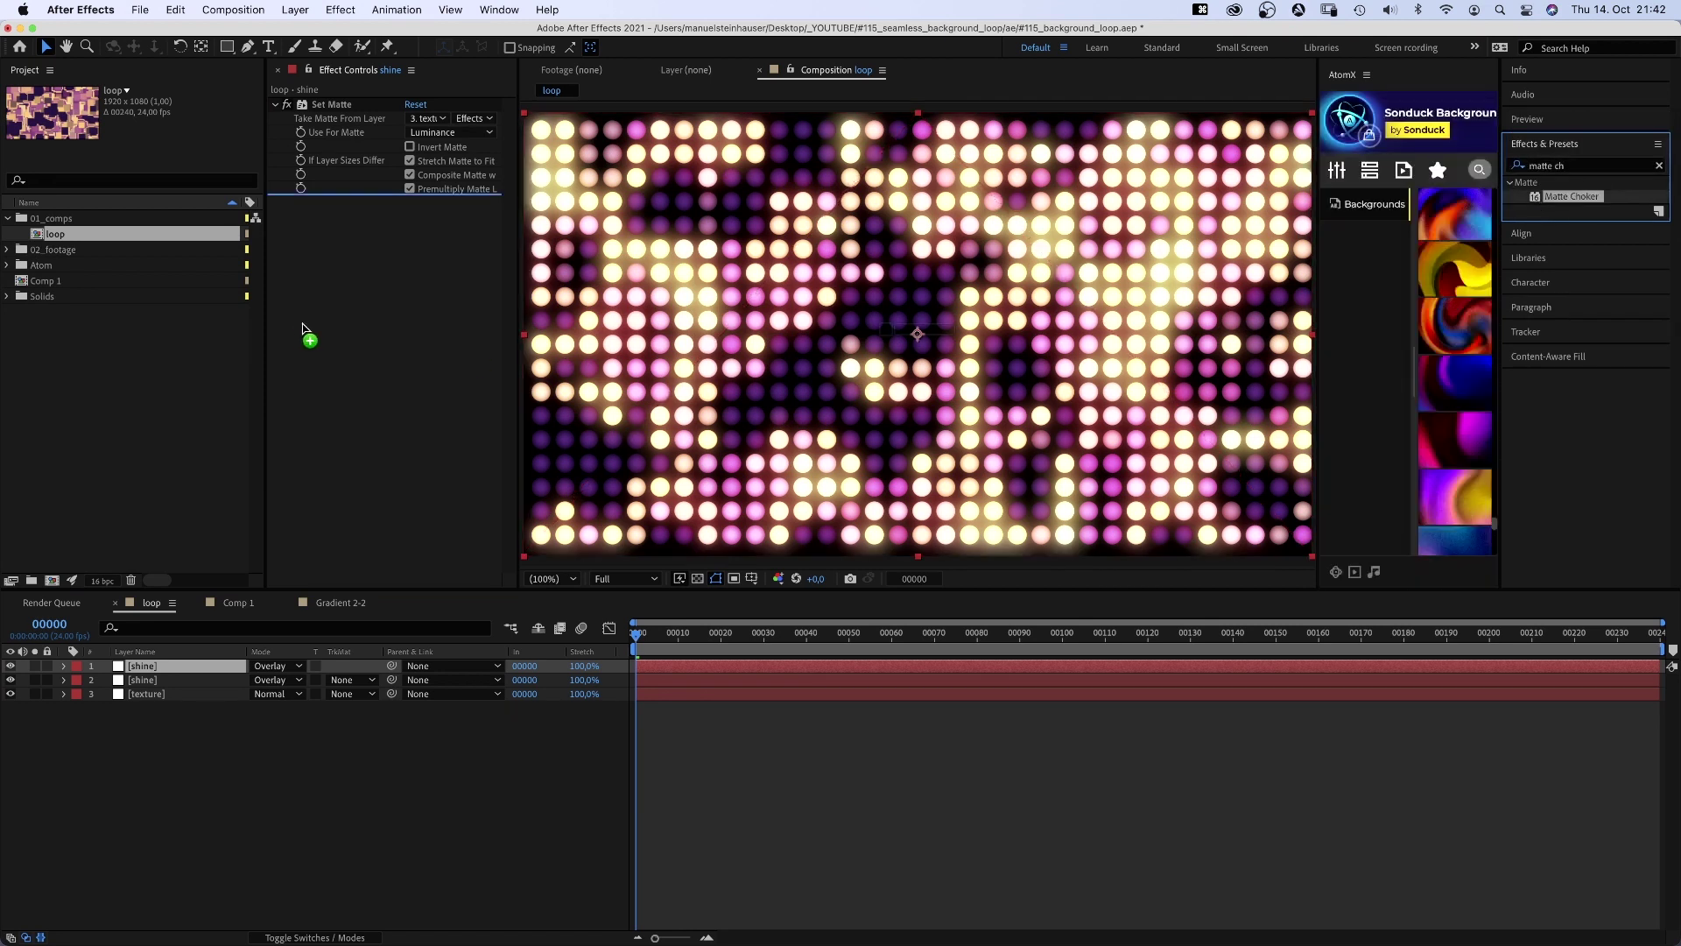
- Apply Matte Choker to shine, soloed, with geometric softness 17.3 and choke 83
drag(1563, 197, 320, 379)
click(38, 666)
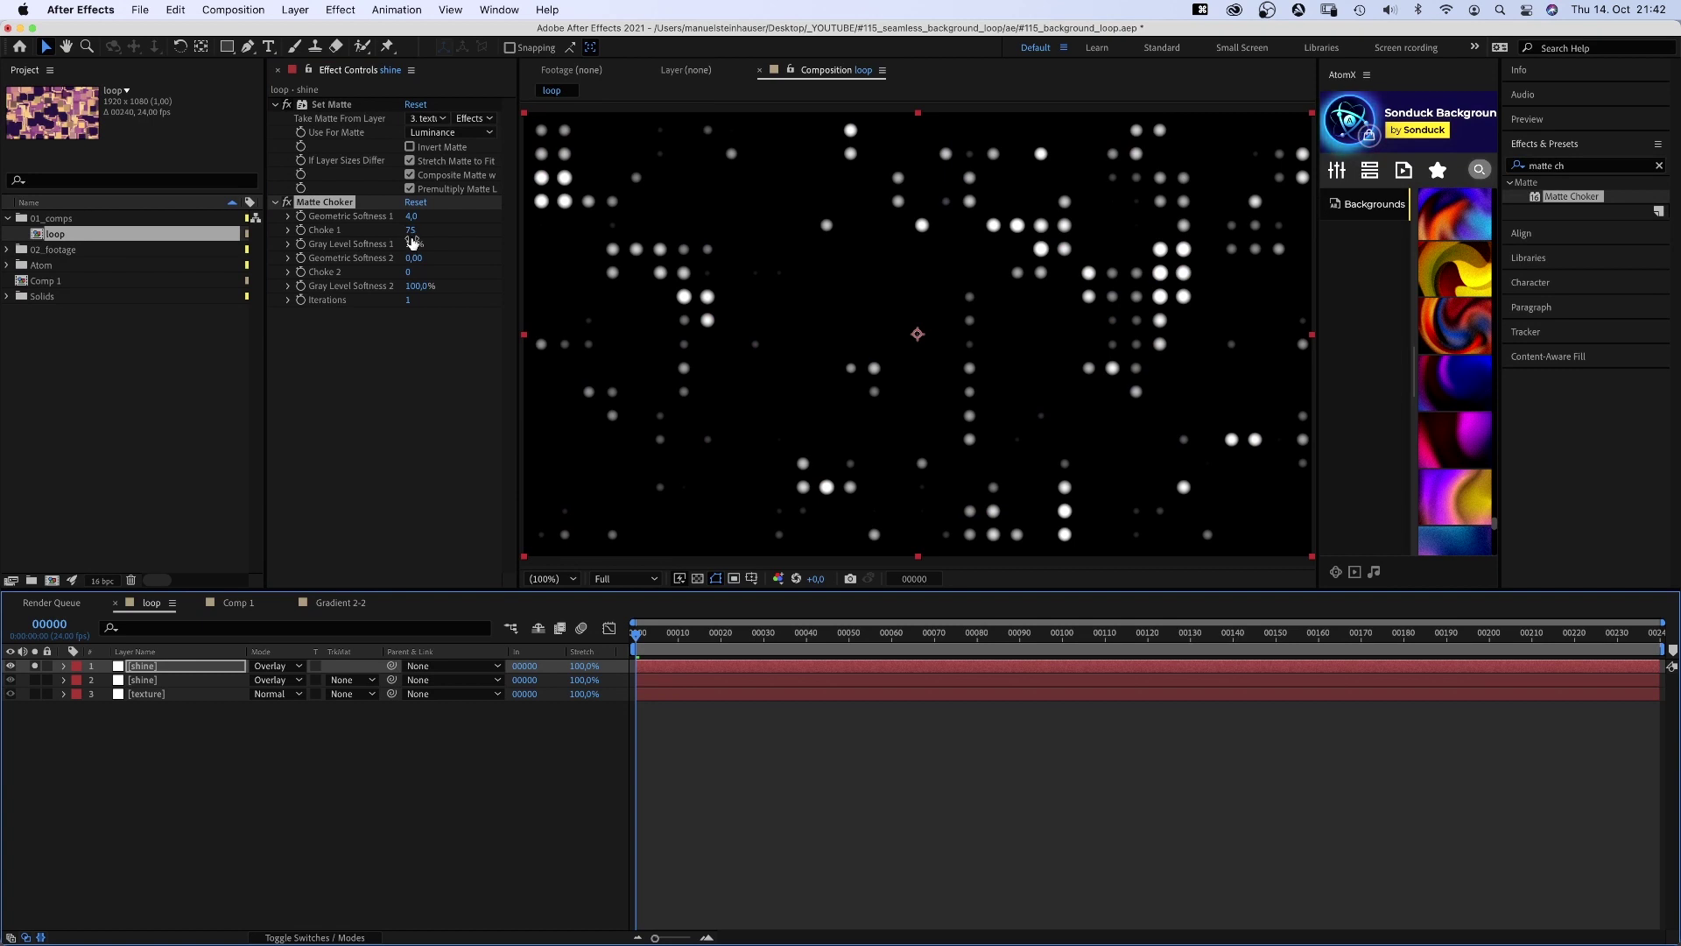
drag(413, 216, 512, 208)
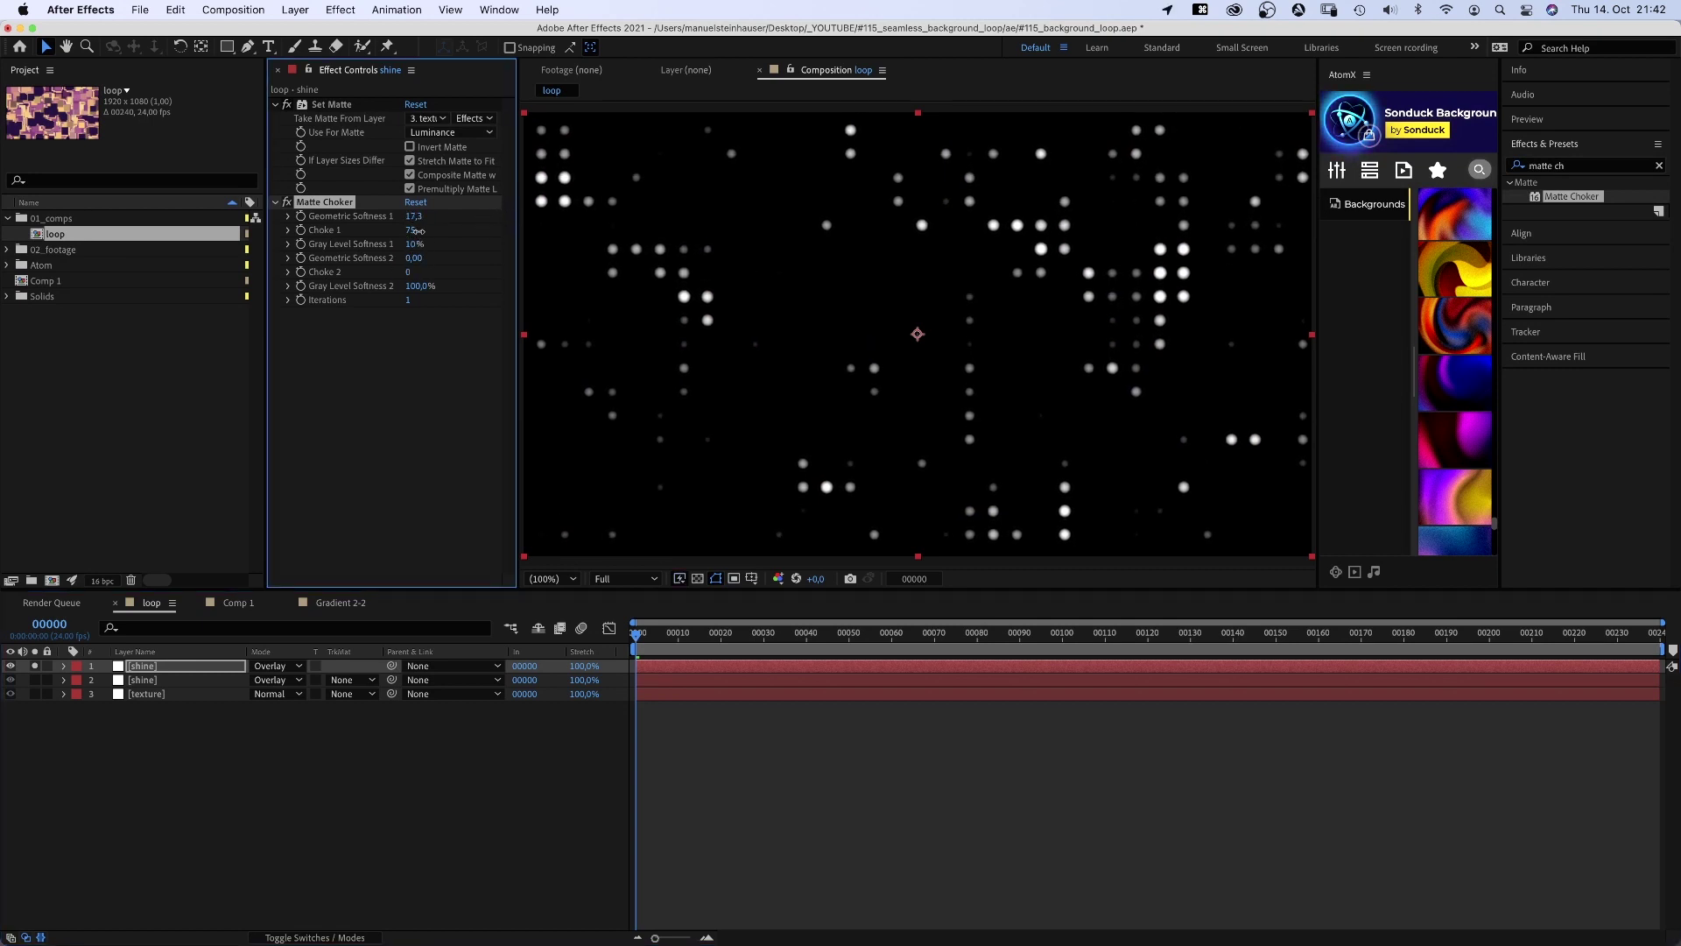
drag(418, 231, 424, 232)
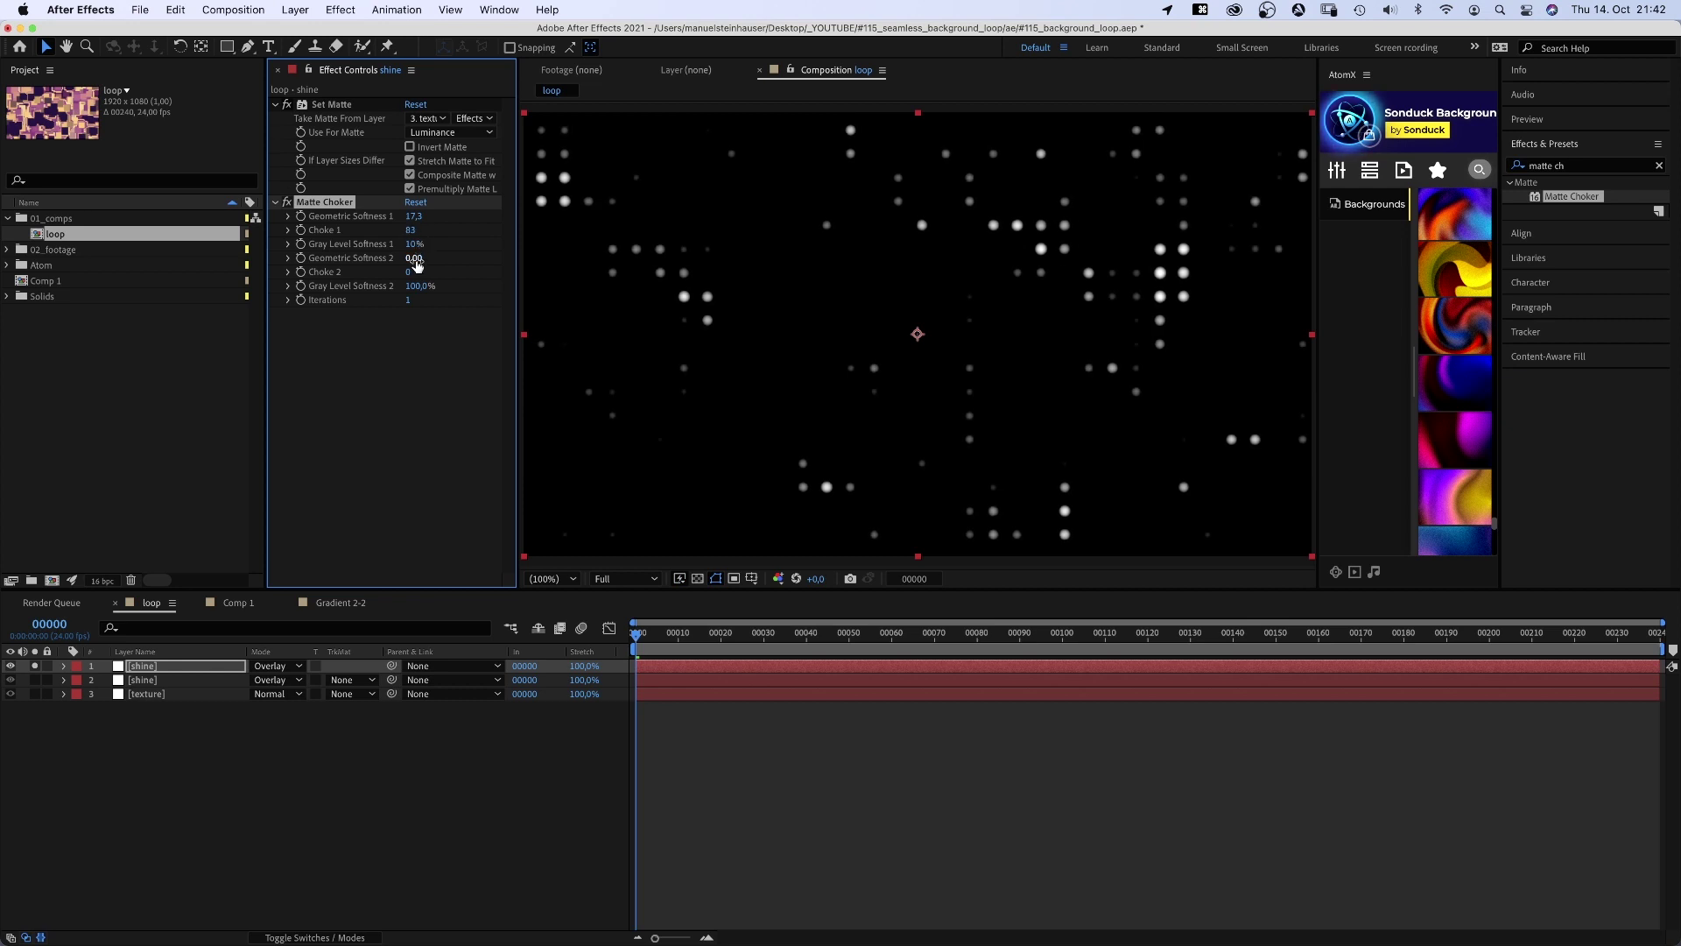
- Set the shine layer's blending mode to Screen and unsolo it
click(276, 666)
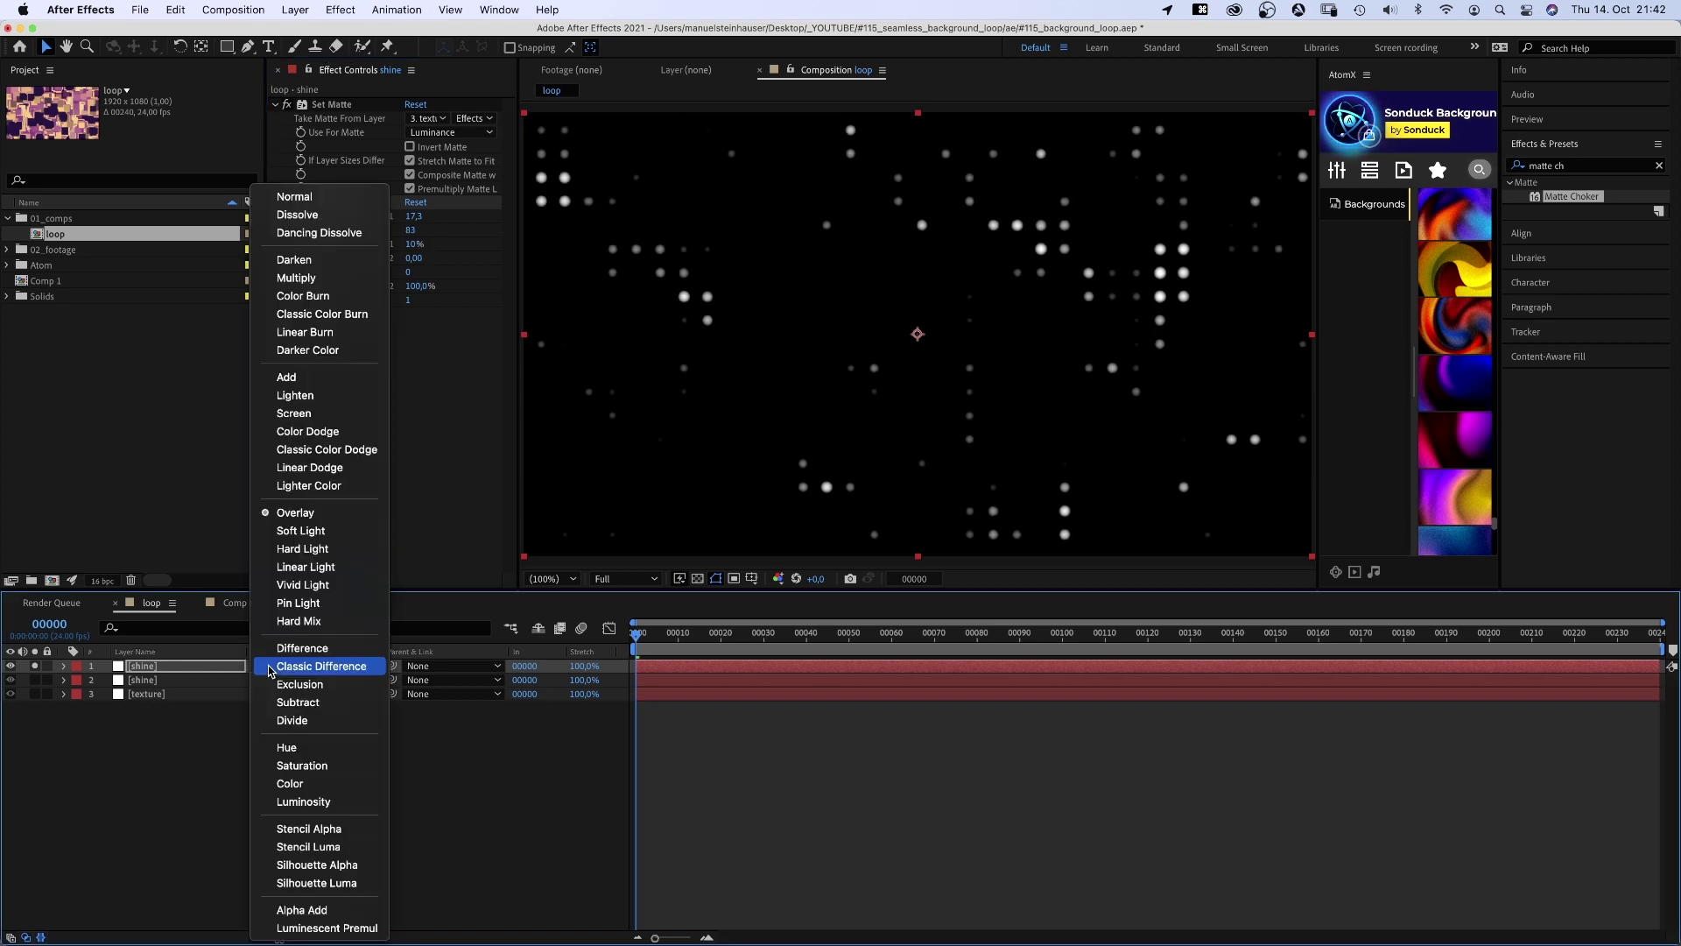
click(308, 414)
click(35, 668)
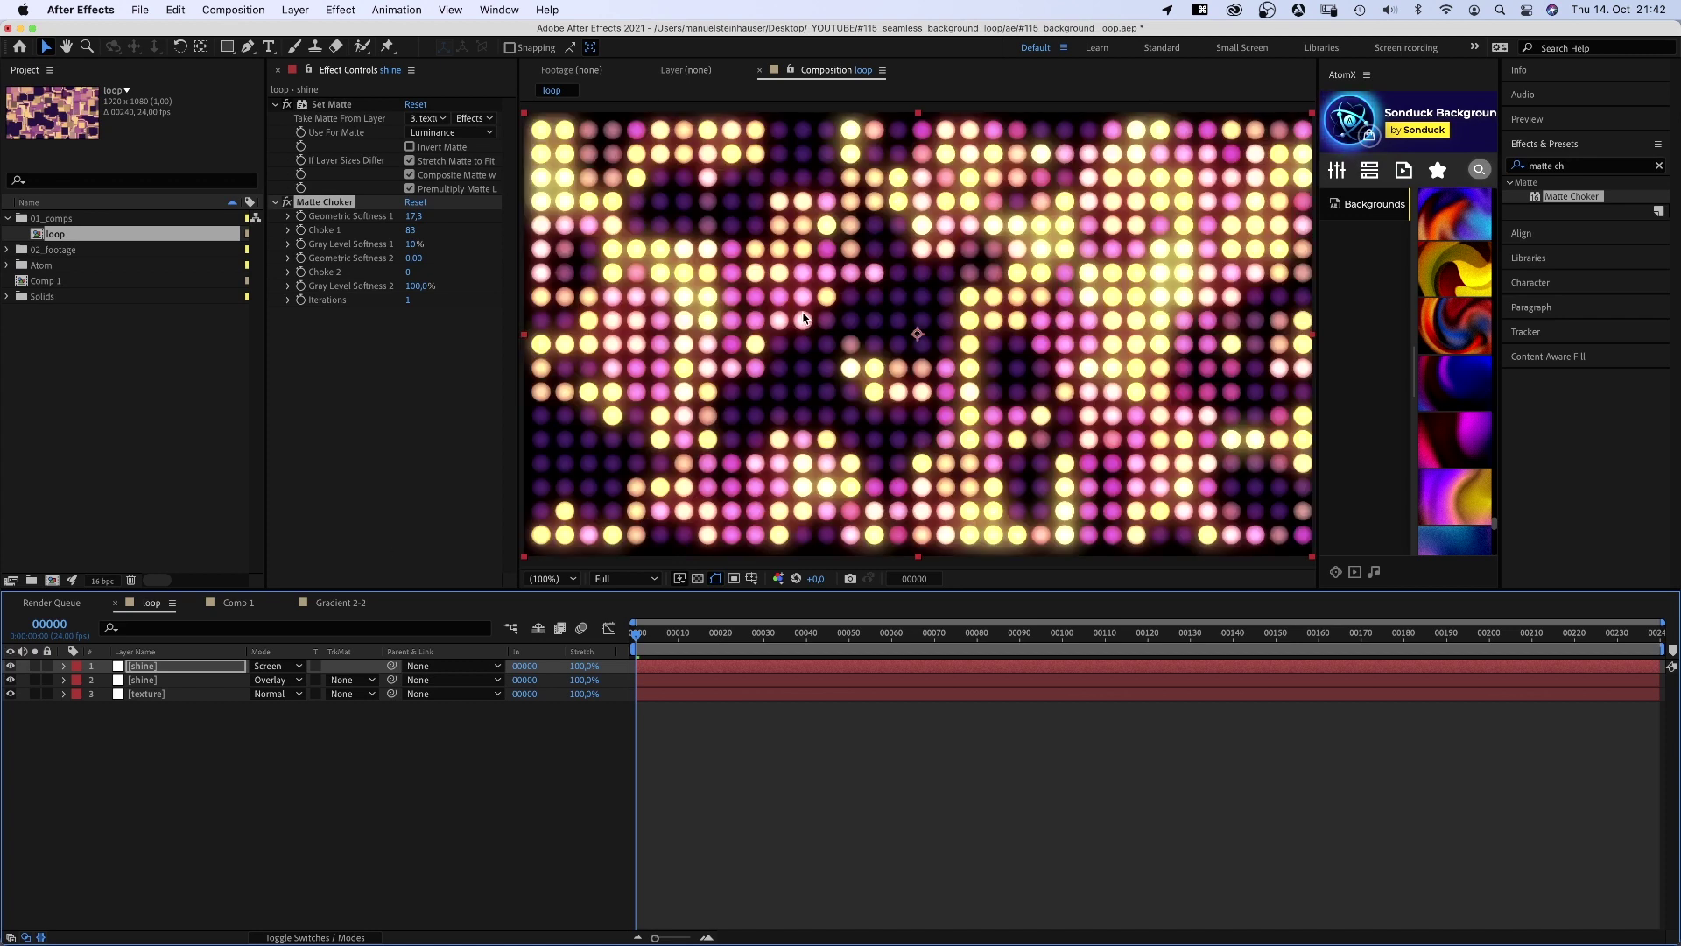
key(KP_0)
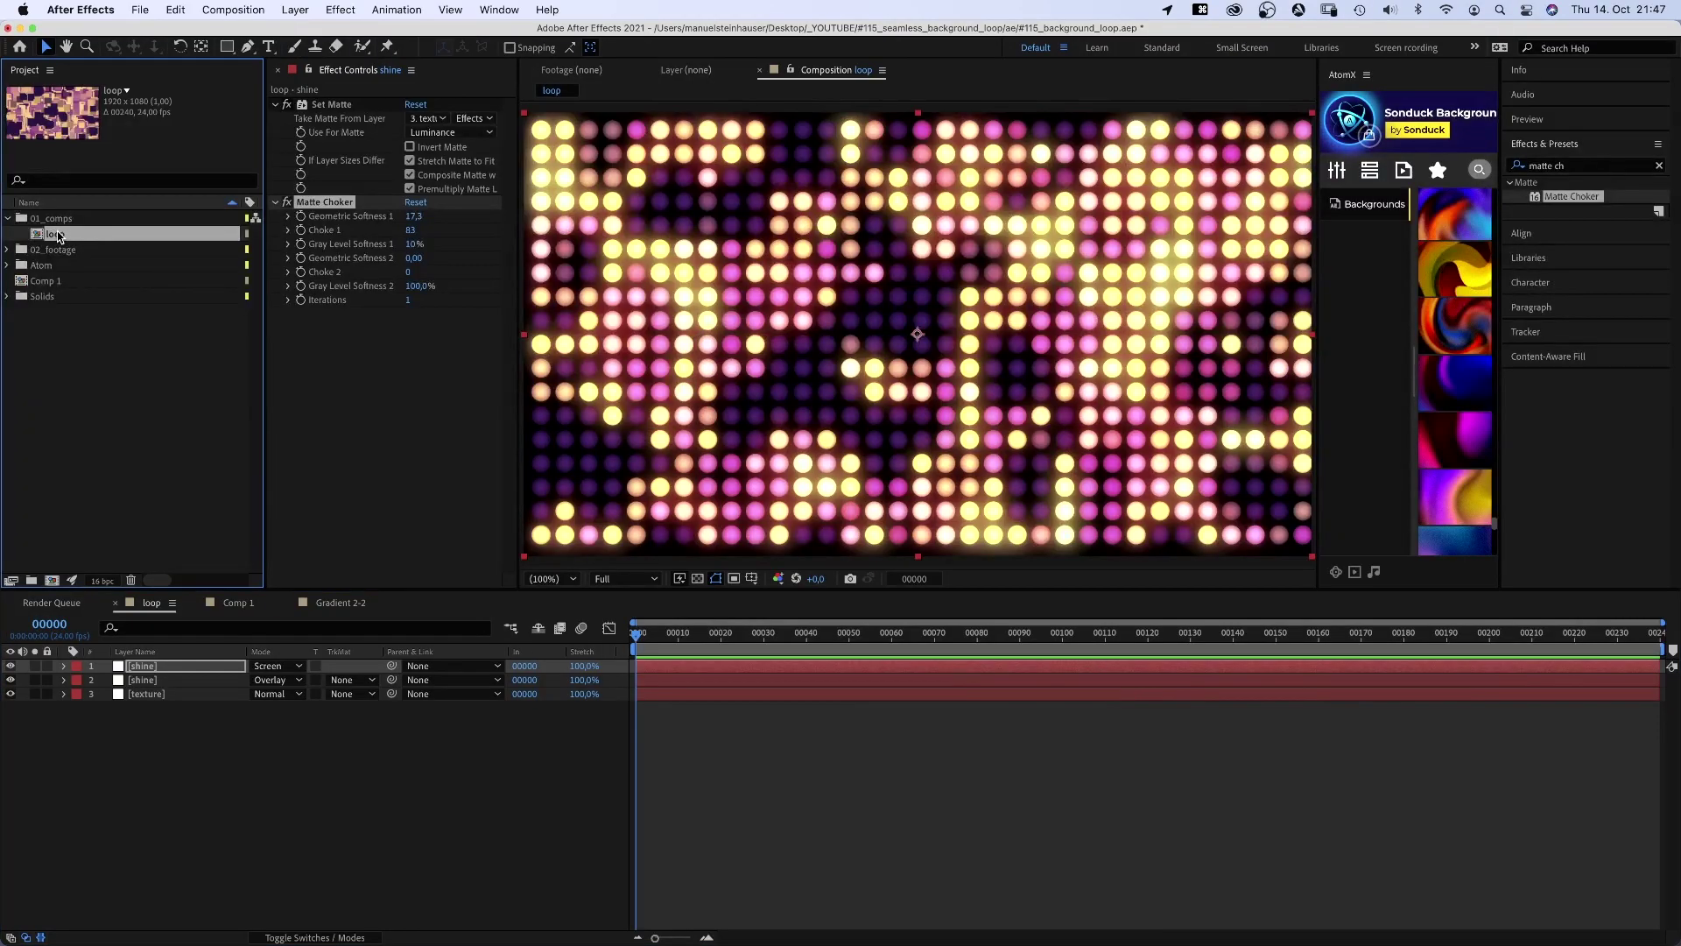
- Duplicate the loop comp as loop 2, open it, and select the texture layer
key(super+d)
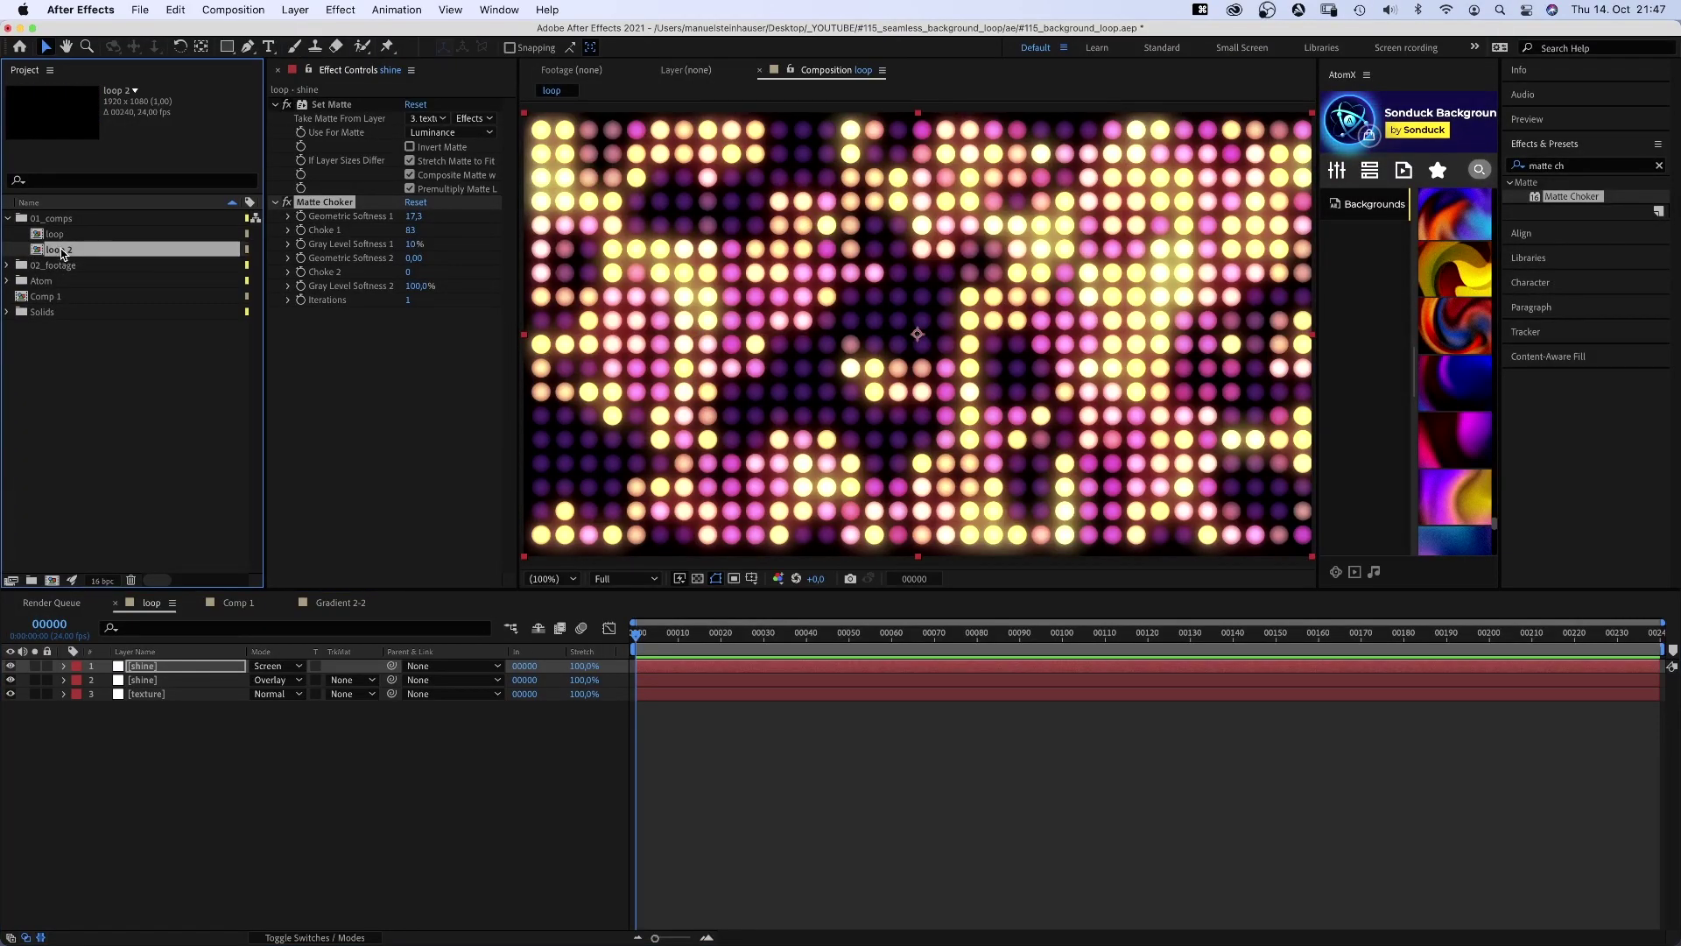
double_click(58, 250)
click(147, 694)
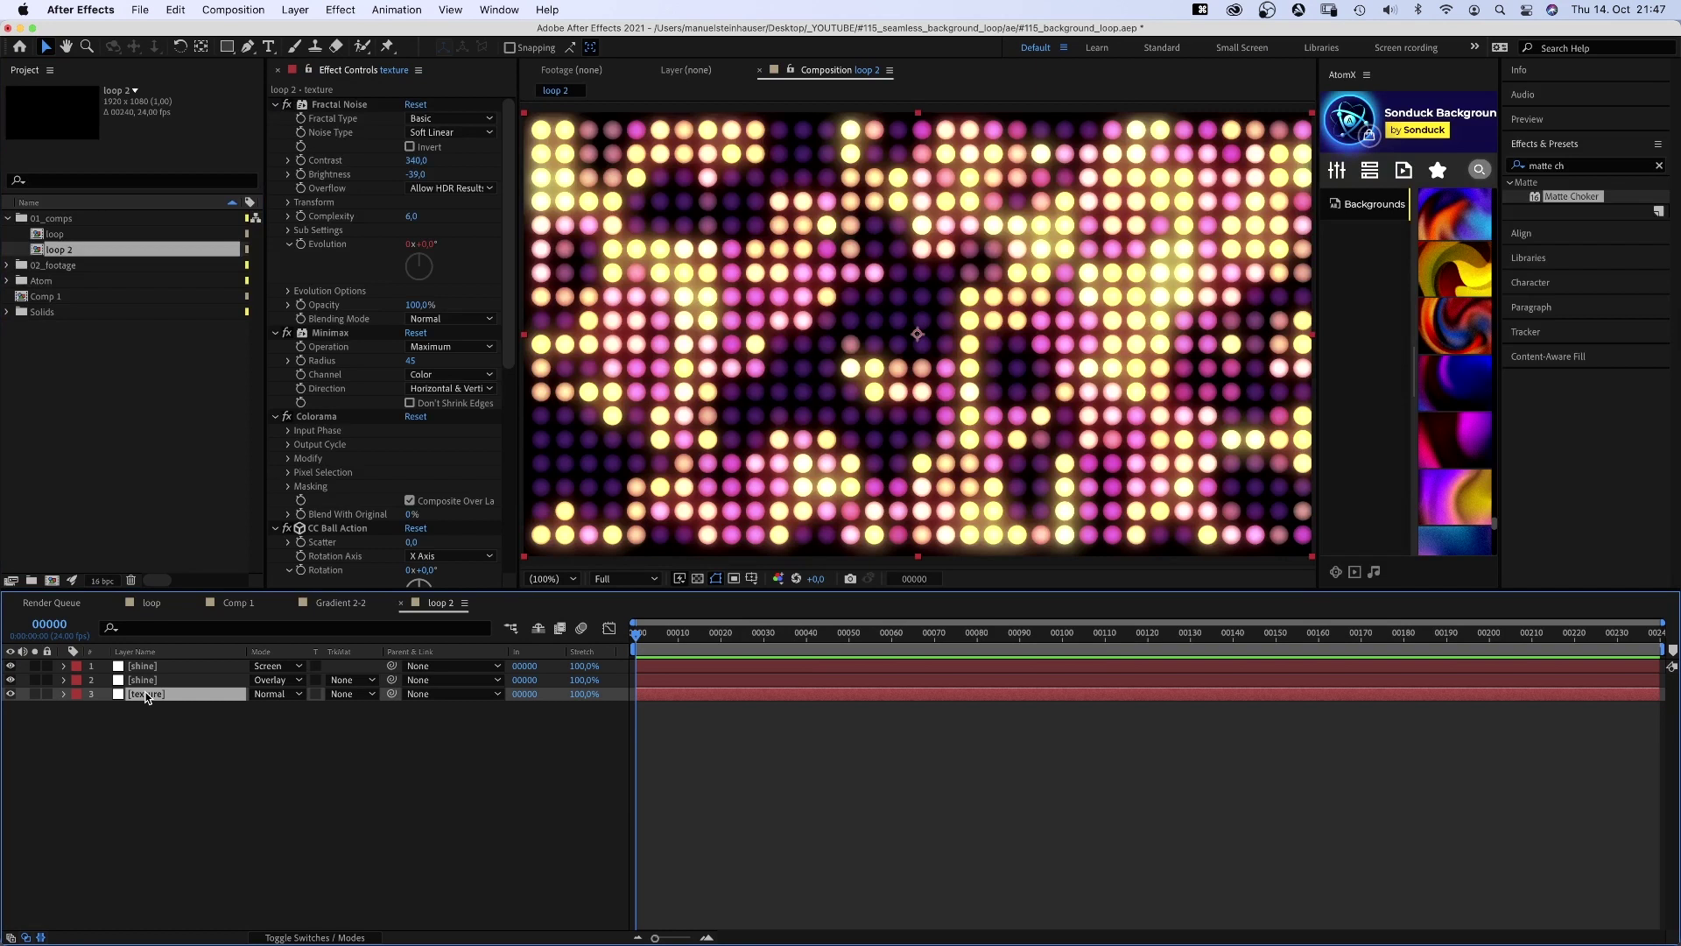
- Turn off Fractal Noise Uniform Scaling and set scale width 3000, height 10
click(289, 201)
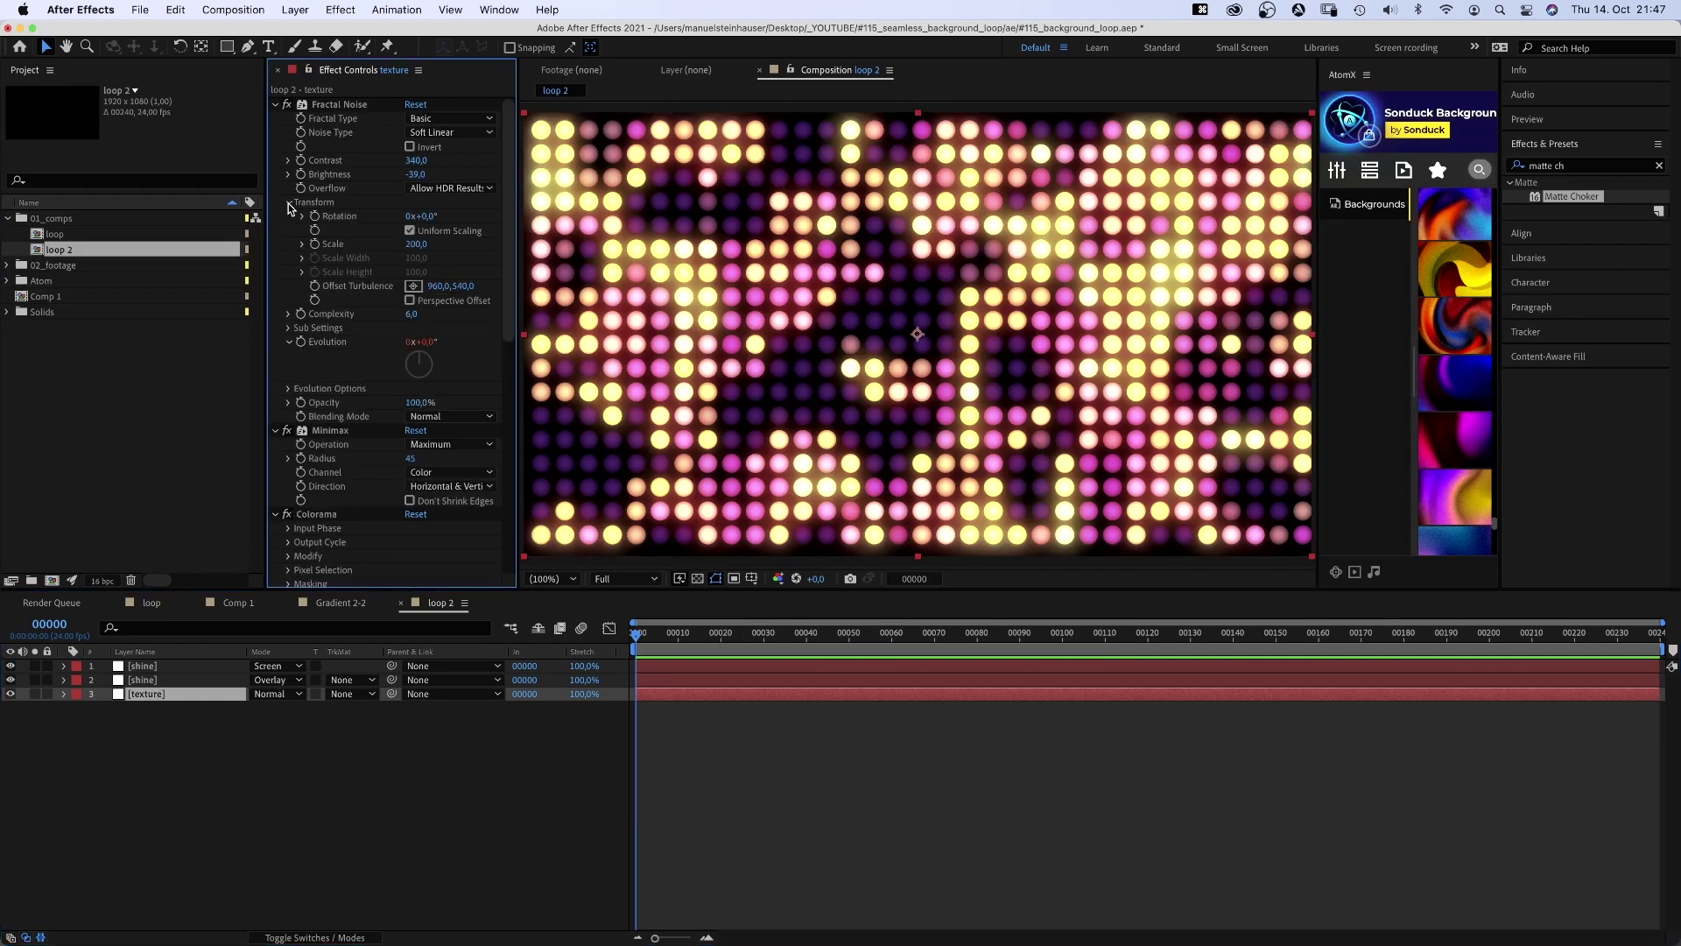
click(411, 230)
drag(417, 259, 416, 270)
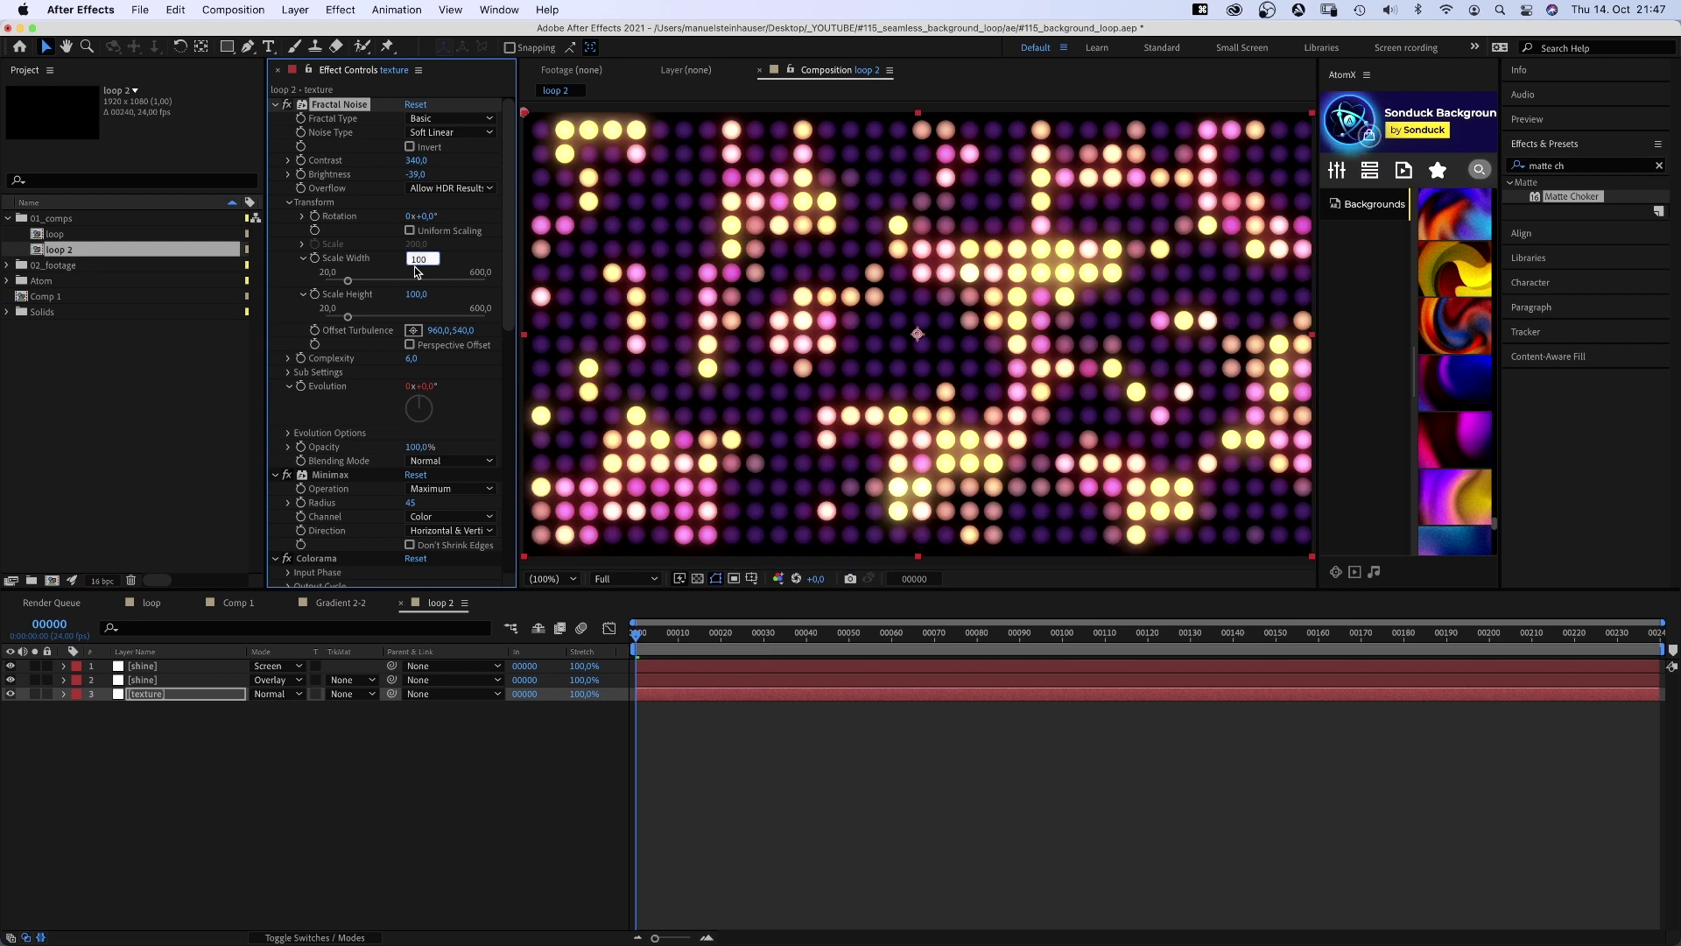
text(3000)
key(Tab)
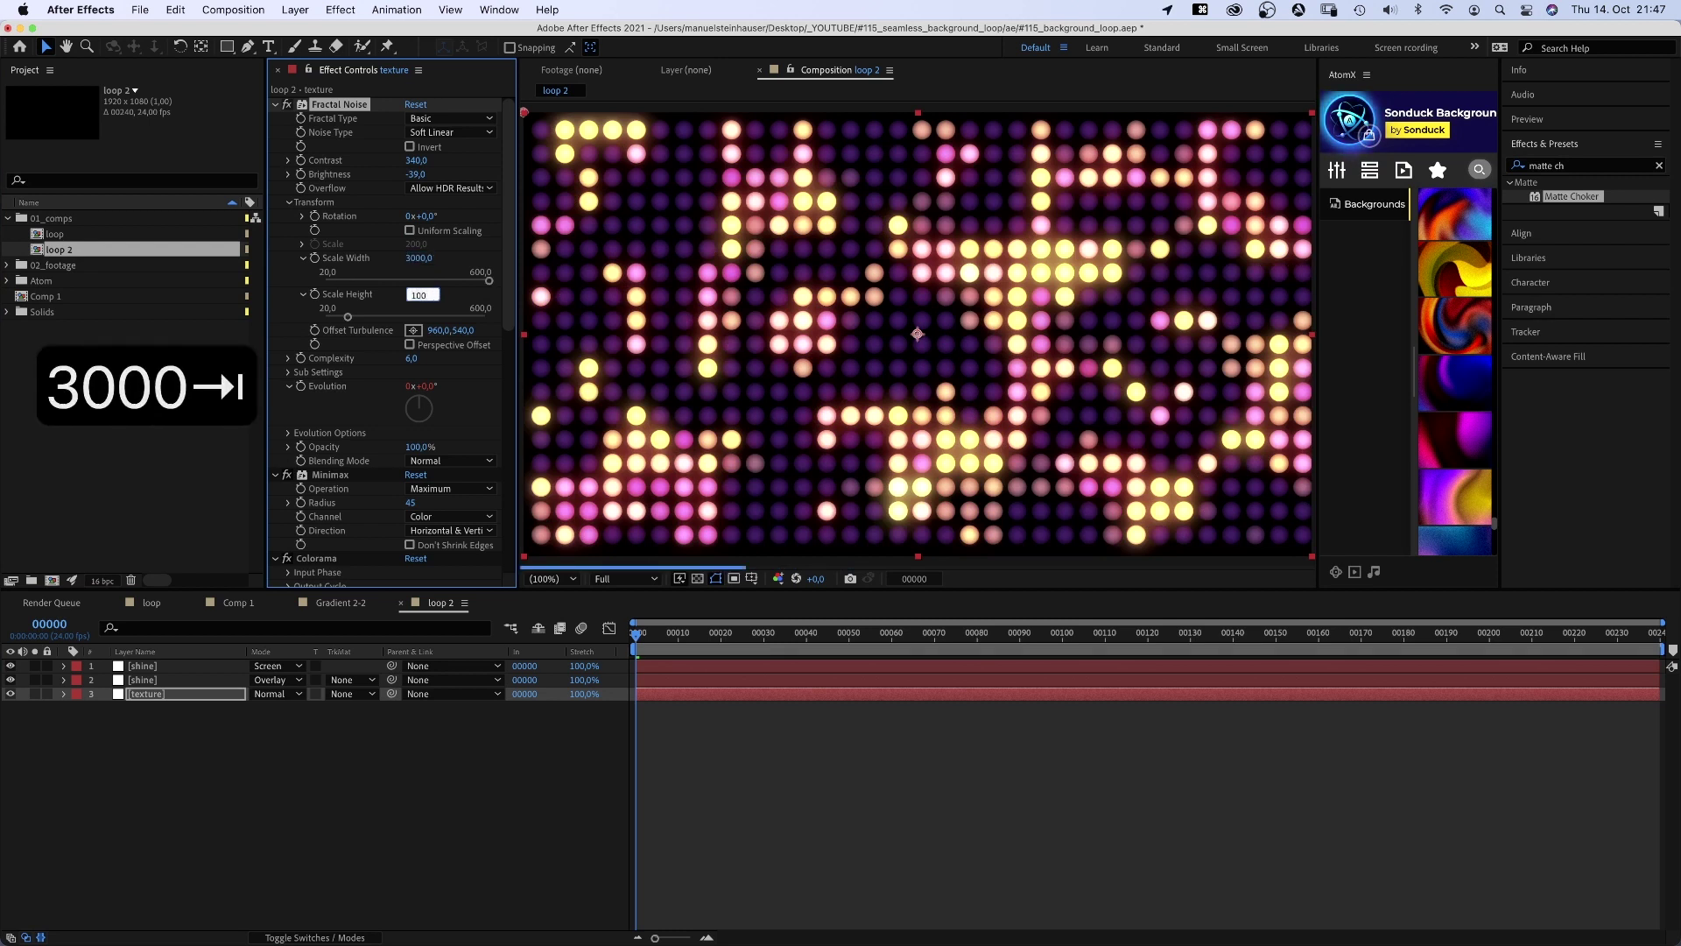
text(10)
key(Return)
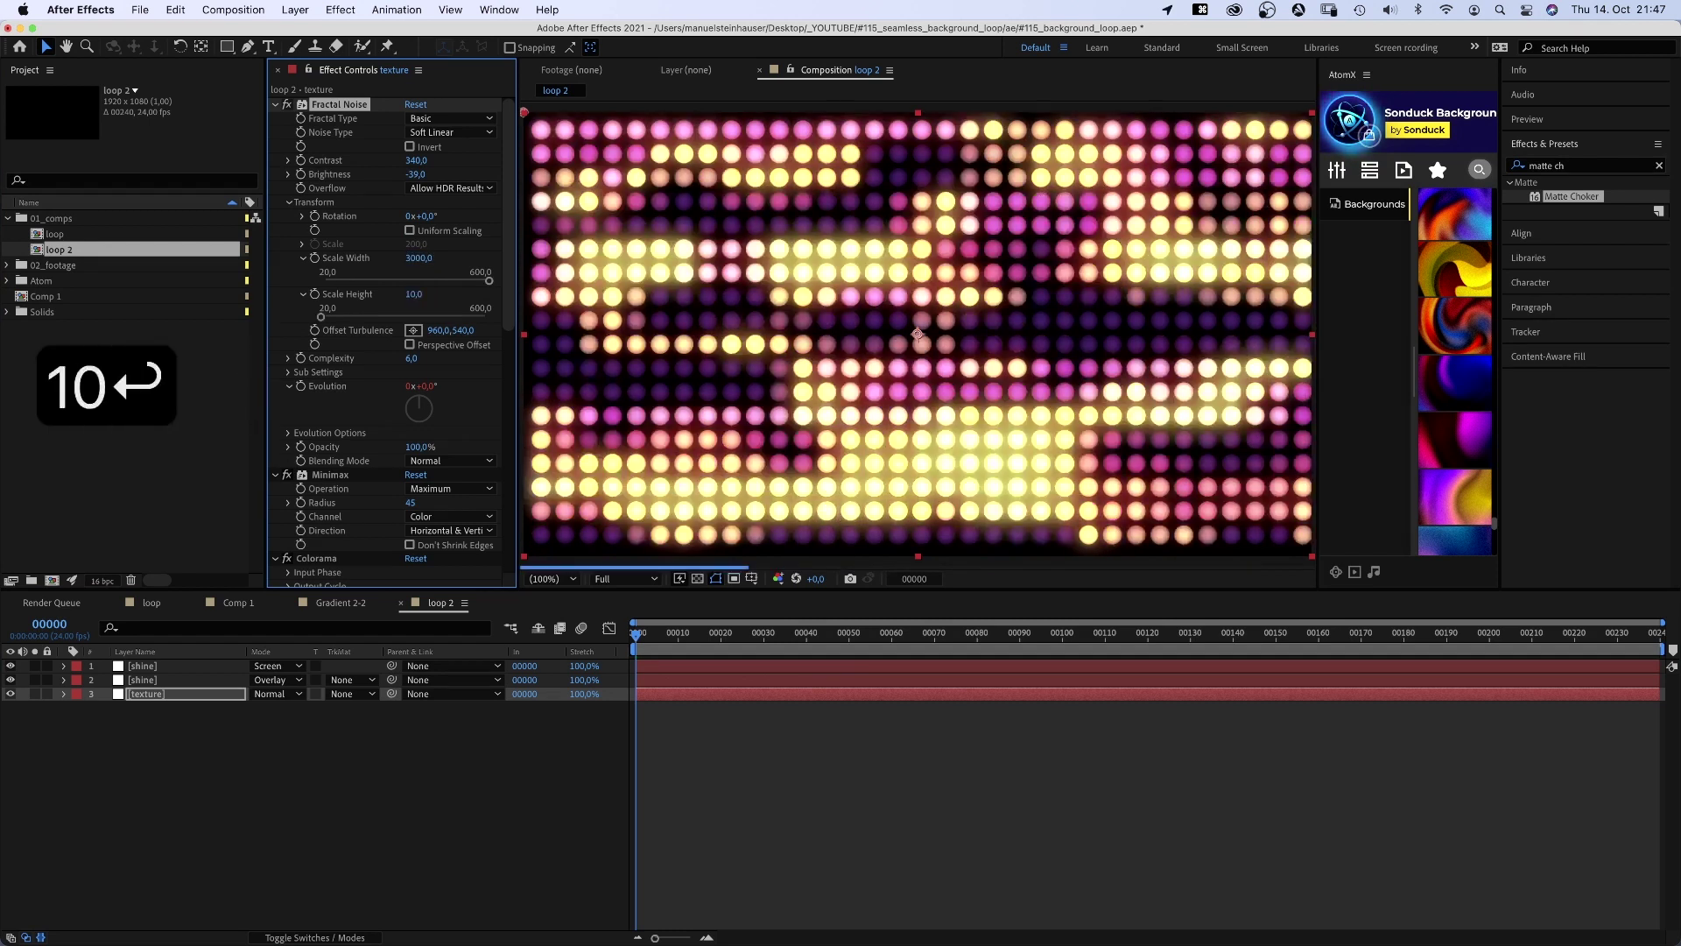
- Switch the texture layer's Minimax to Maximum Then Minimum with radius 3
click(454, 489)
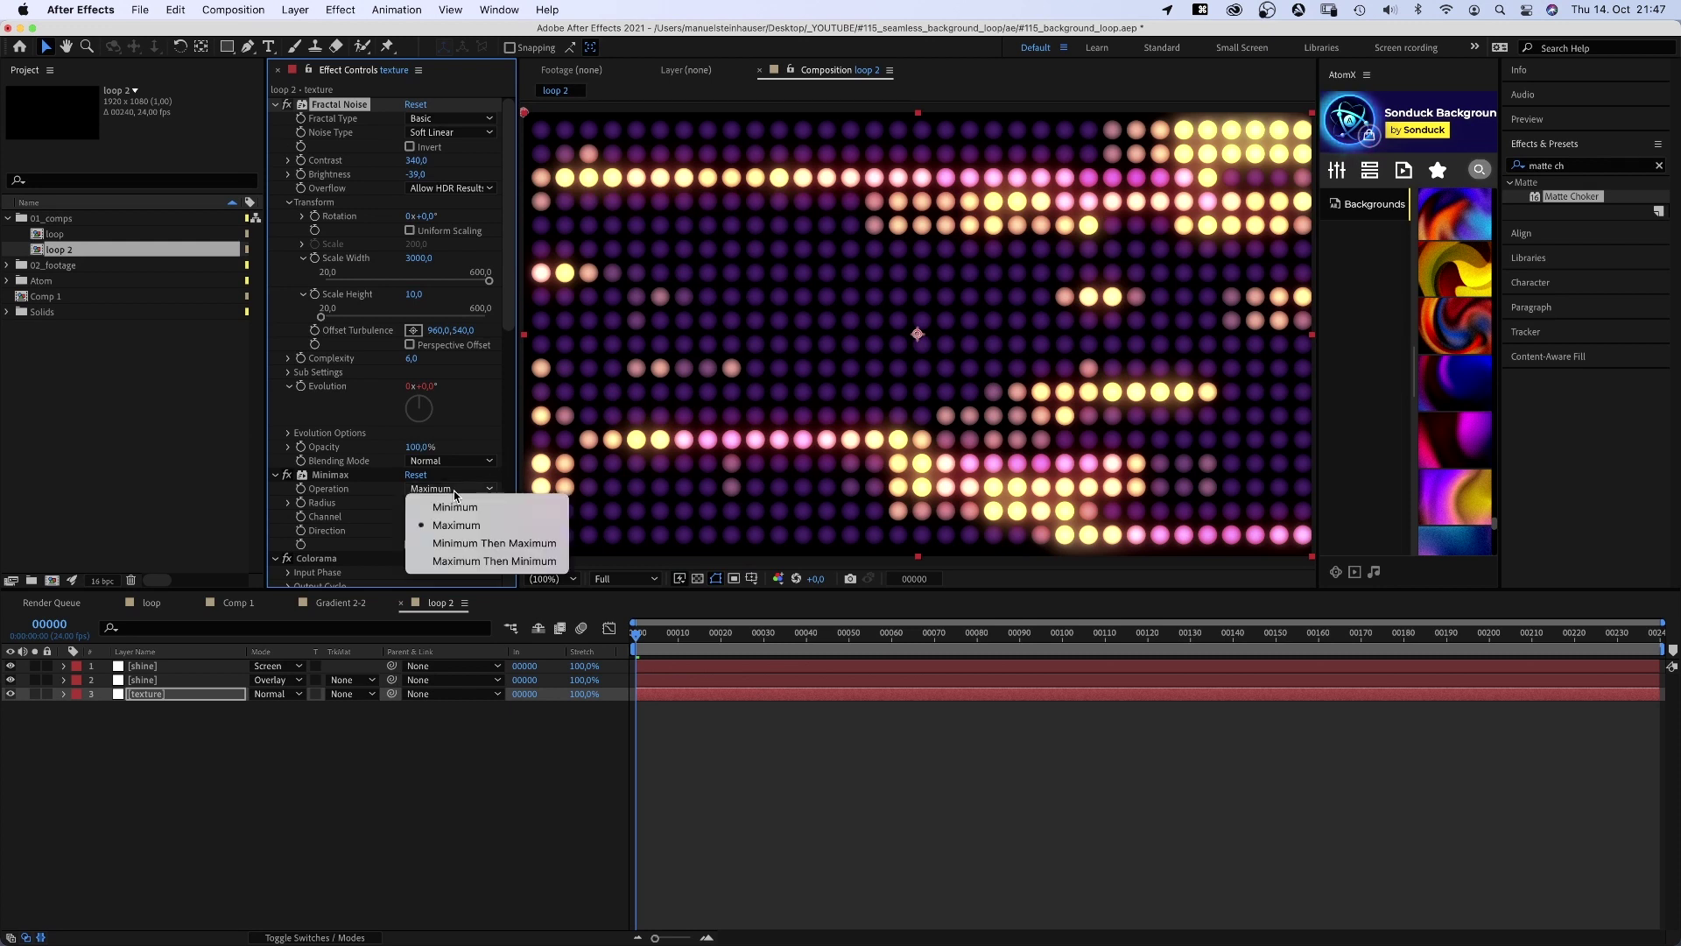
click(463, 562)
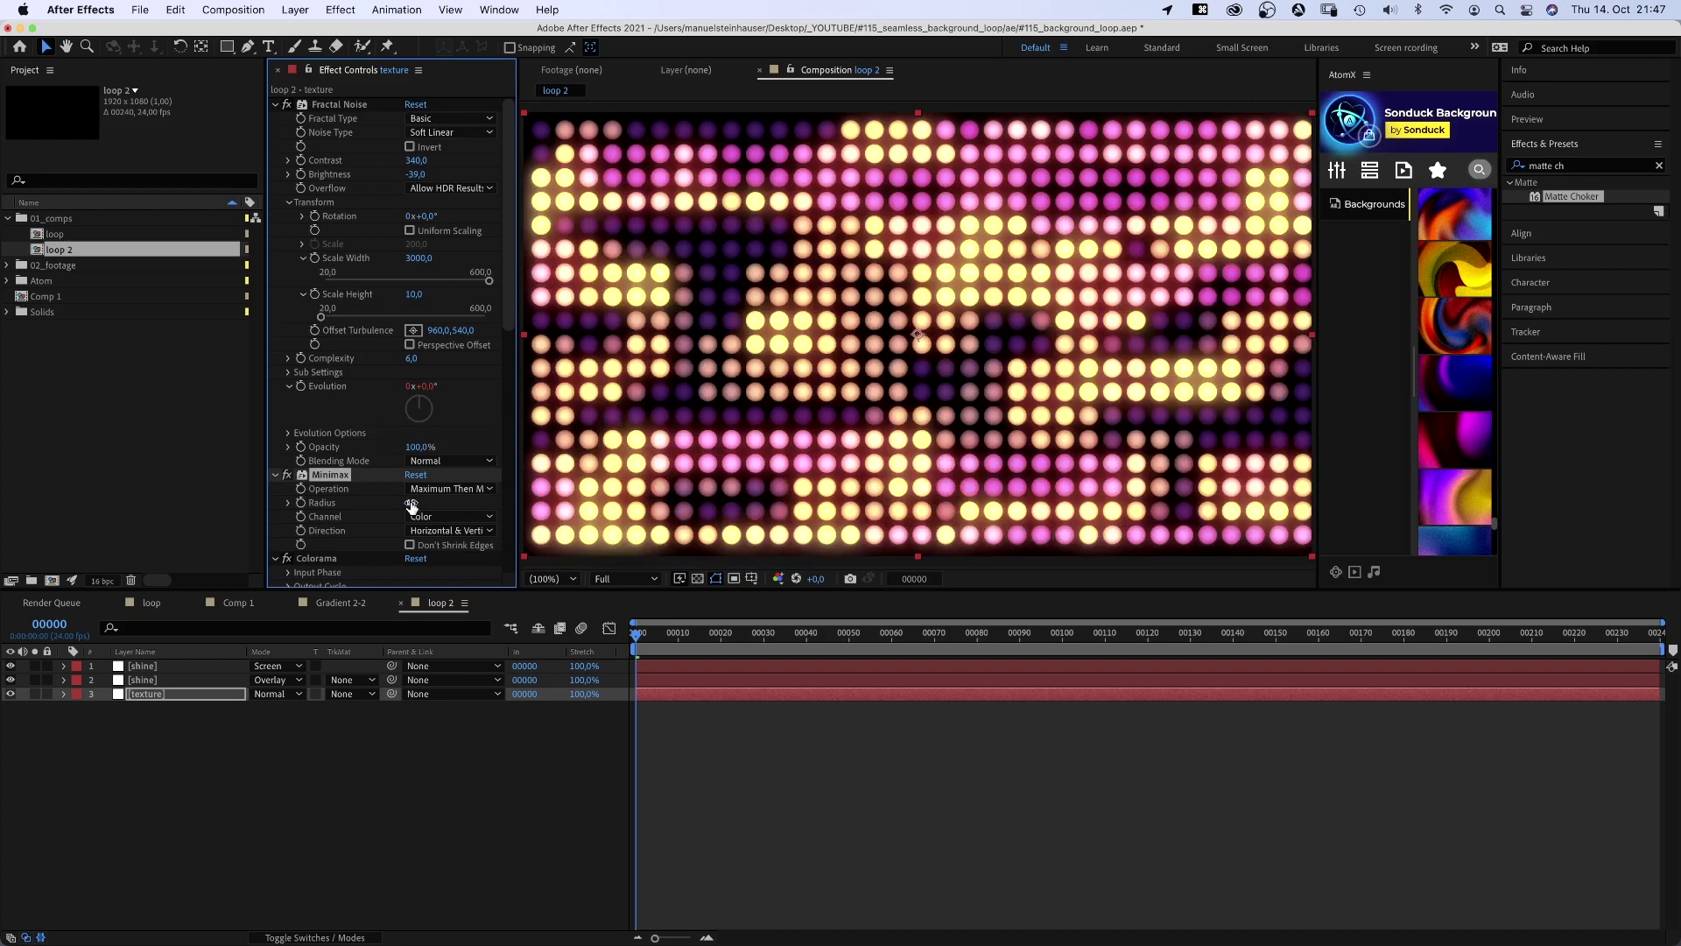
text(3)
key(Return)
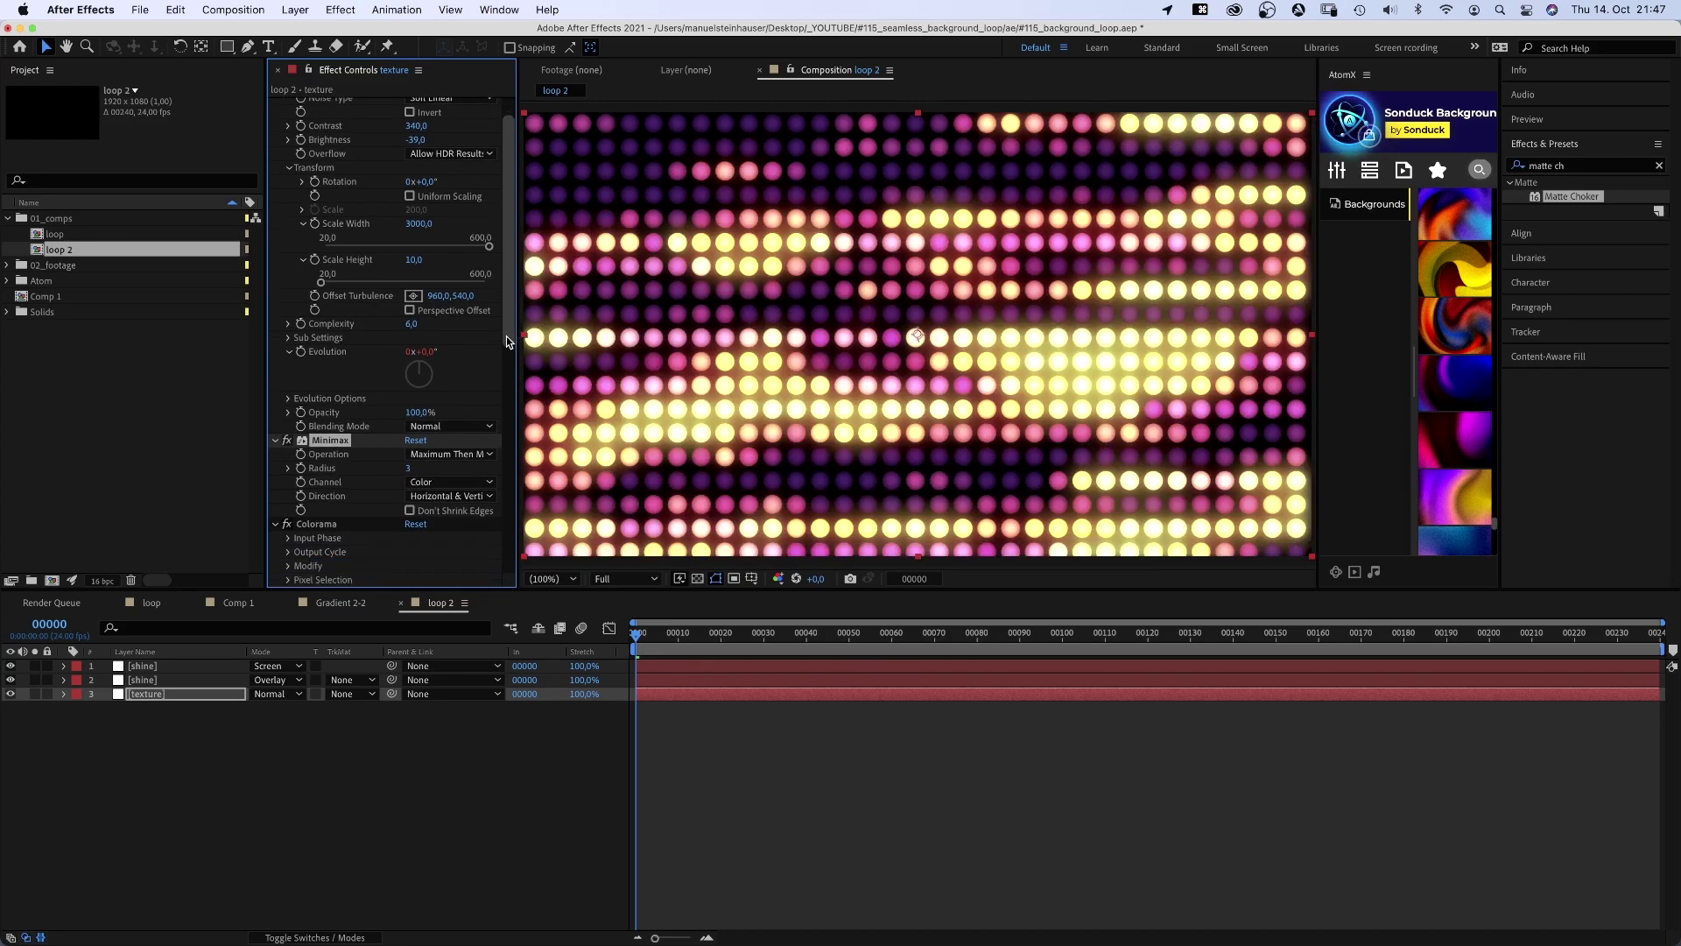
drag(506, 336, 512, 454)
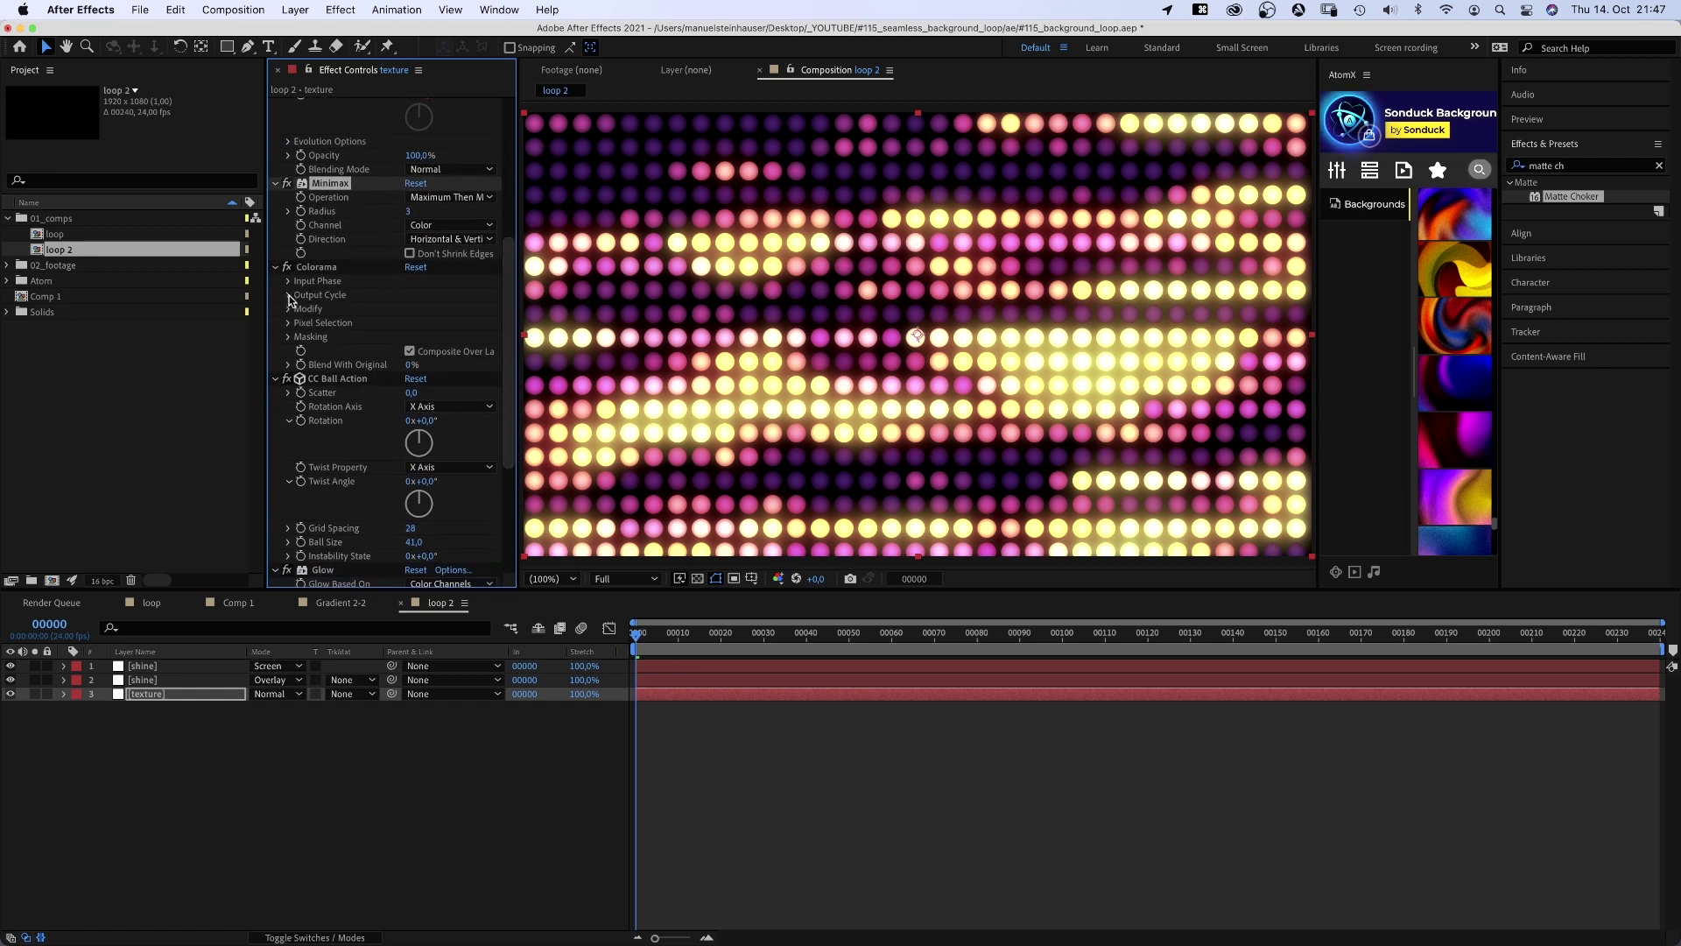
- Give Colorama's output cycle the Ramp Grey preset with a pale yellow colour stop
click(289, 294)
click(453, 309)
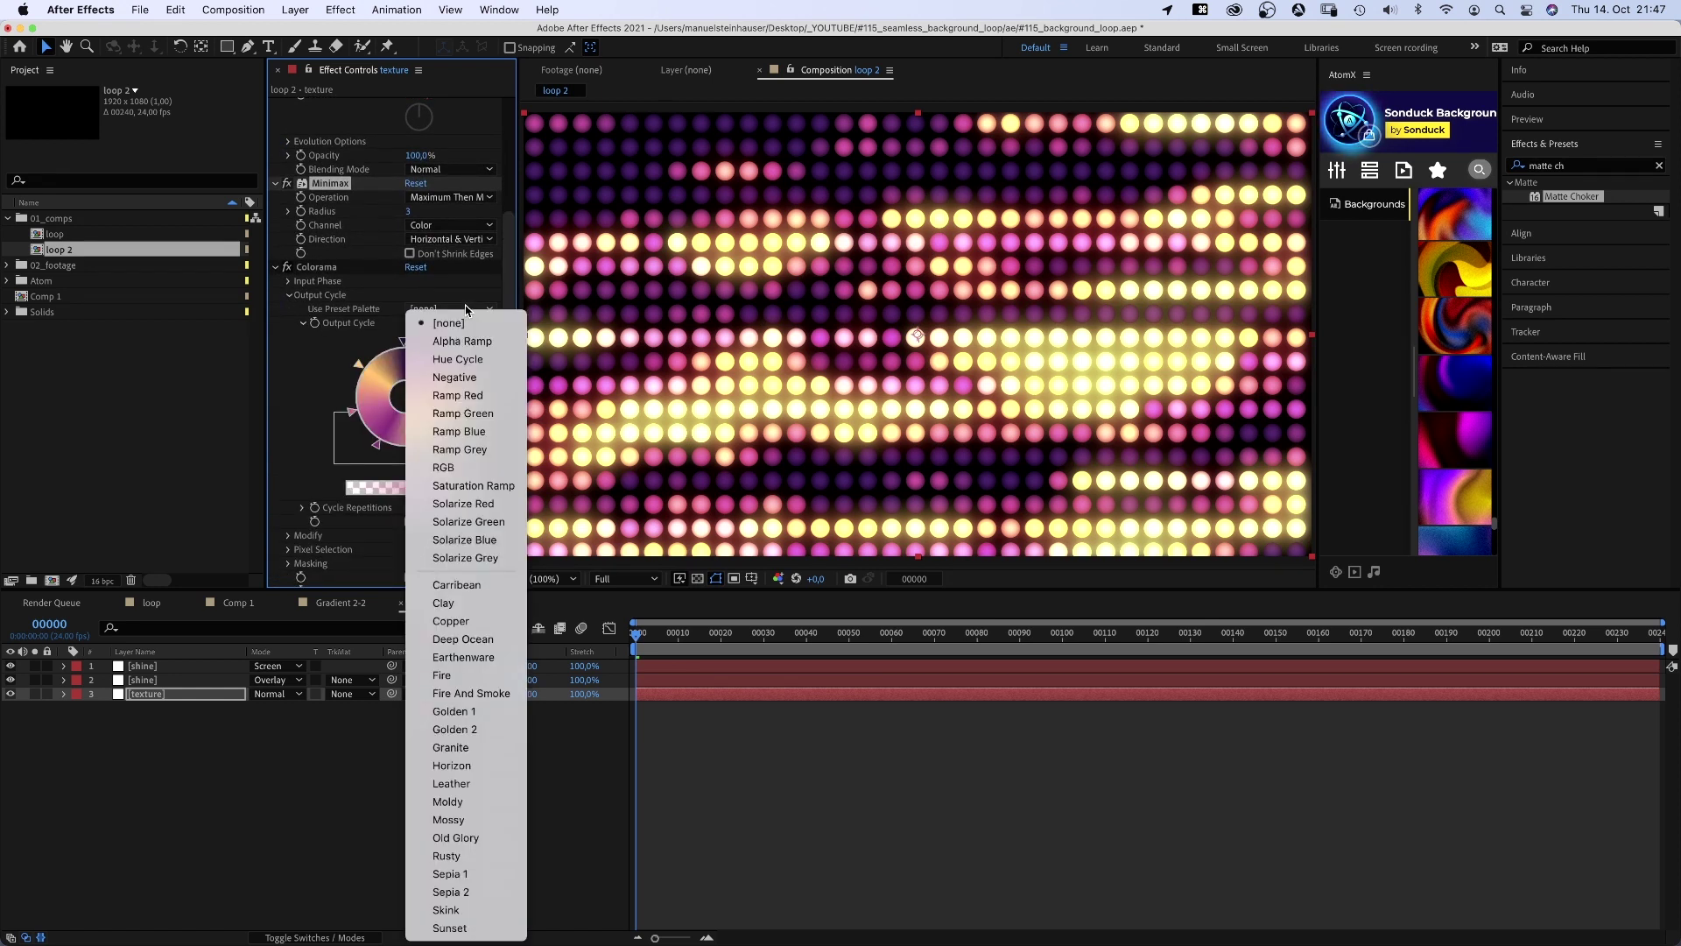
click(460, 449)
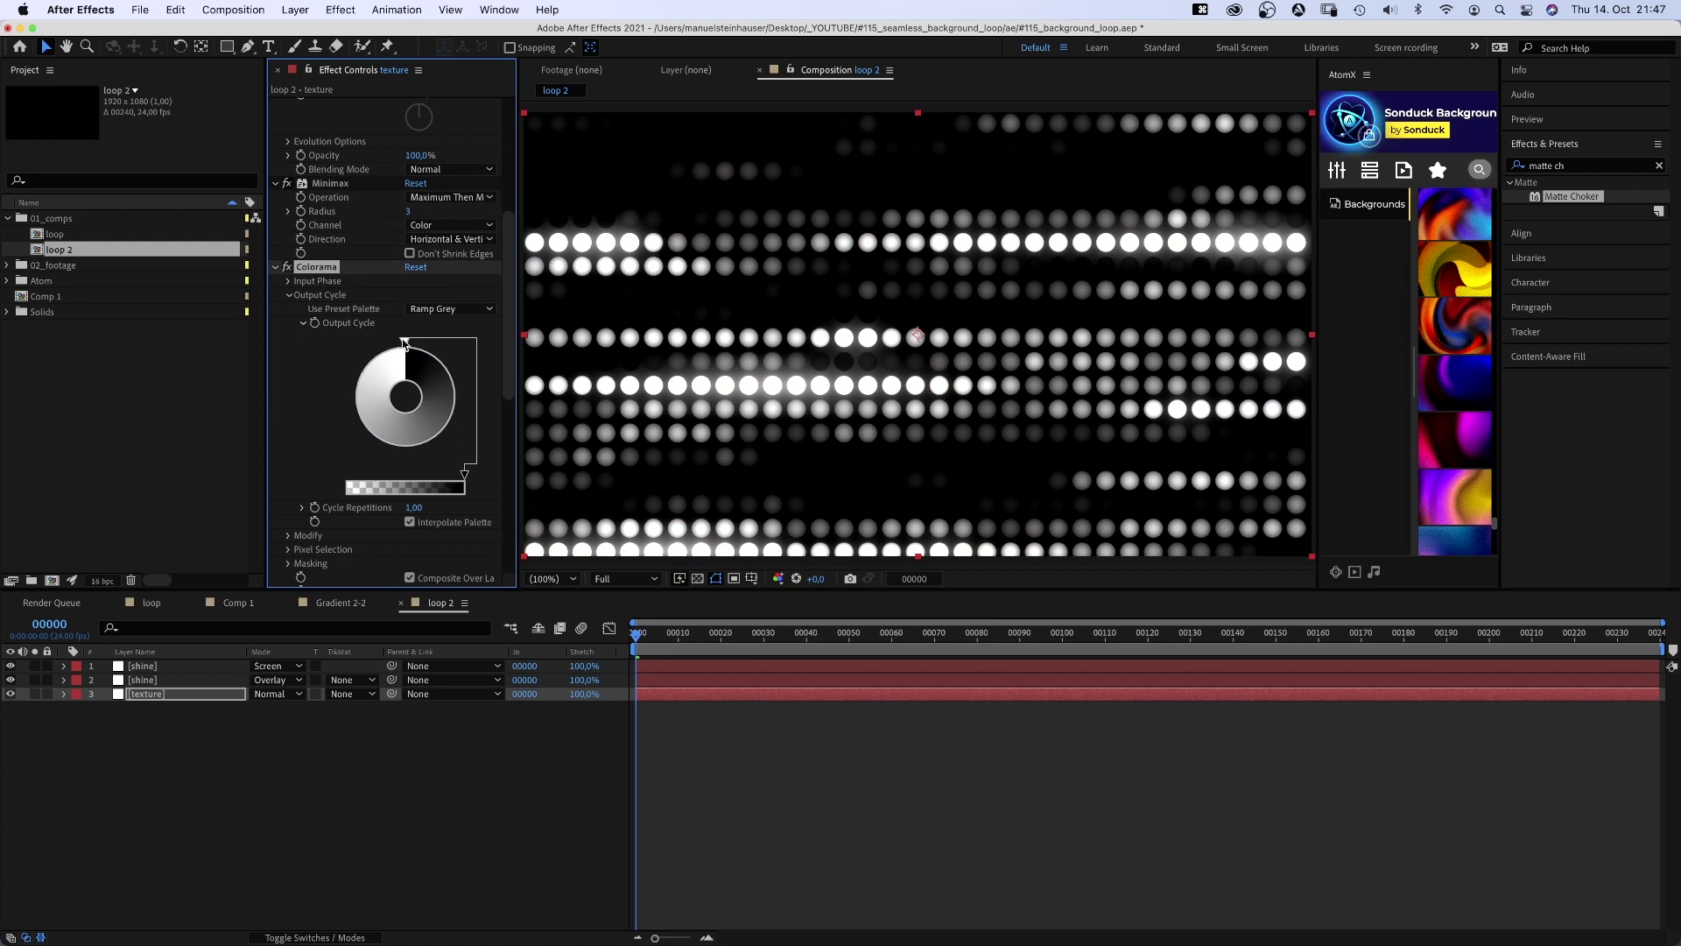
click(404, 345)
double_click(405, 344)
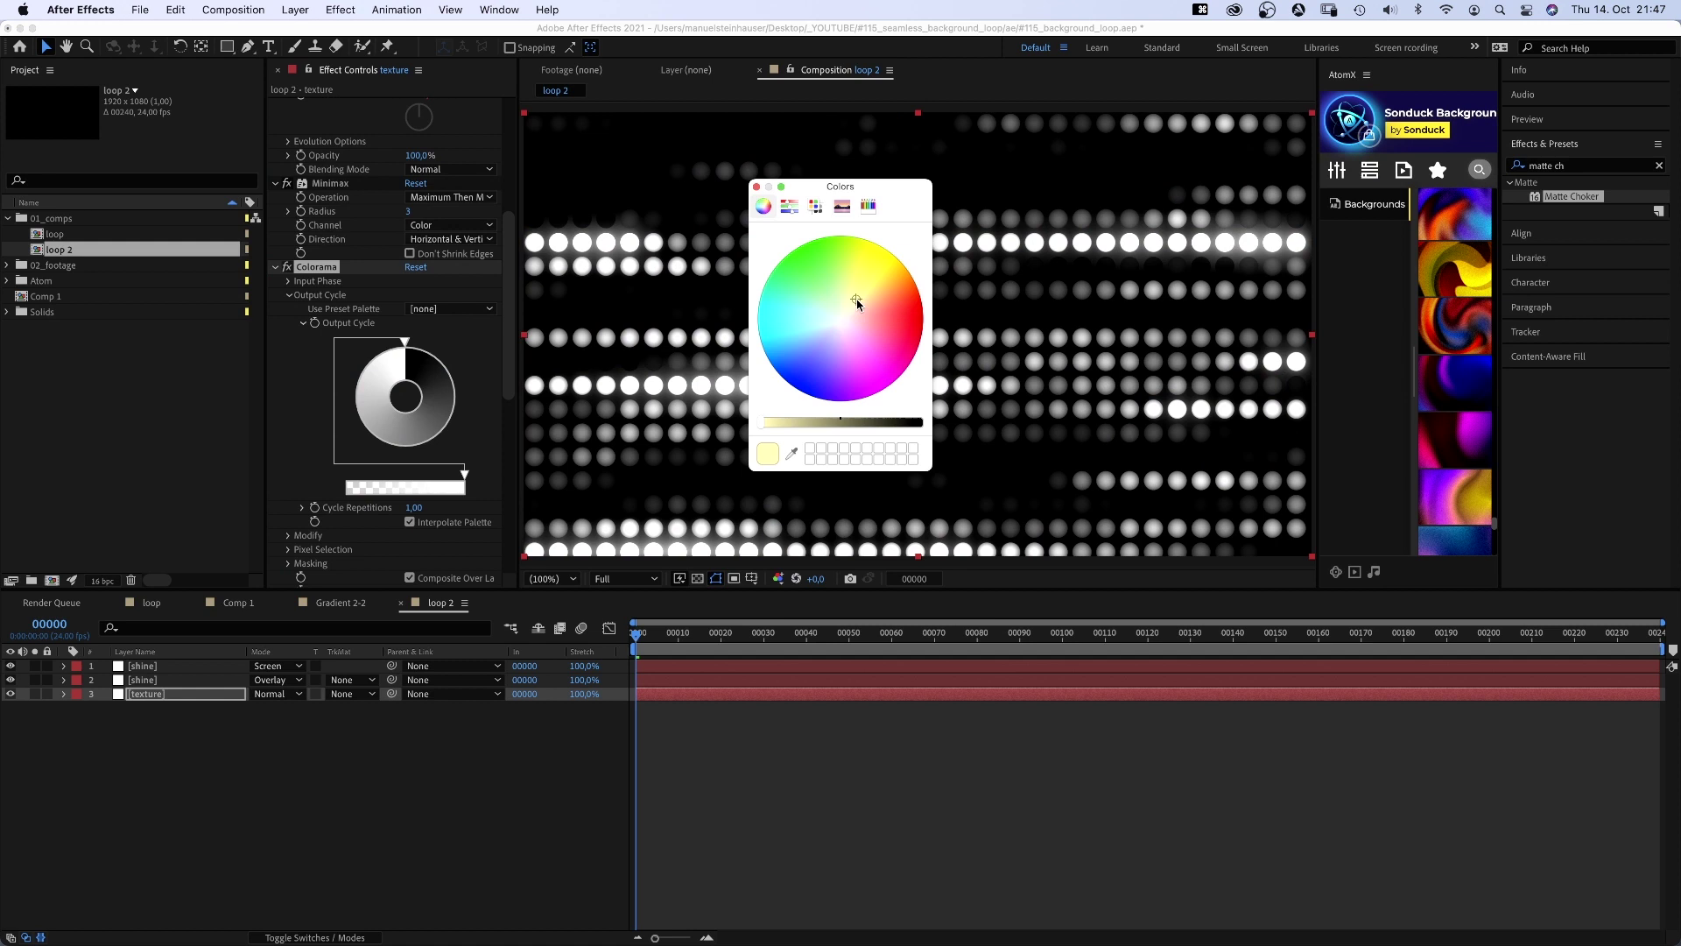
click(757, 189)
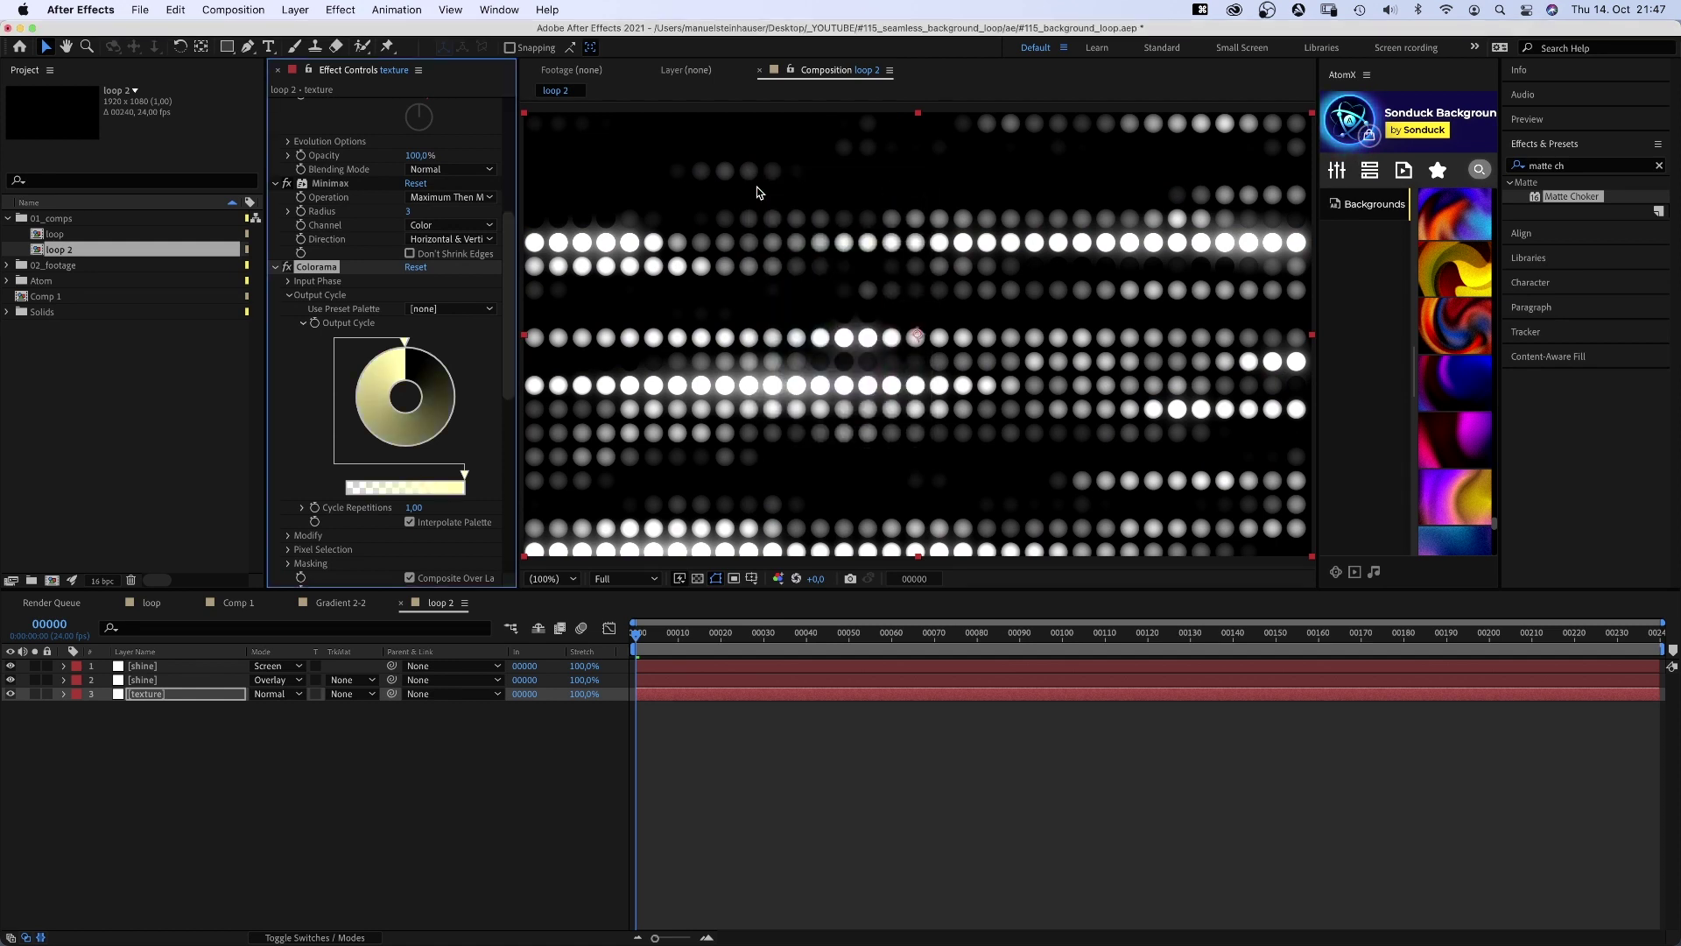
scroll(509, 345, down, 3)
scroll(516, 432, down, 3)
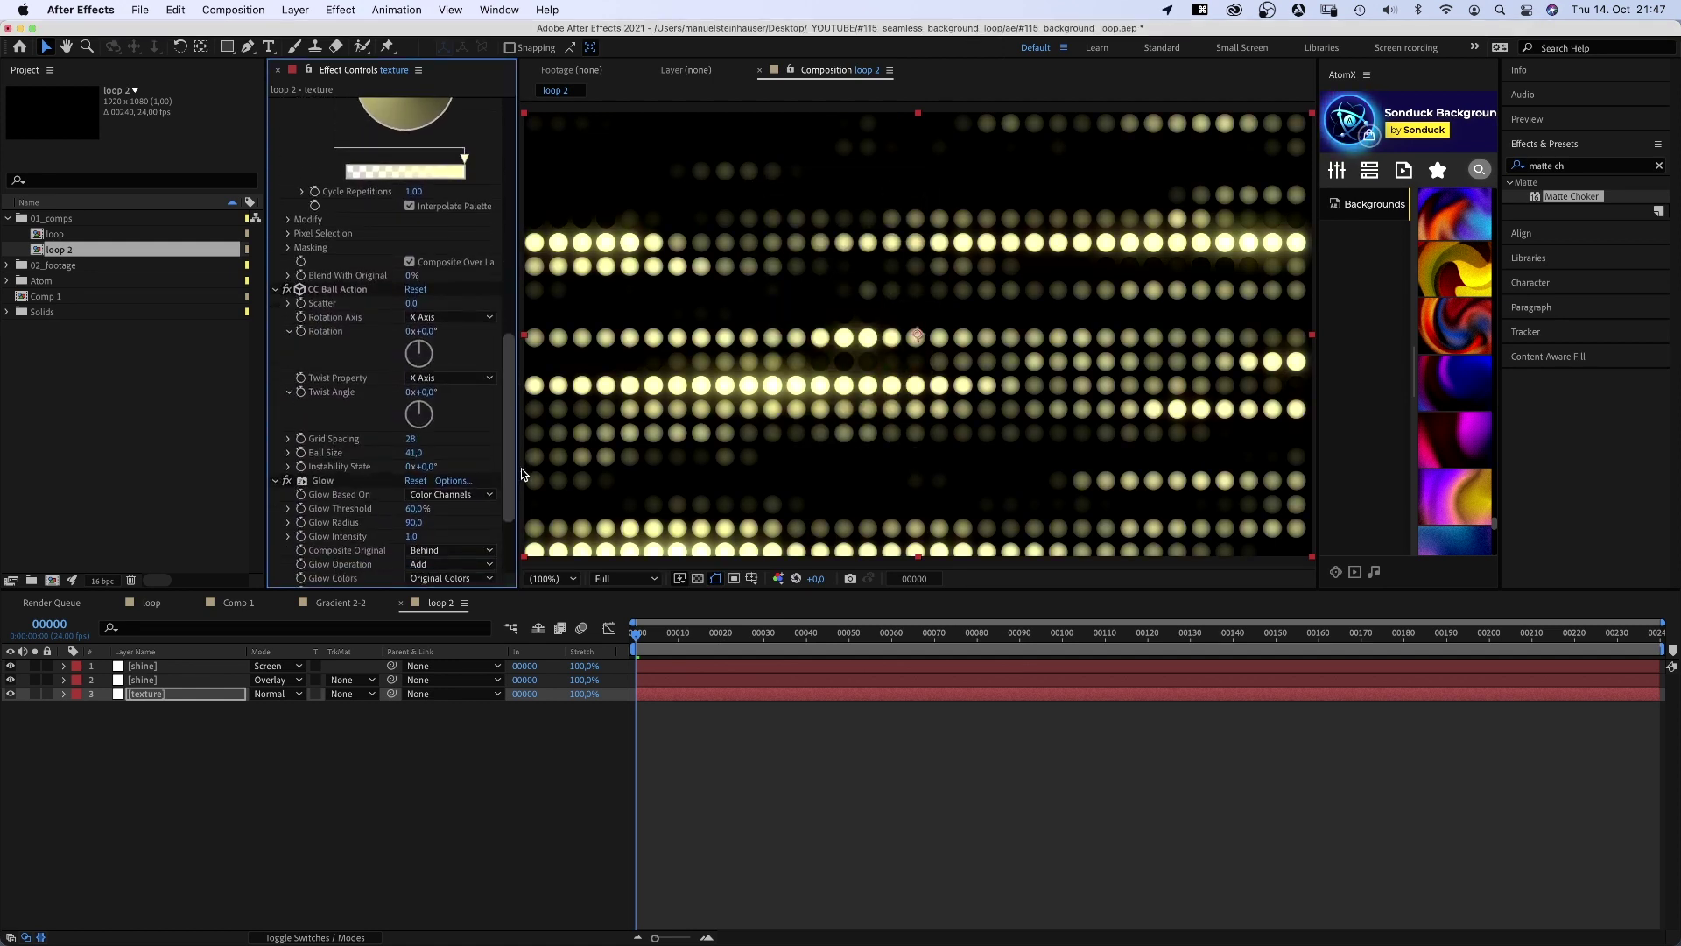
scroll(521, 469, down, 2)
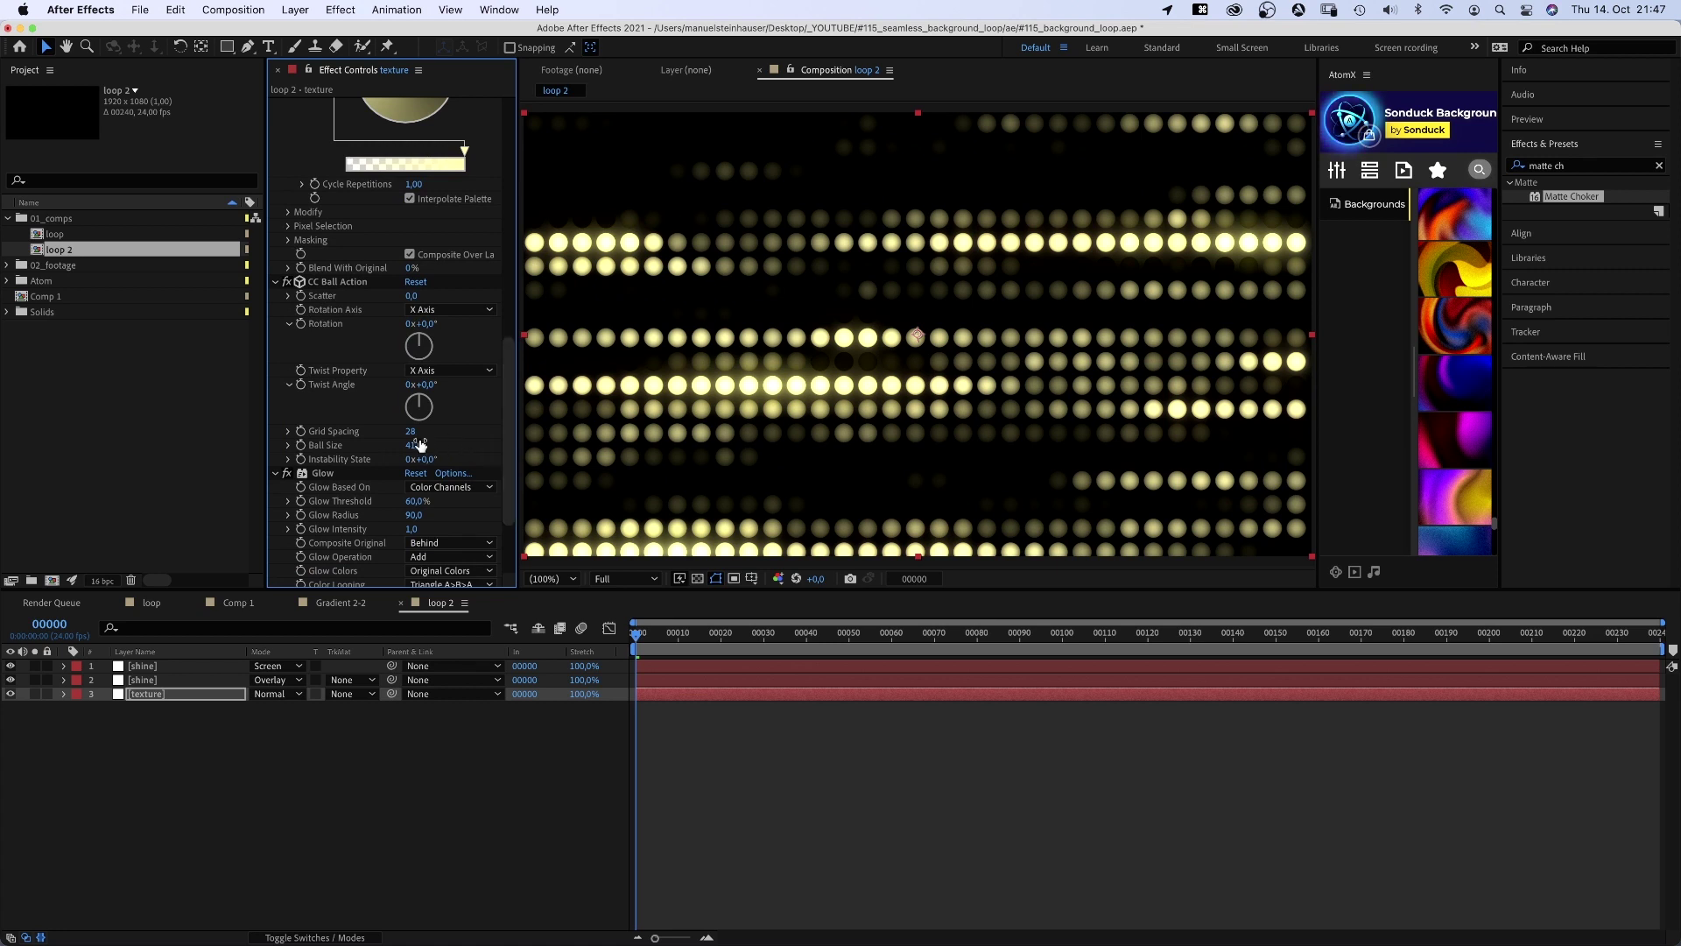
text(50)
- Set CC Ball Action's Ball Size to 50 on loop 2's texture layer
key(Return)
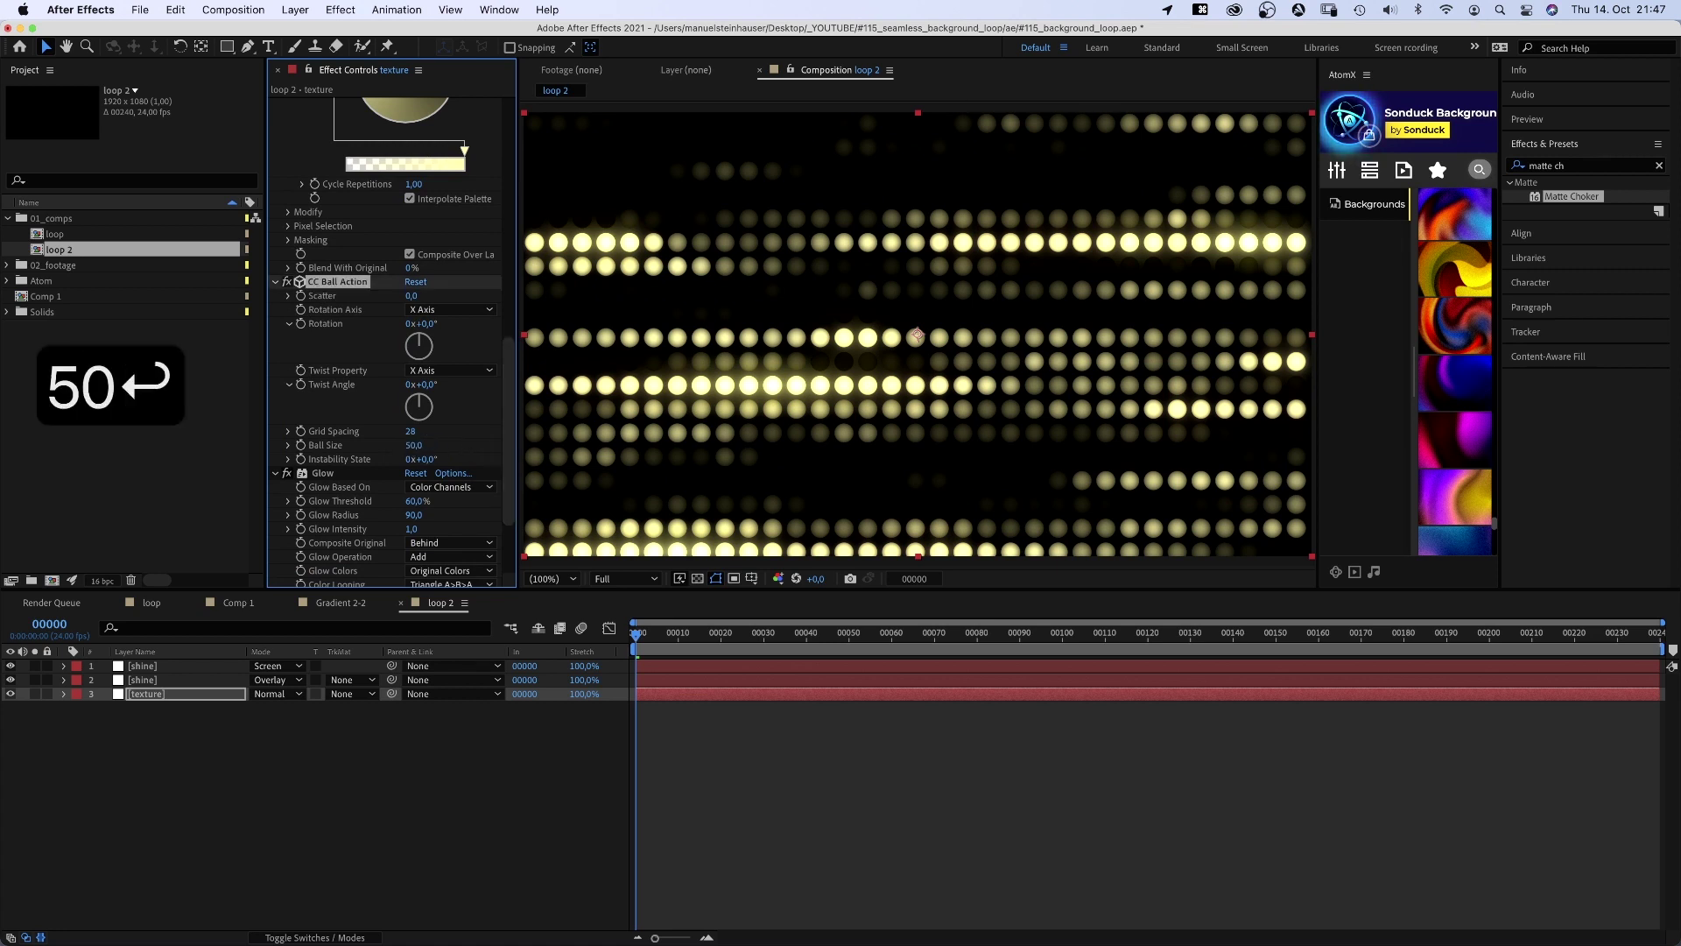